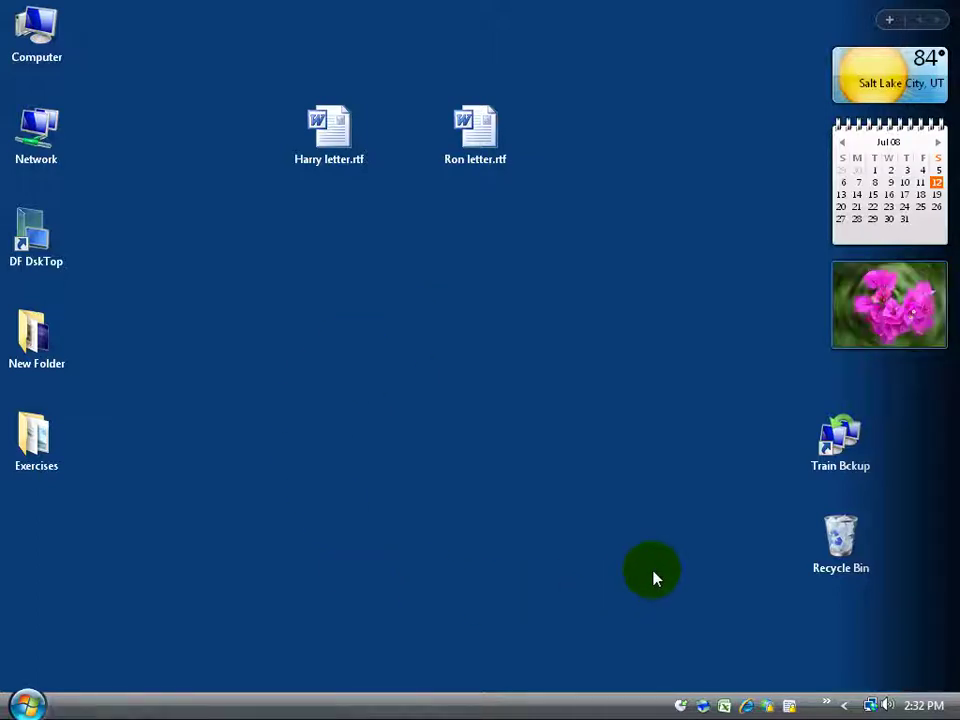
Select and then deselect the Exercises folder on the desktop twice
click(58, 456)
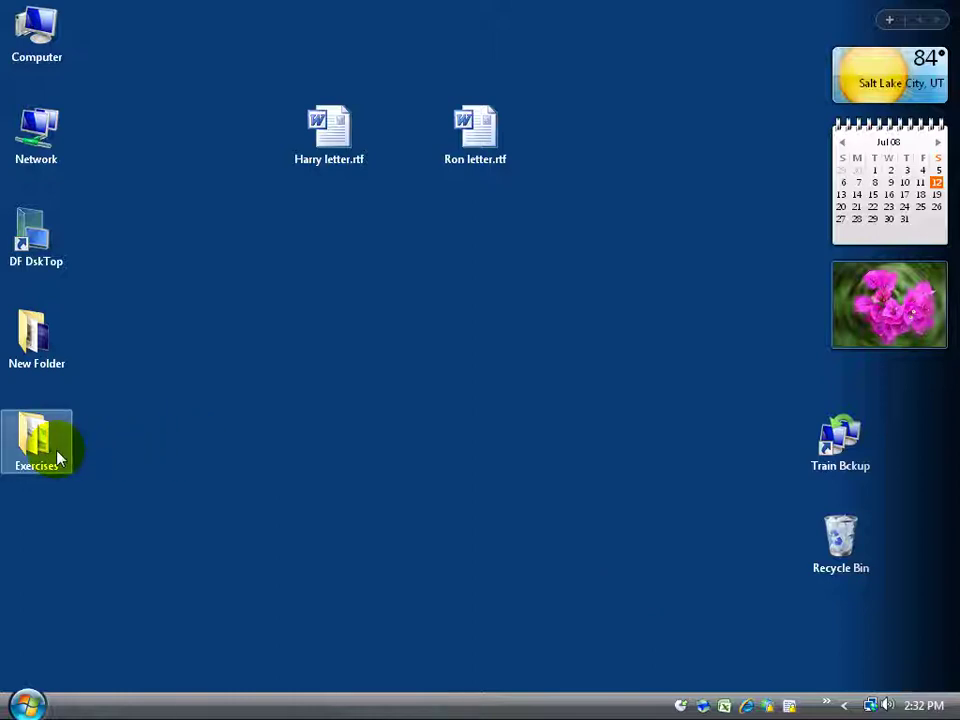
click(377, 195)
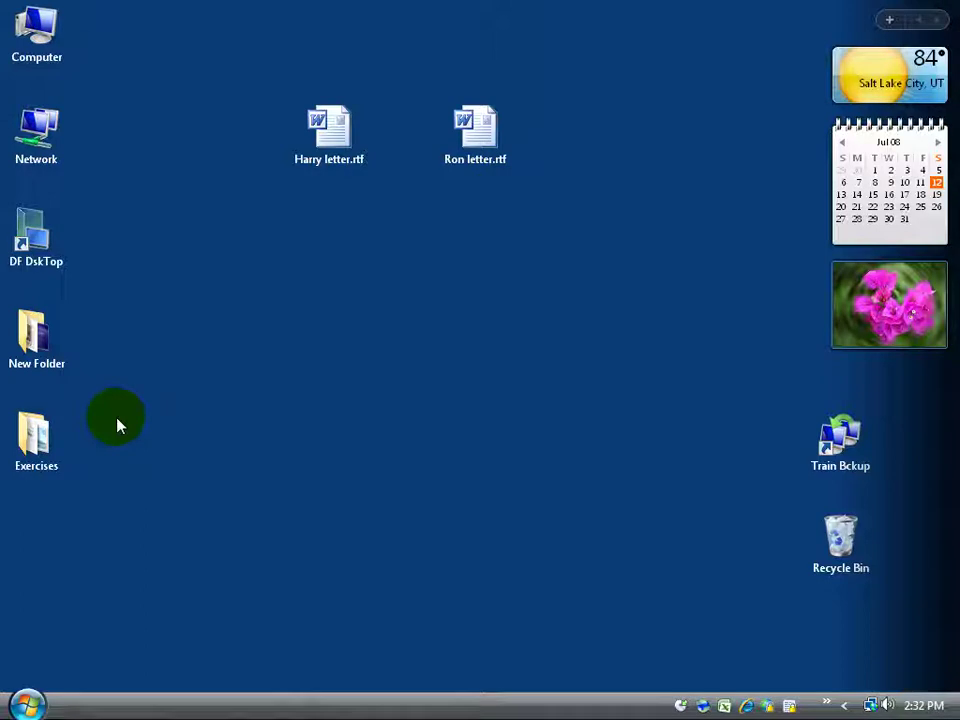
click(65, 442)
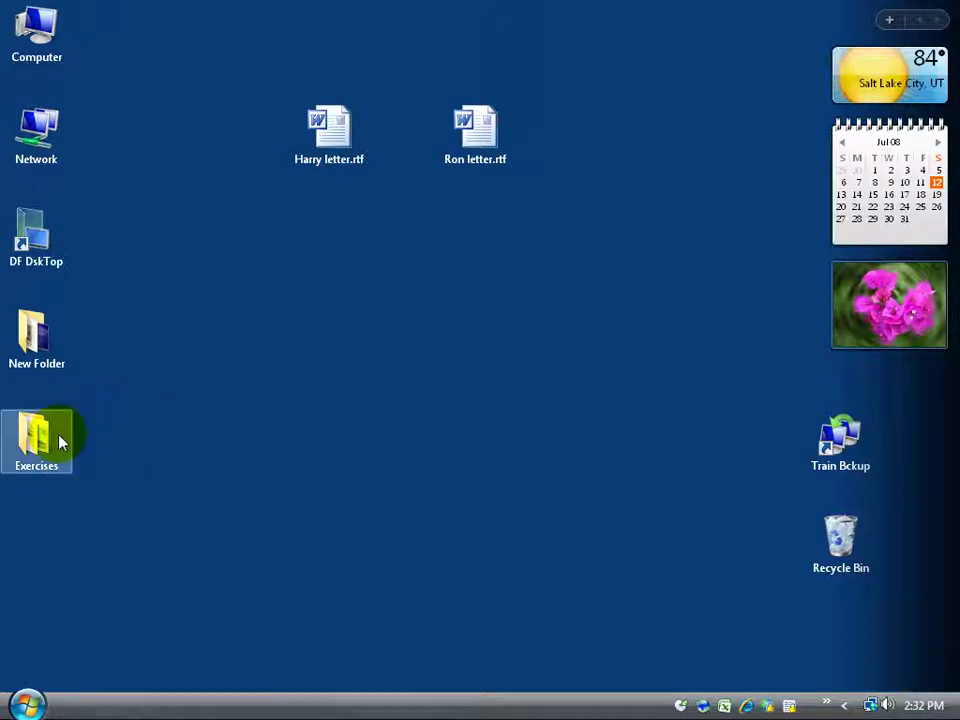
click(118, 454)
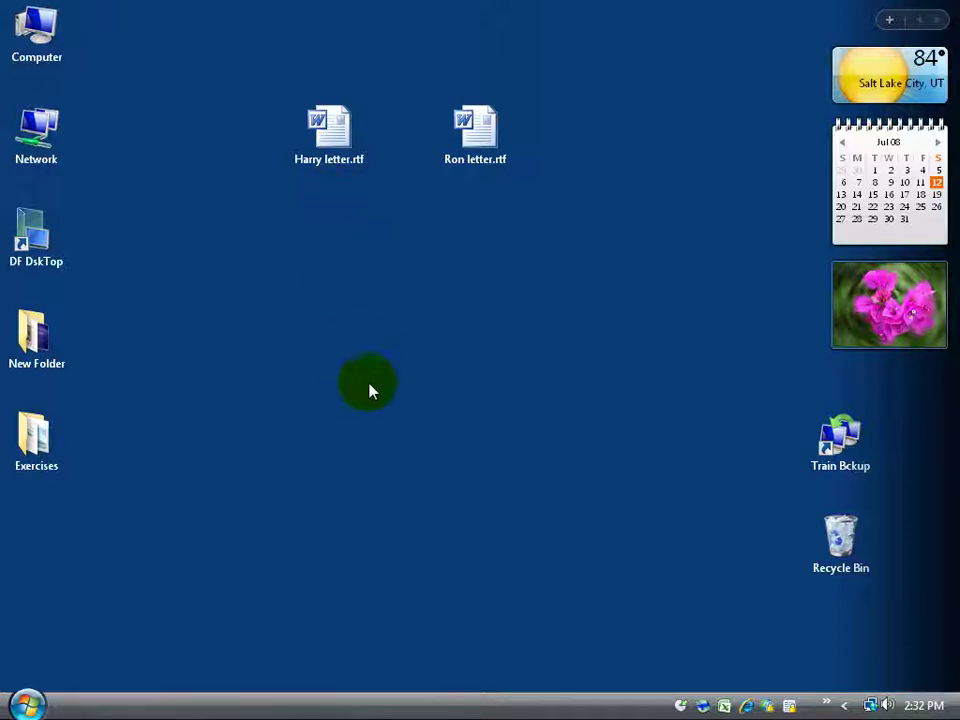
Create a new desktop folder from the right-click New menu, keeping the name New Folder (2)
right_click(418, 443)
mouse_move(476, 645)
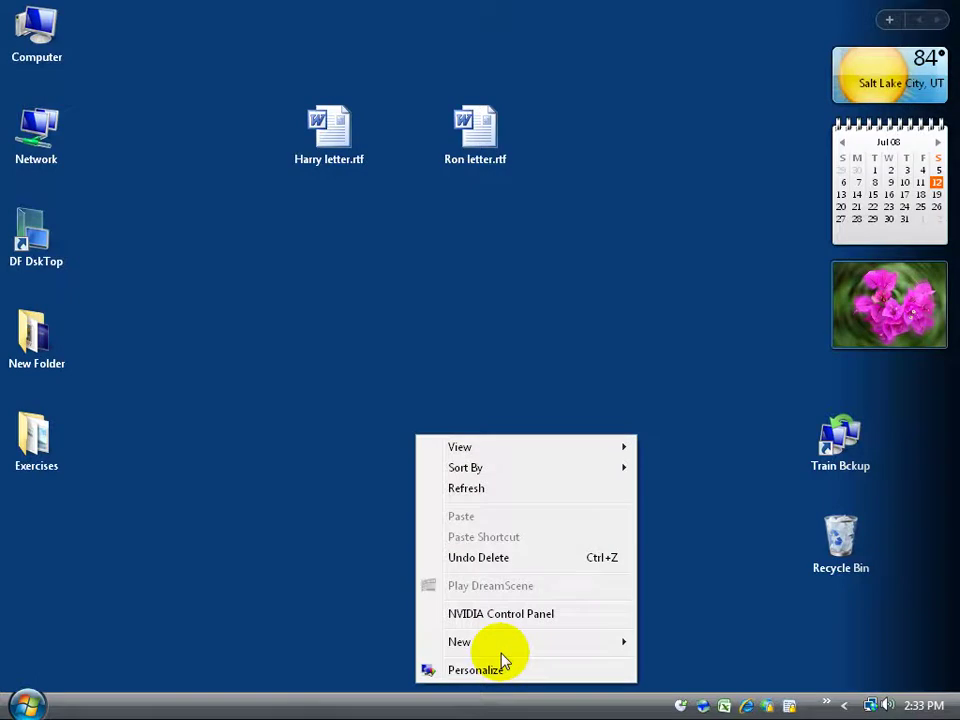
mouse_move(511, 650)
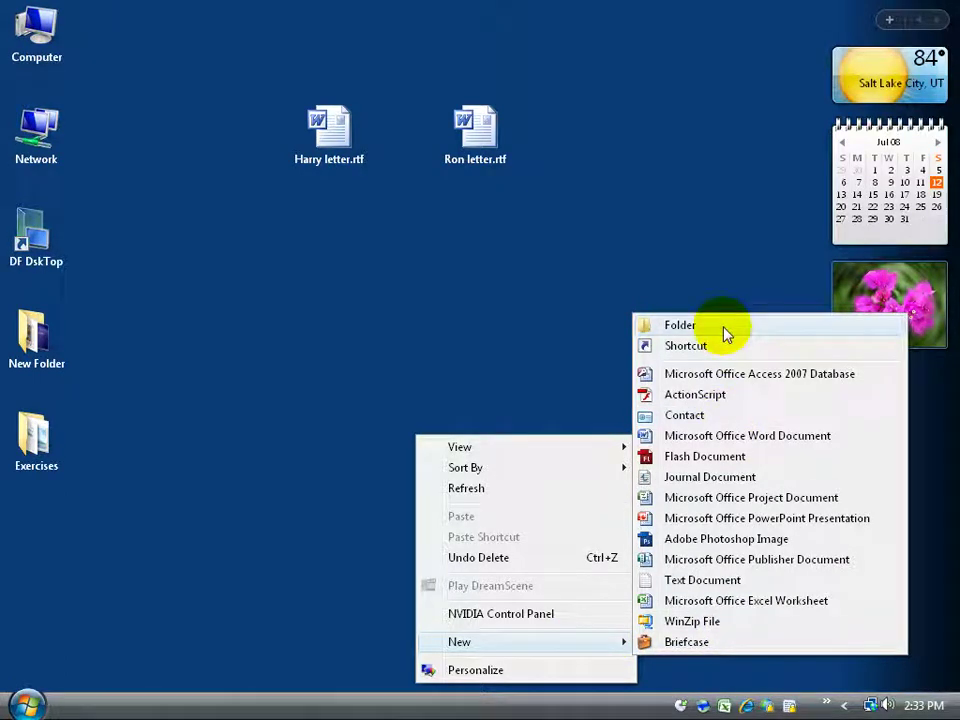
click(680, 325)
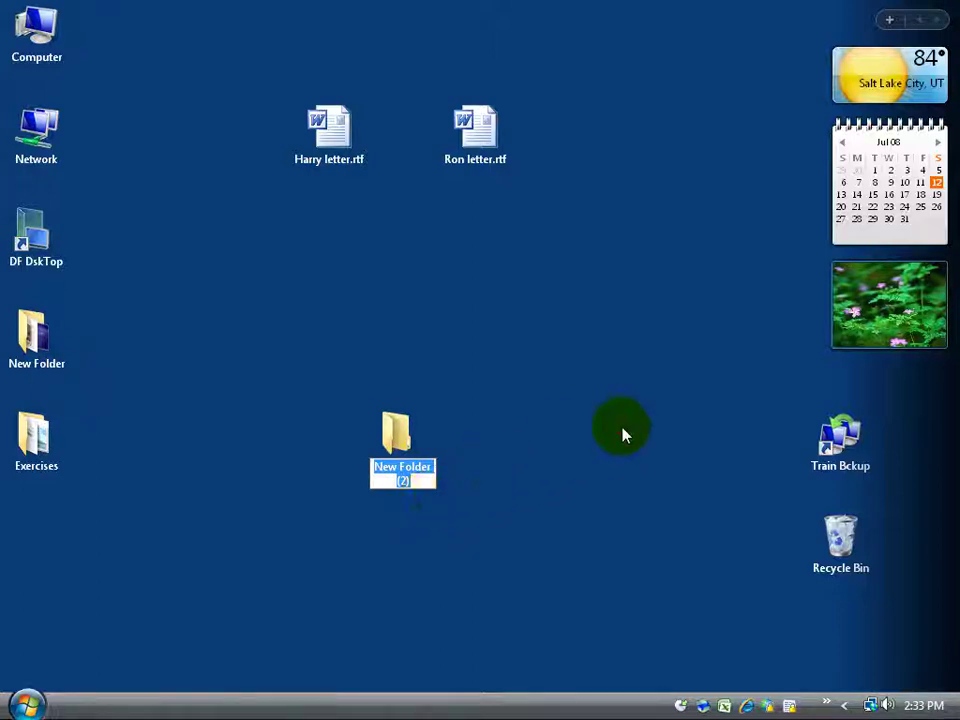
key(Return)
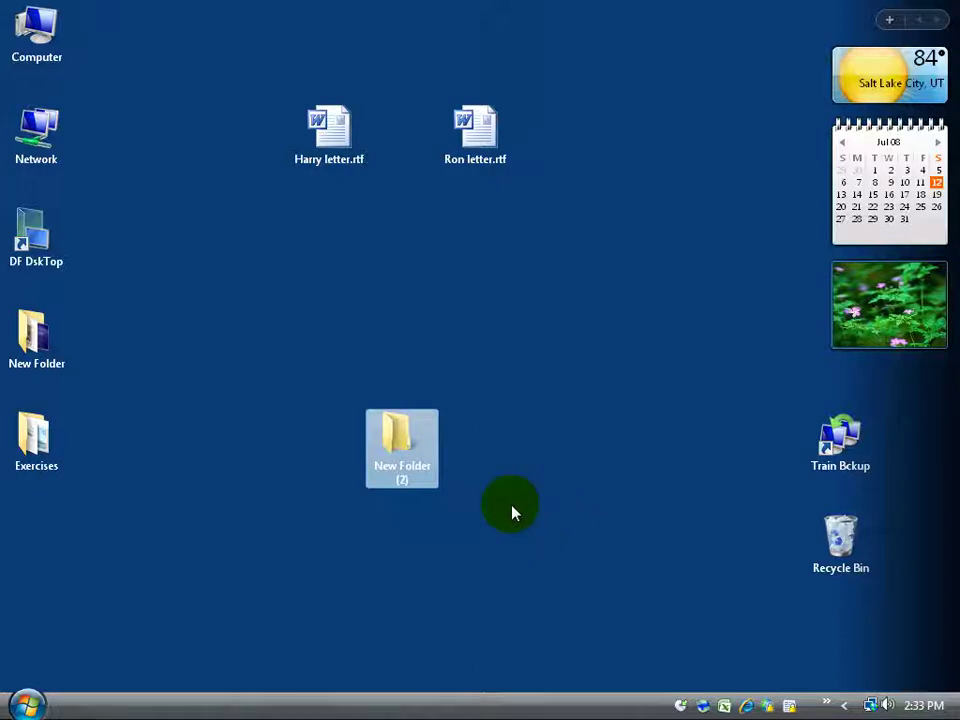
Start renaming New Folder (2) from its context menu but leave the name unchanged
click(398, 470)
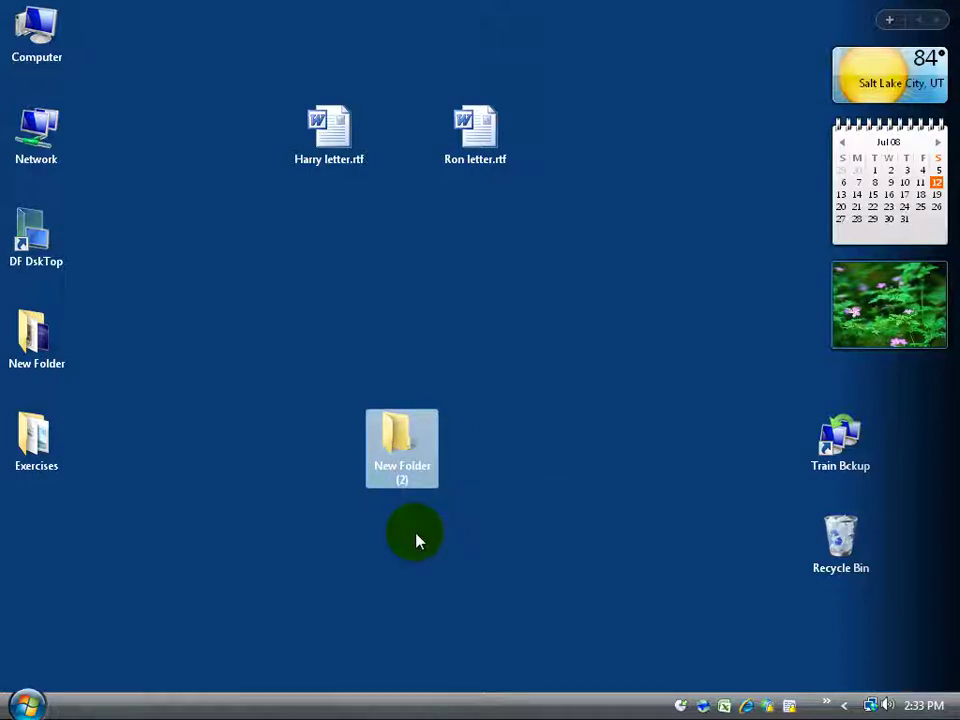
right_click(406, 474)
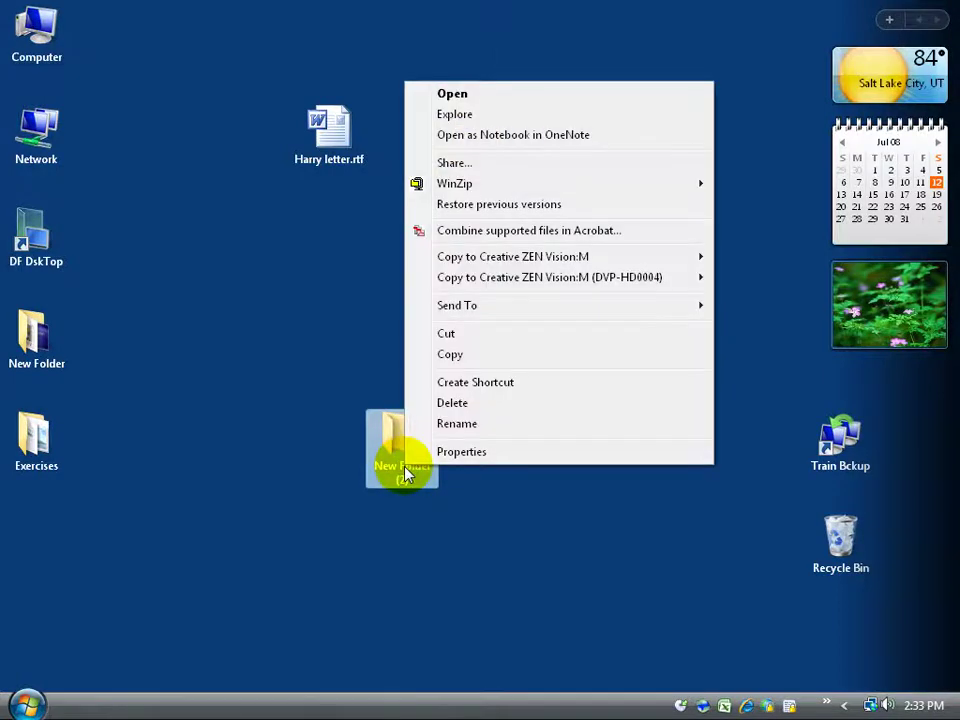
click(456, 424)
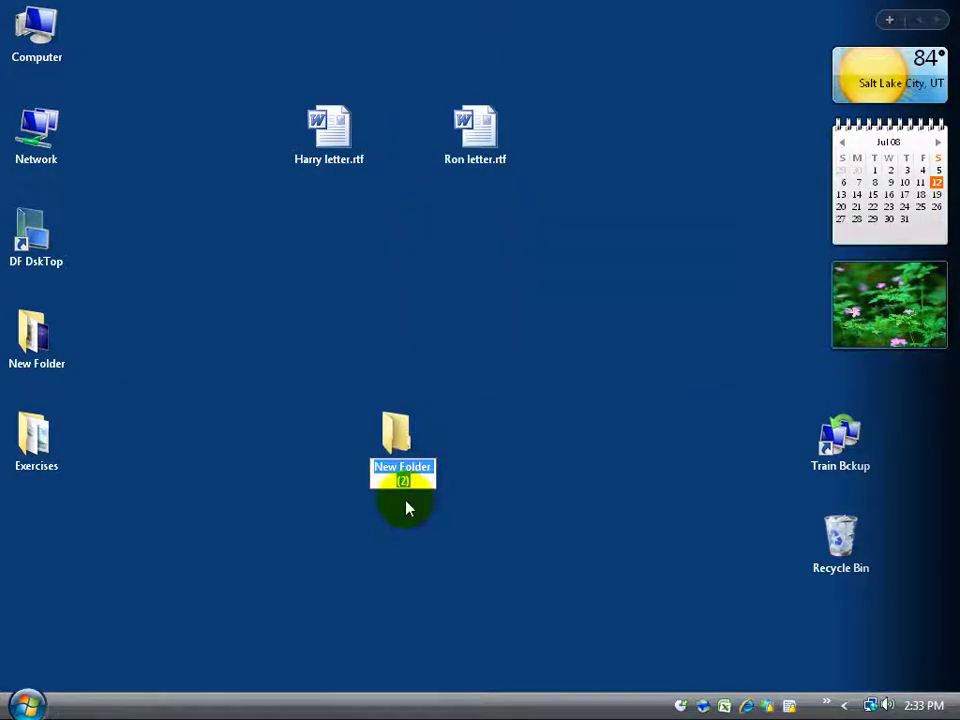
click(520, 497)
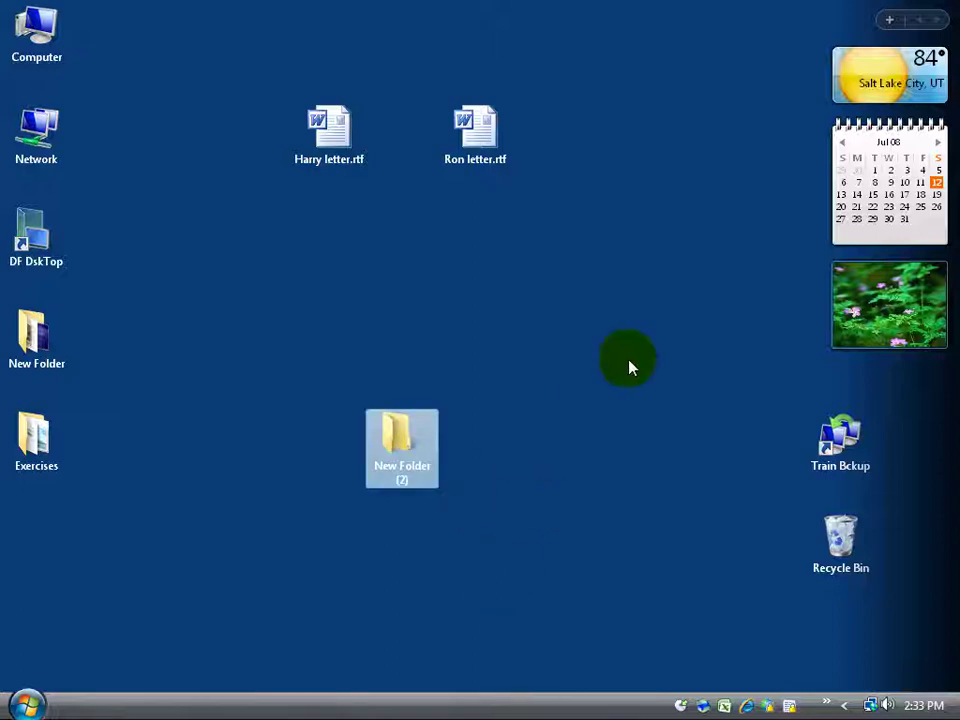
click(658, 332)
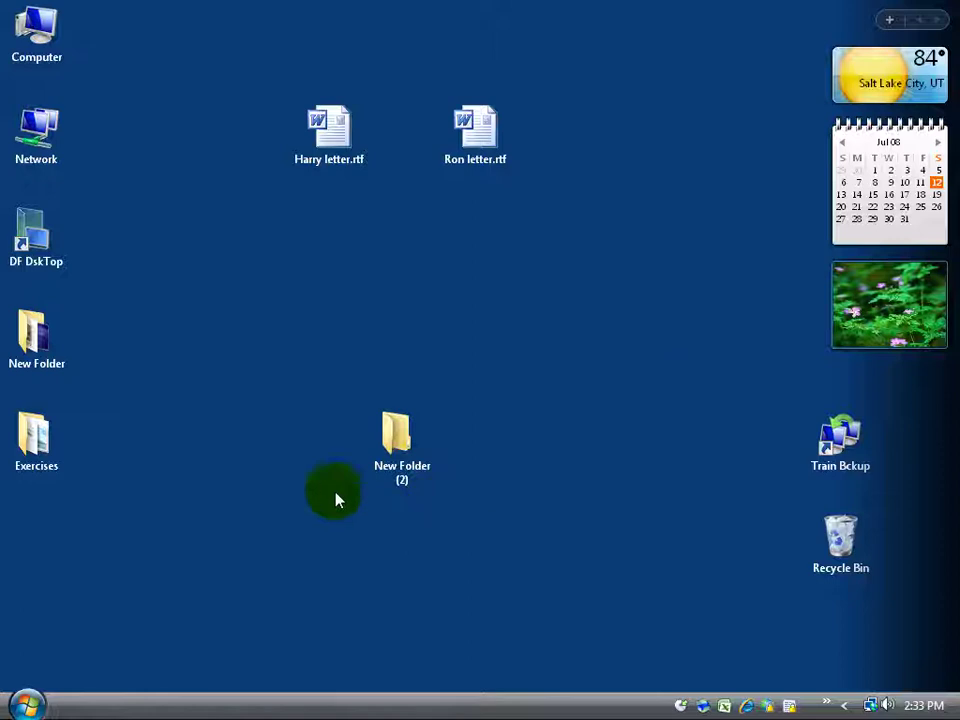
Reselect New Folder (2) and rename it to Holidays with F2
click(401, 433)
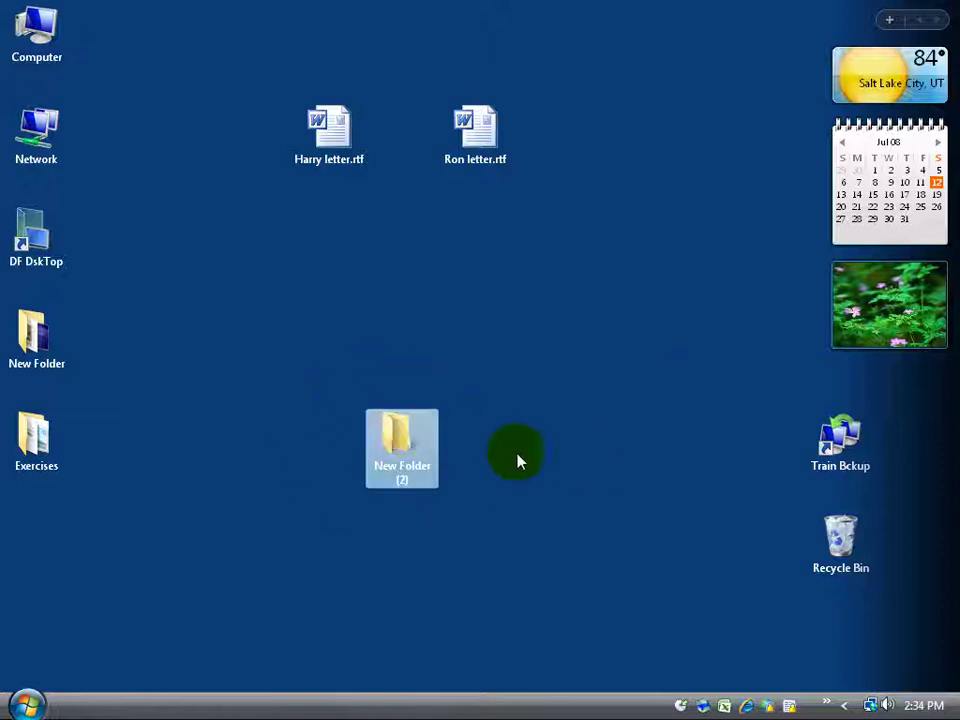
click(381, 478)
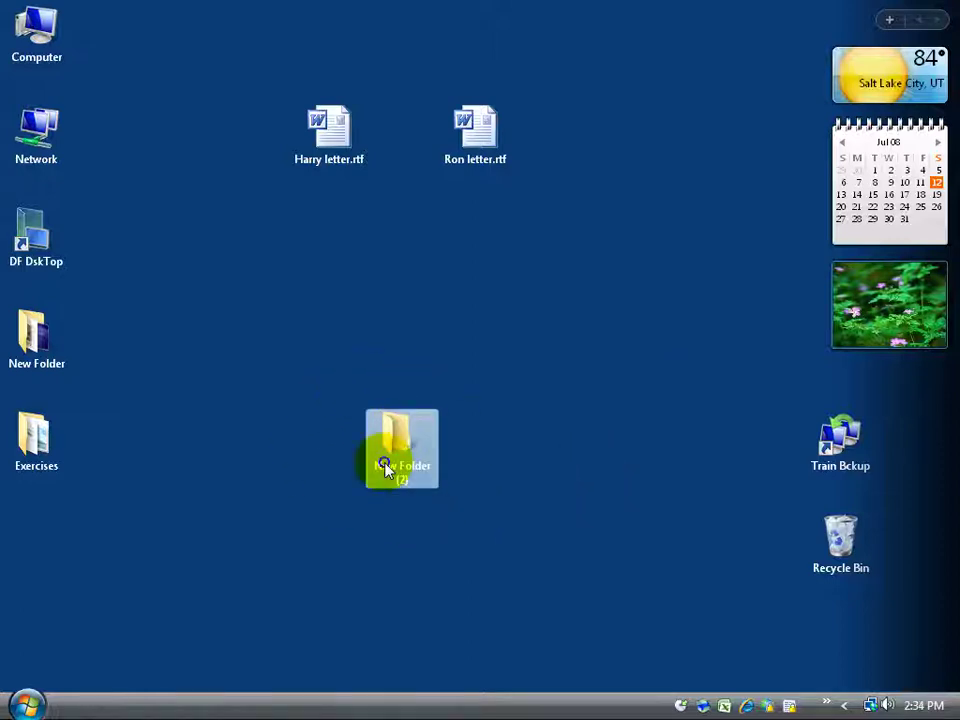
right_click(383, 462)
click(376, 563)
click(388, 550)
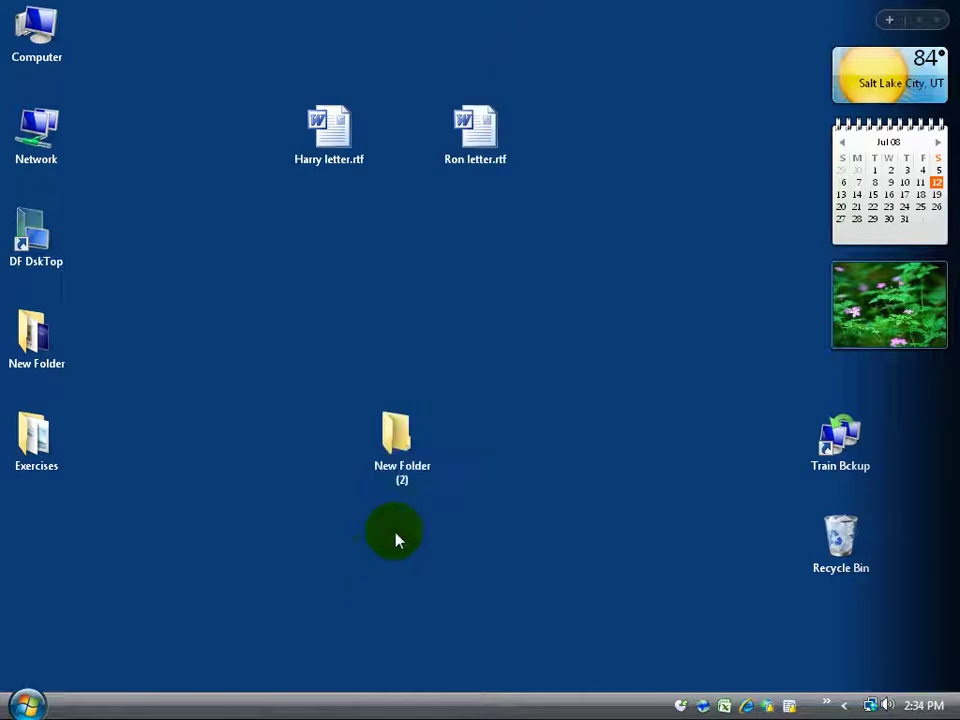
click(407, 454)
key(F2)
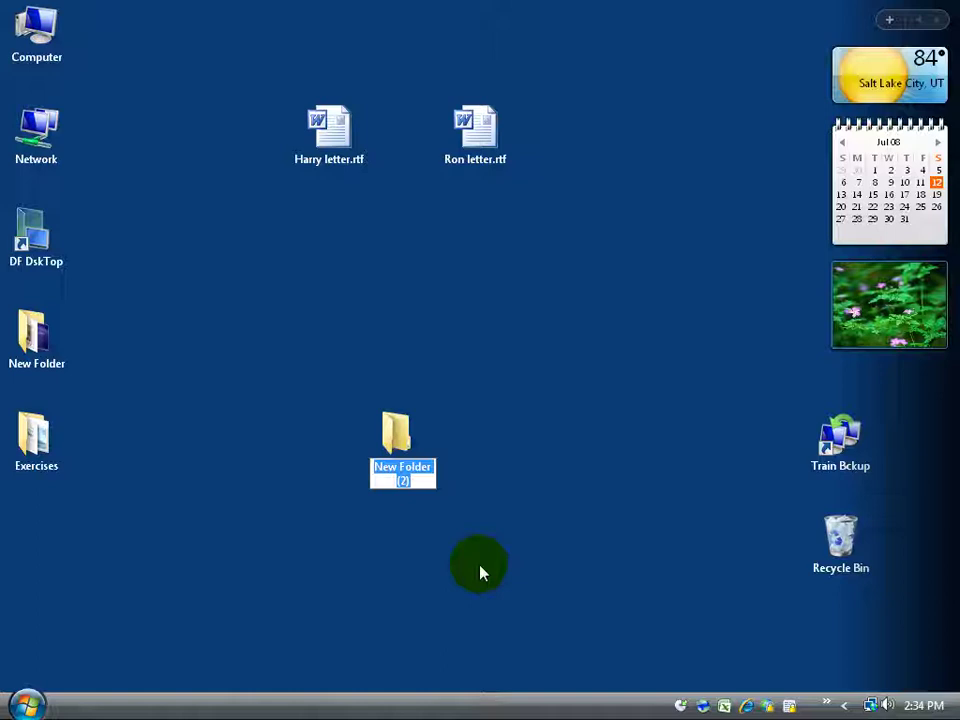
text(Hol)
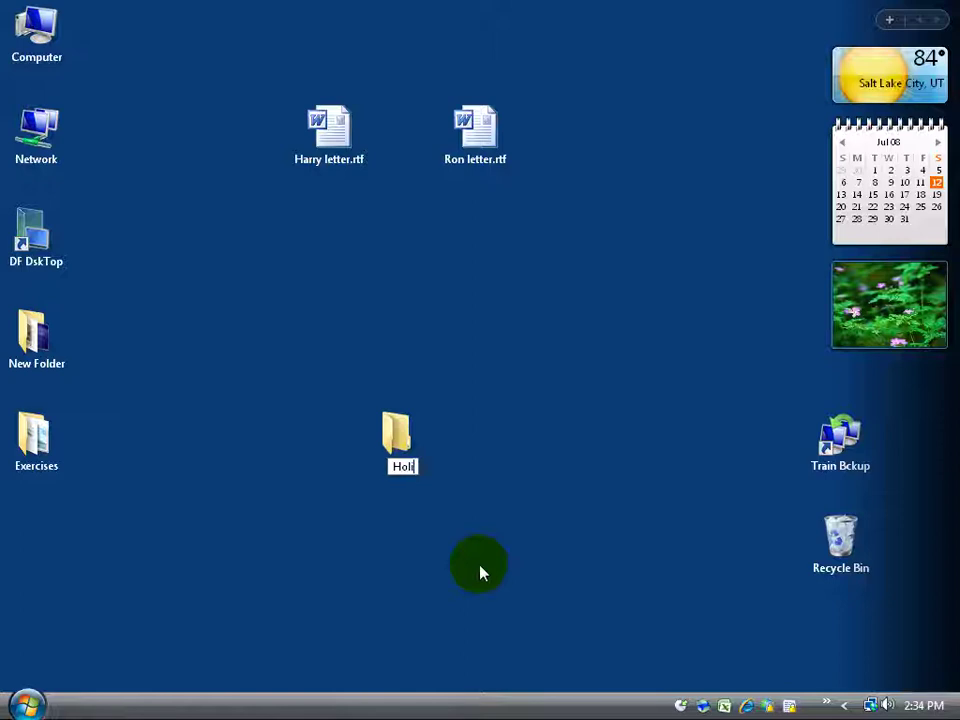
text(idays)
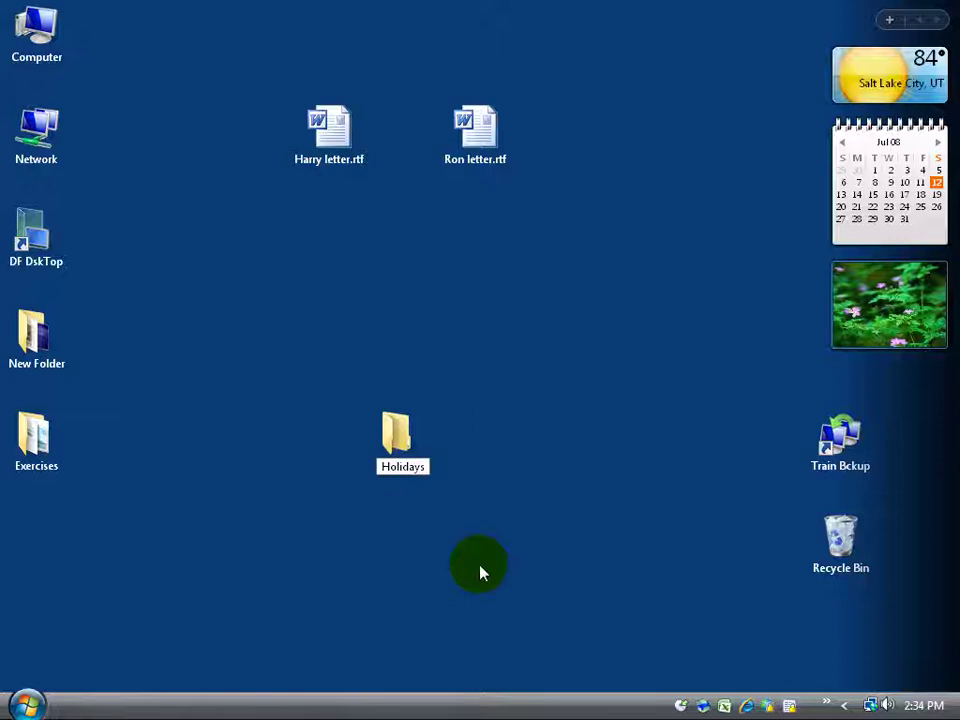
key(Return)
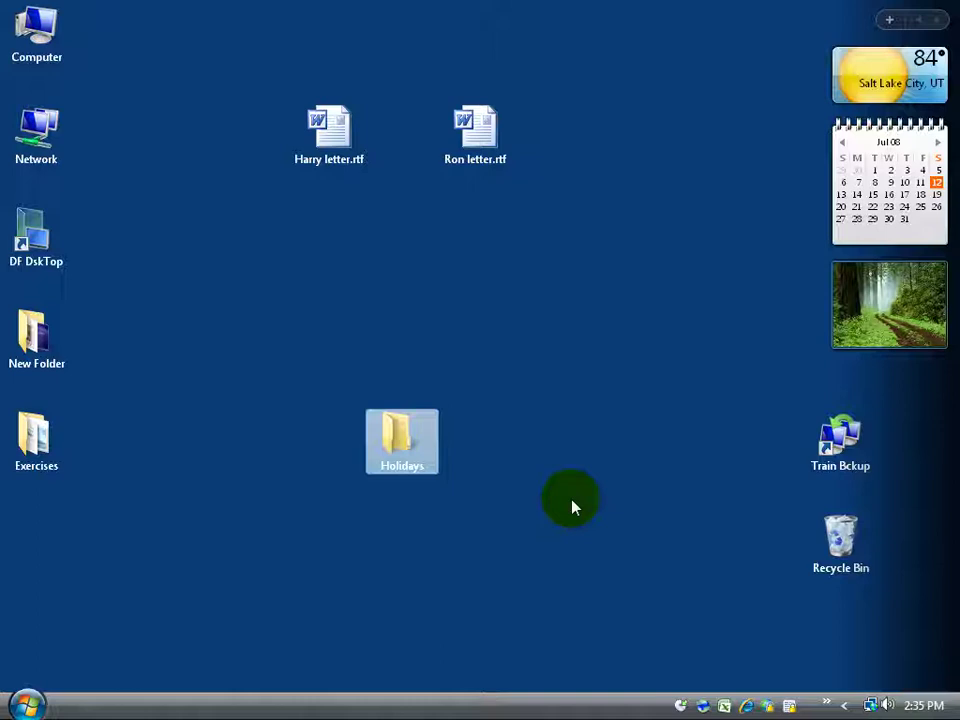
Search the Start menu for 'word' and send a Microsoft Office Word 2007 shortcut to the desktop
click(826, 706)
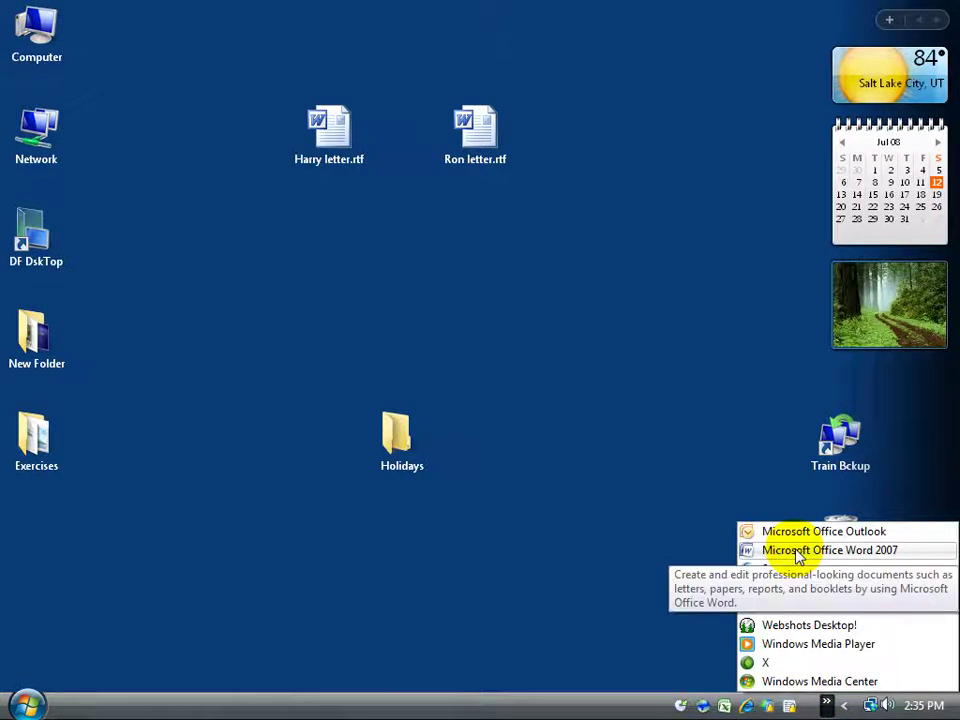
click(27, 705)
click(30, 707)
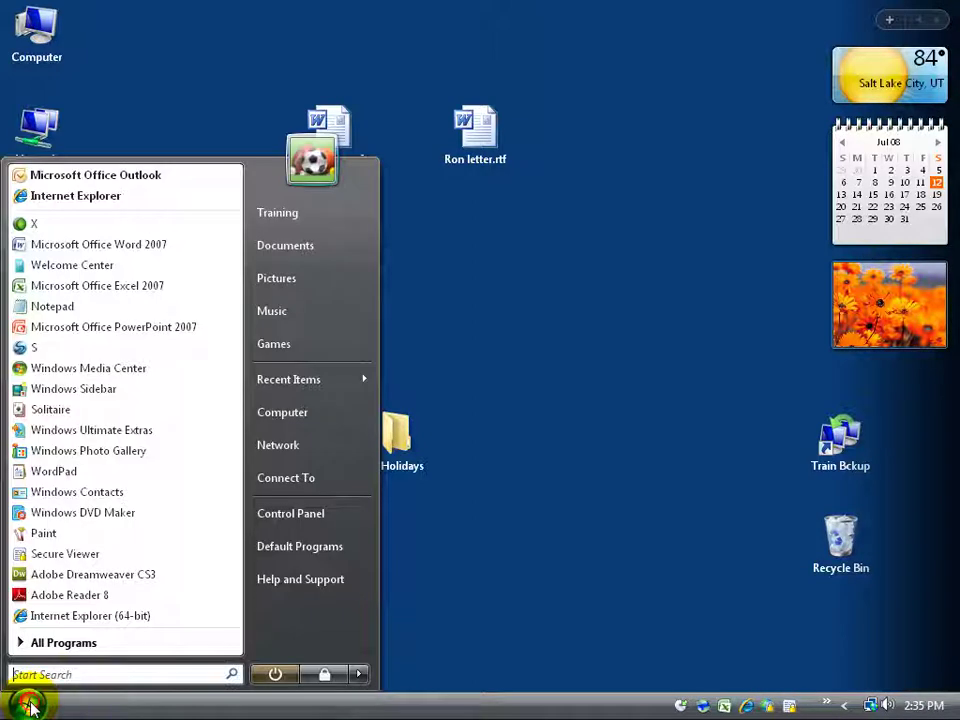
text(word)
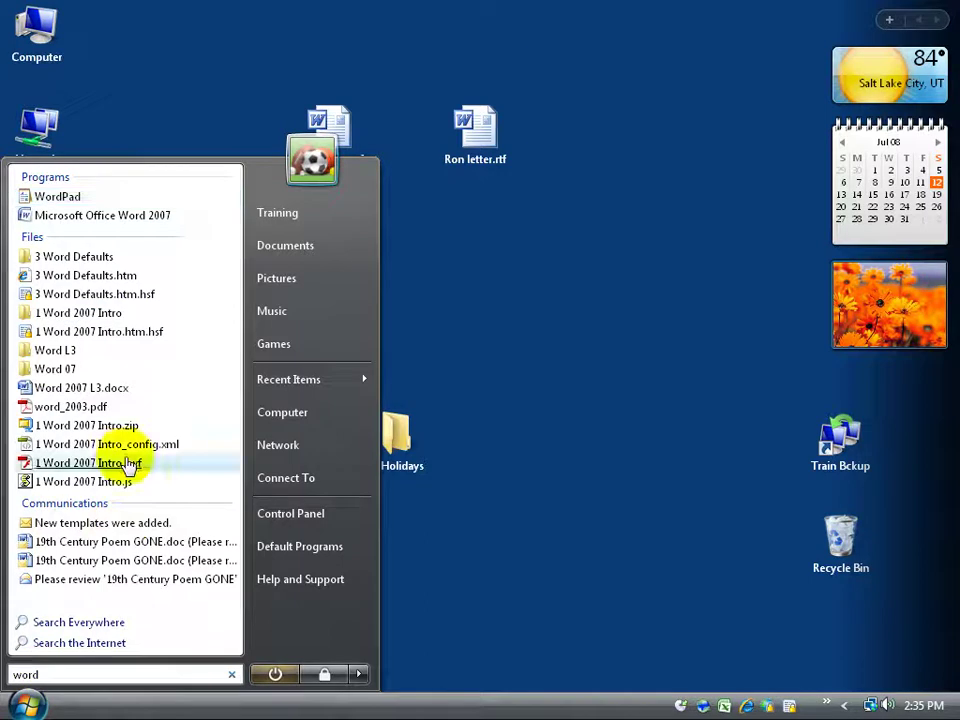
right_click(93, 218)
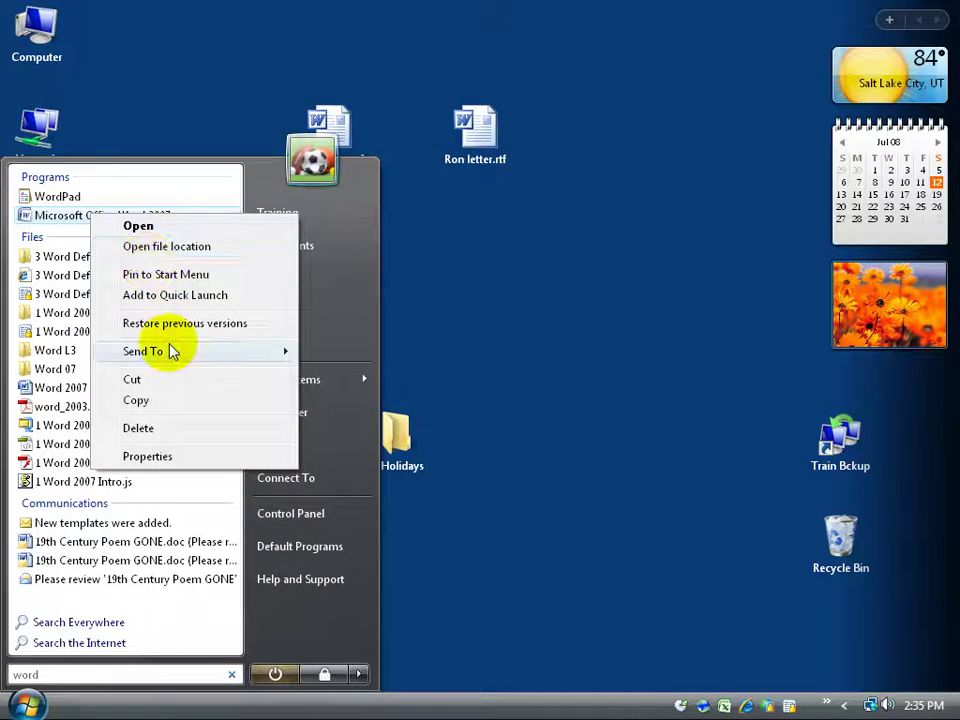
mouse_move(201, 349)
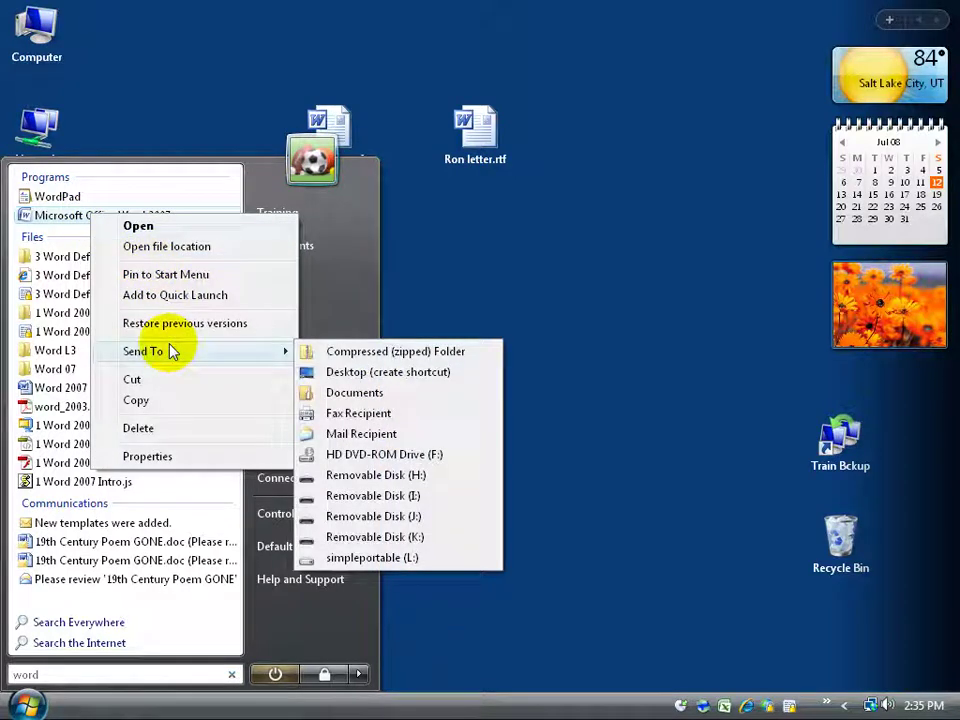
click(402, 374)
click(543, 360)
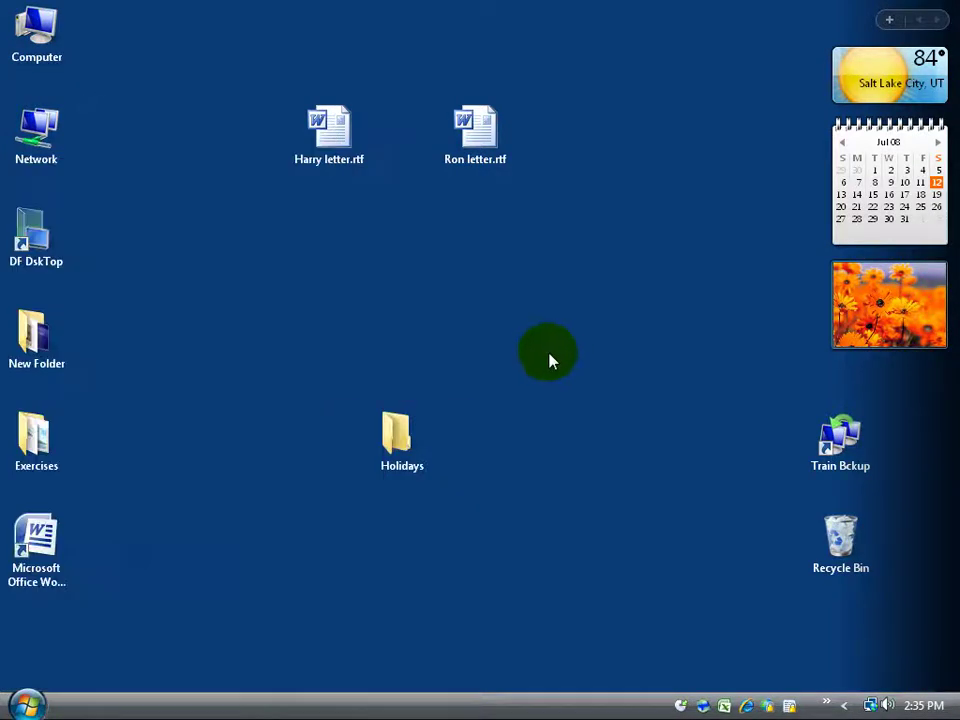
Launch Word 2007 from the desktop shortcut and type the heading 'This is my nice list for Christmas:'
double_click(55, 545)
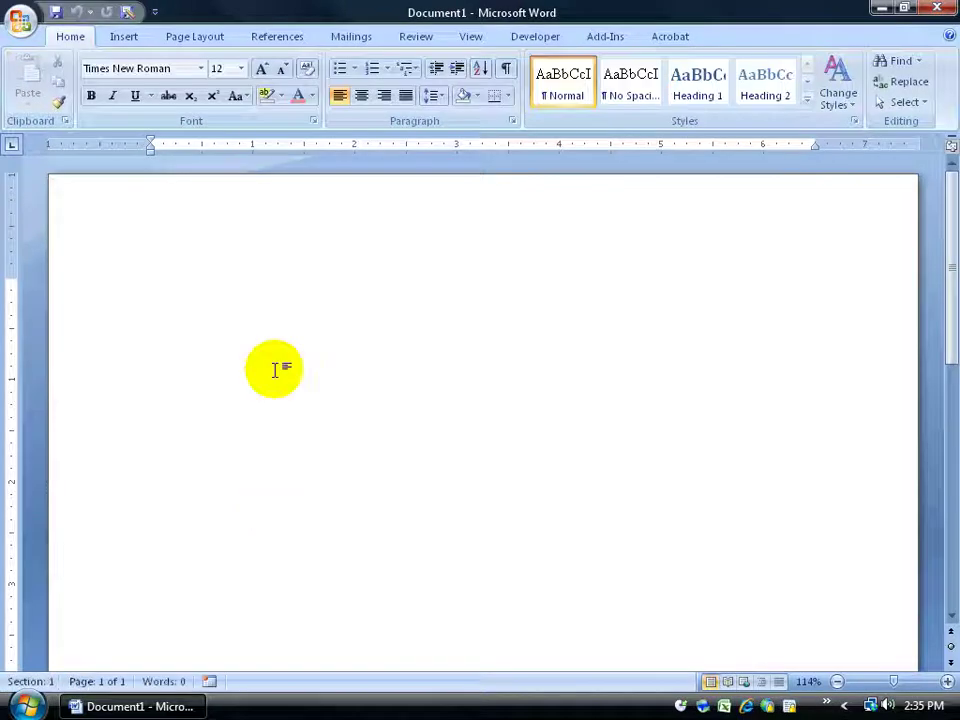
text(This is my)
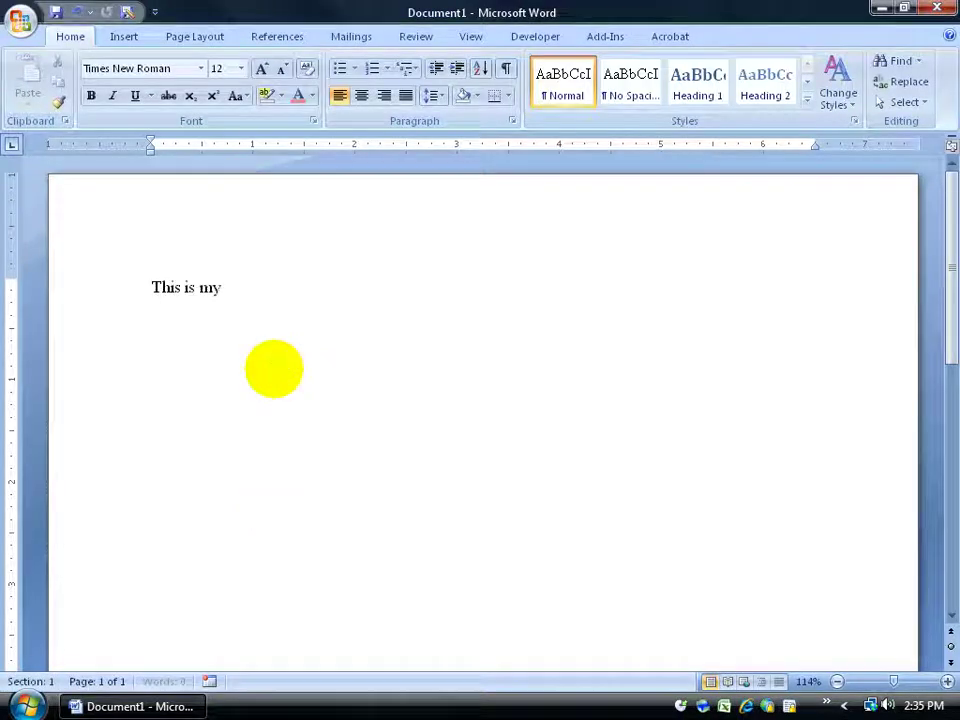
text( nice list for Chrit)
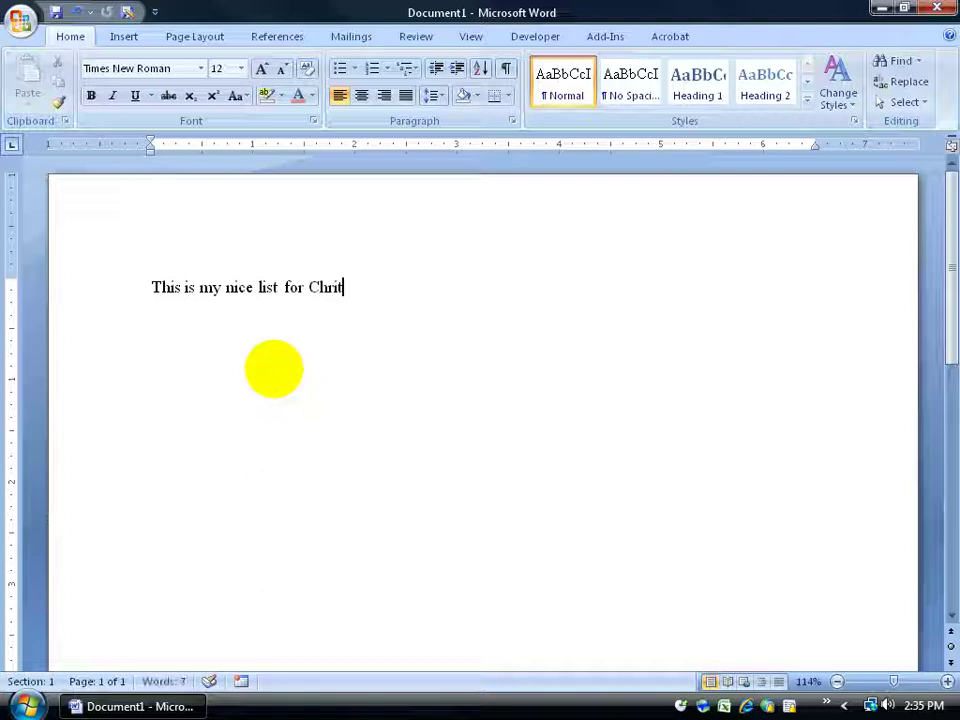
key(BackSpace)
text(stmas:)
key(Return)
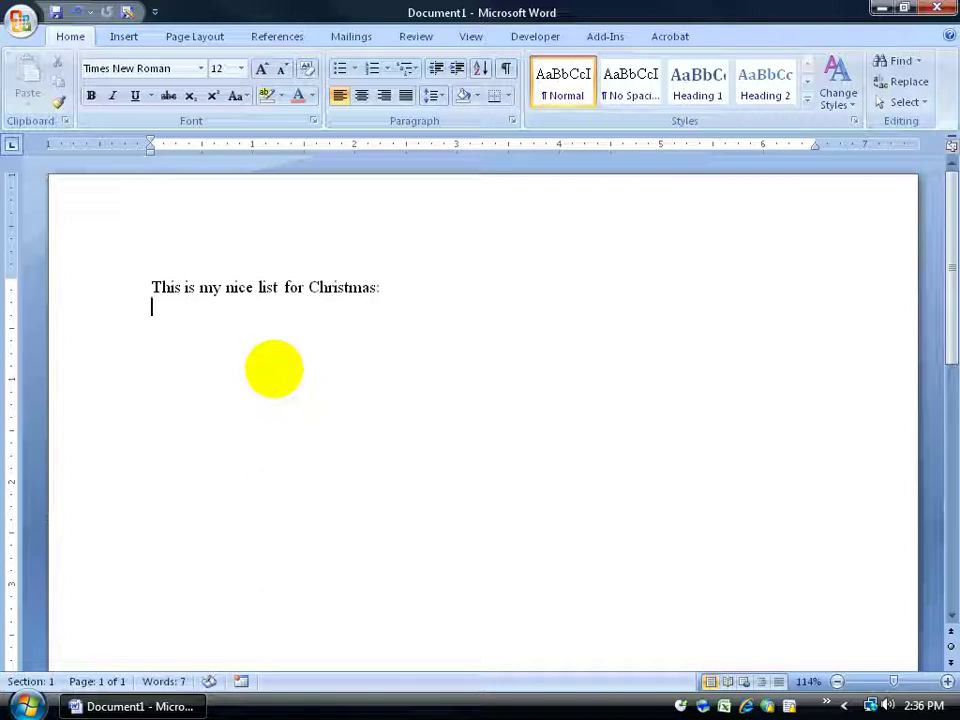
Start a numbered list with the items bob and Suzie, leaving a third item open
click(374, 70)
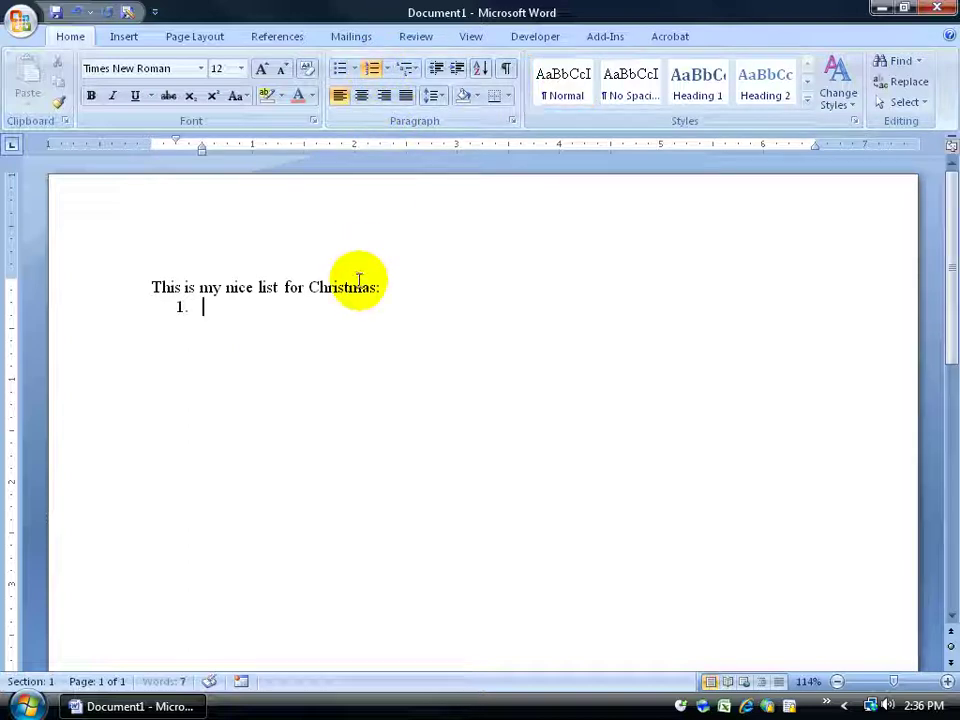
text(bob)
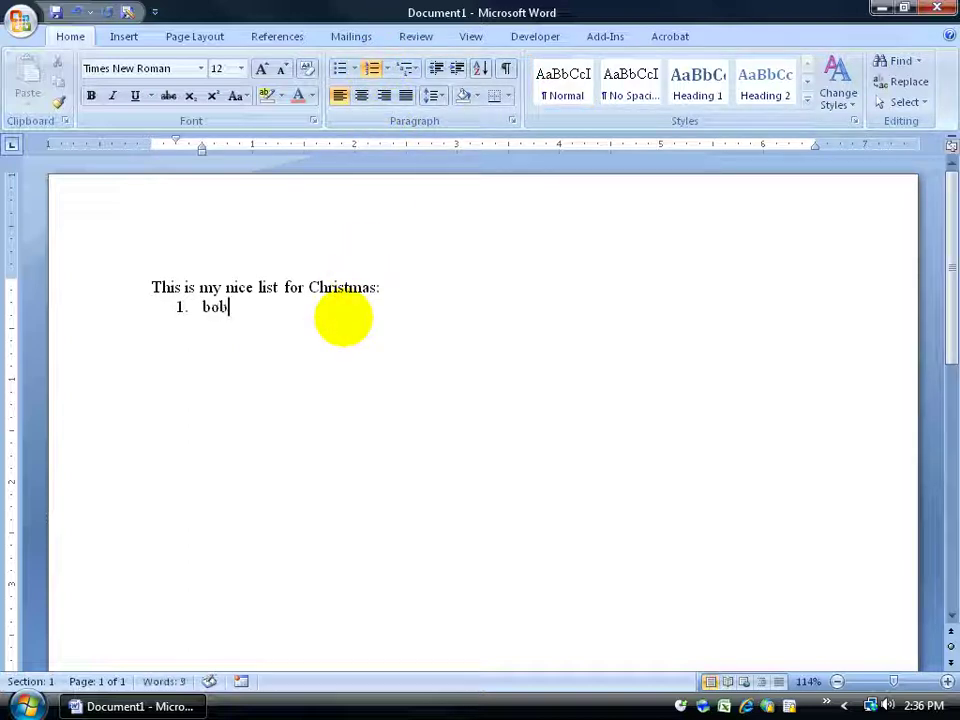
key(Return)
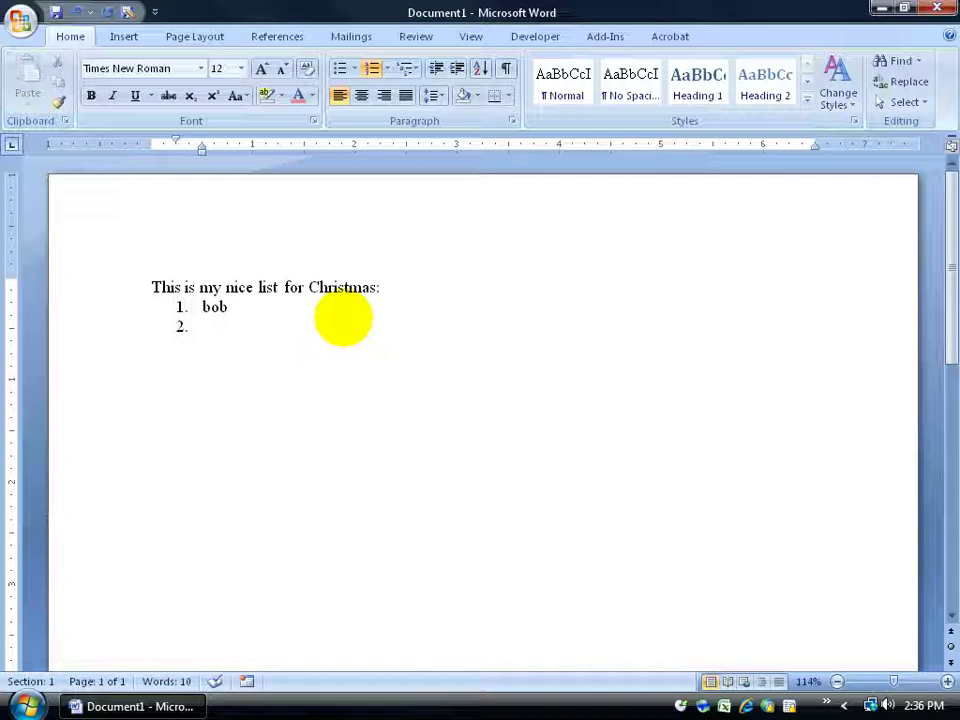
text(Suzi)
text(e)
key(Return)
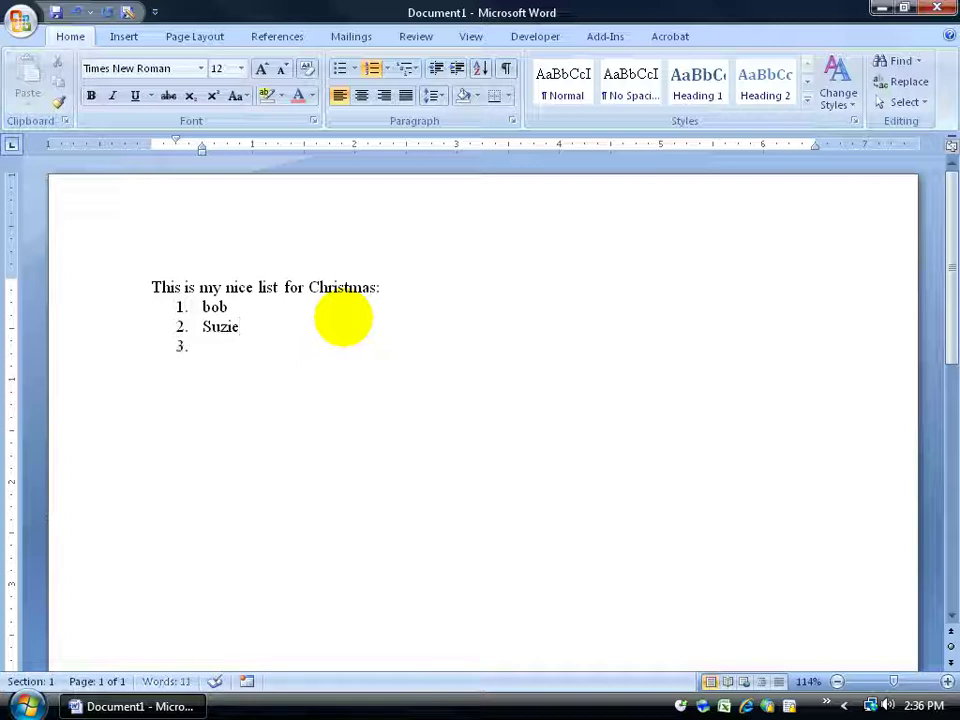
click(22, 20)
Start saving the document and choose Desktop as the save location
click(30, 145)
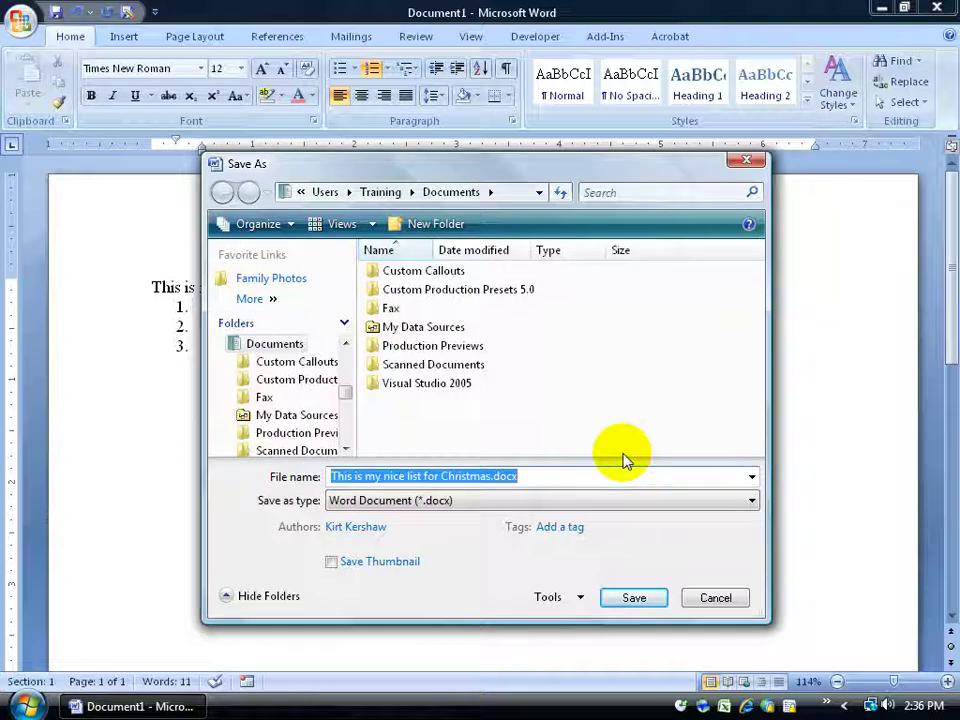
click(460, 196)
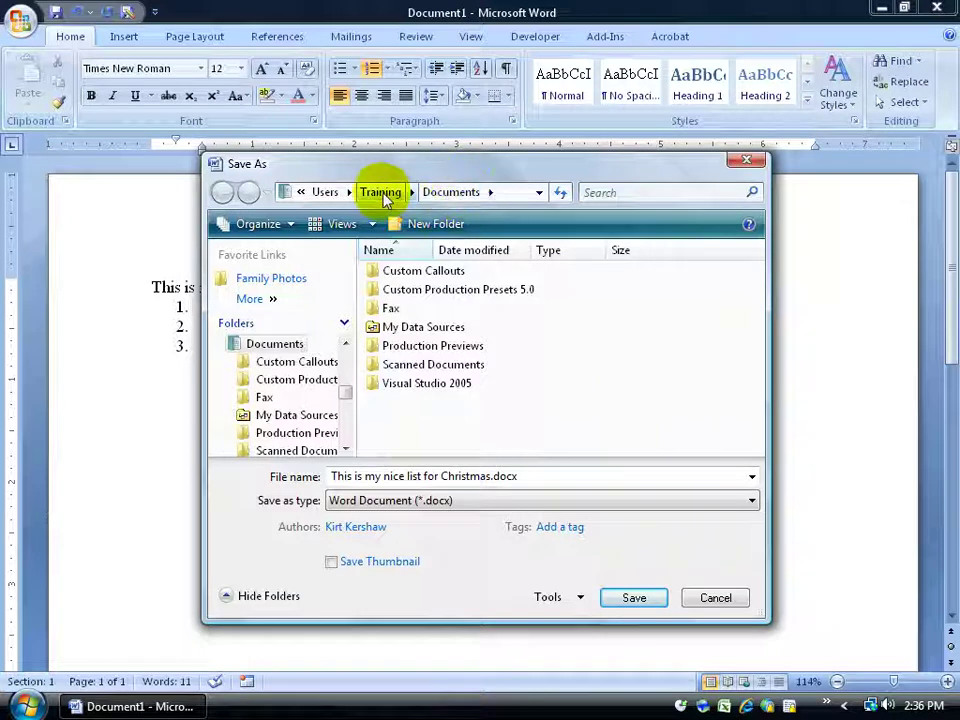
click(301, 193)
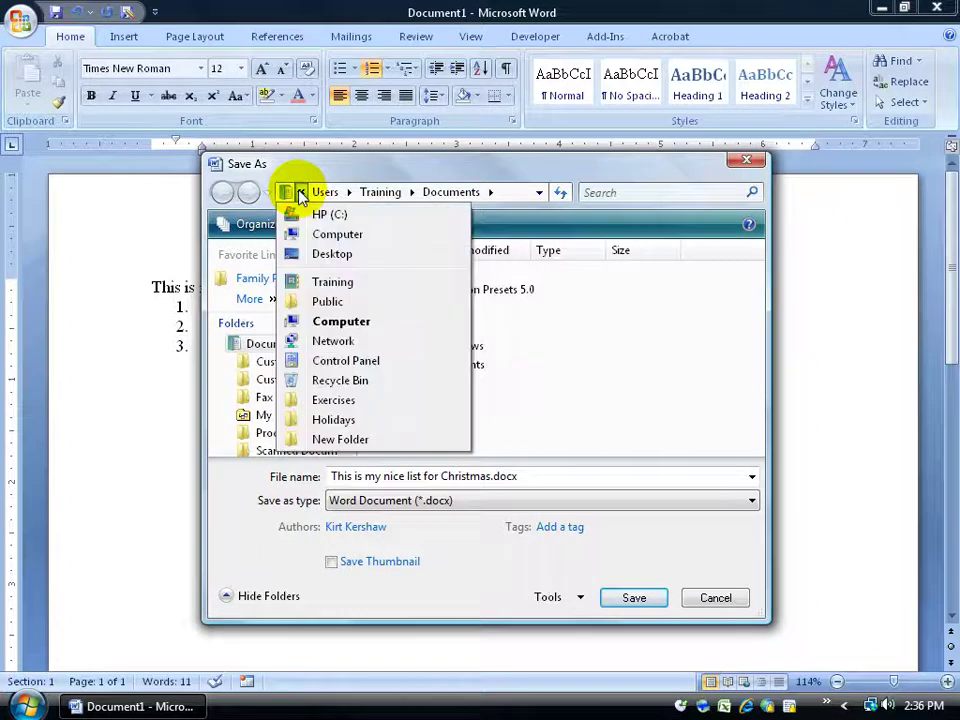
click(306, 257)
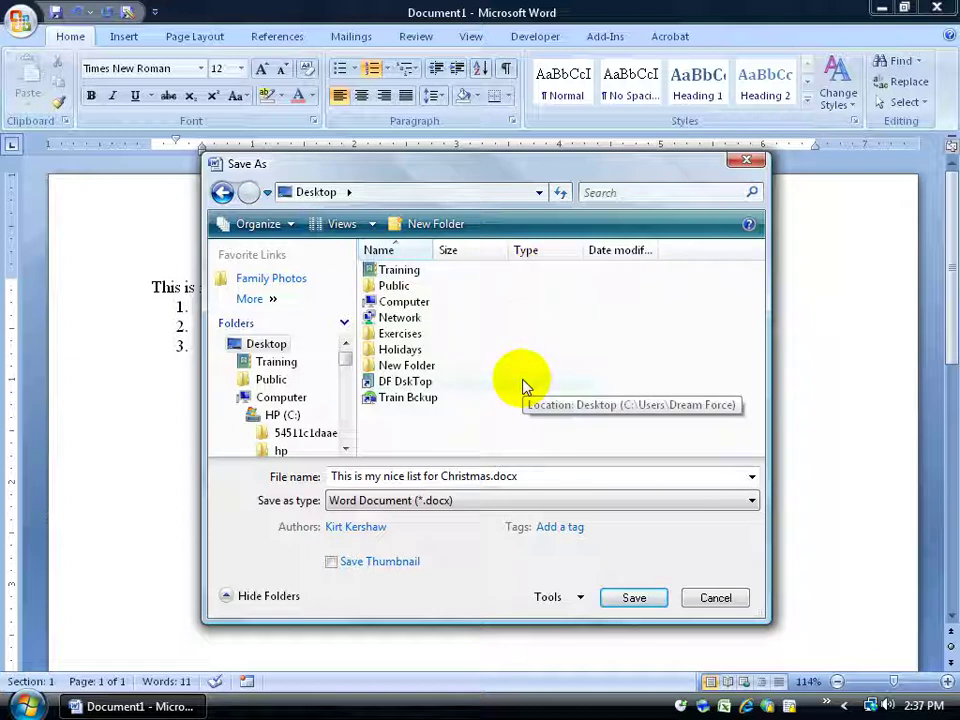
Expand and collapse the Save As dialog's favourite links and folder tree, and reposition the dialog
click(274, 304)
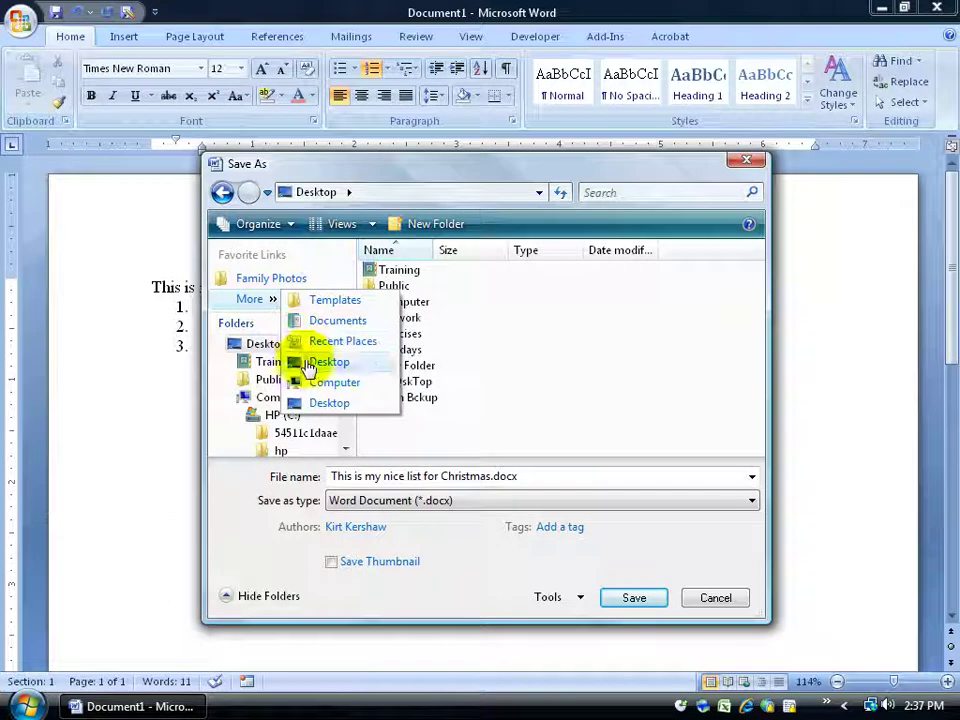
click(313, 407)
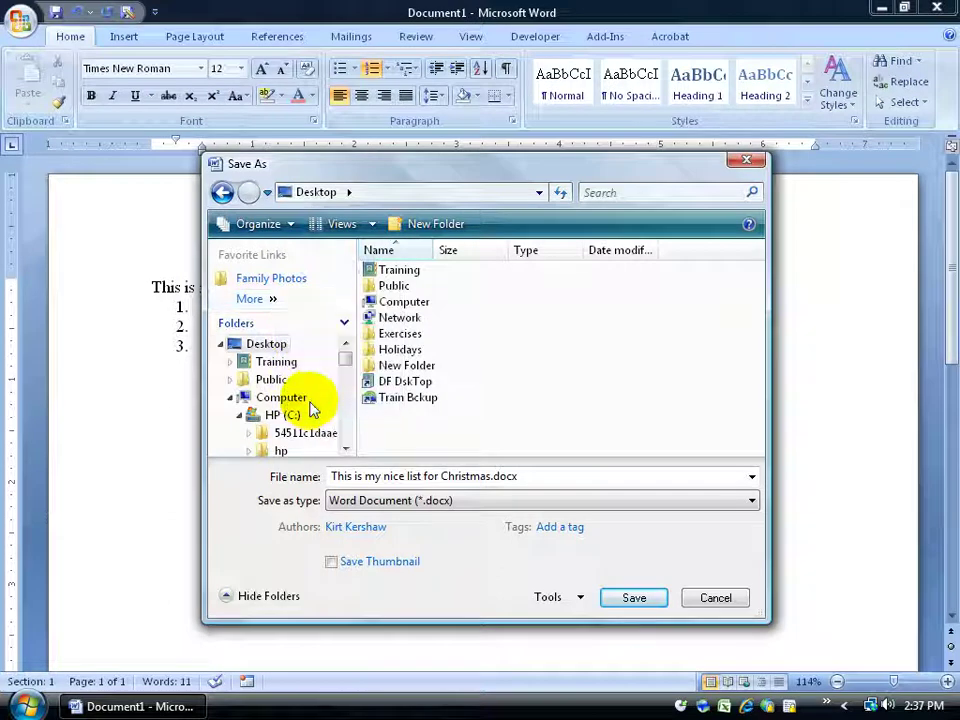
click(344, 328)
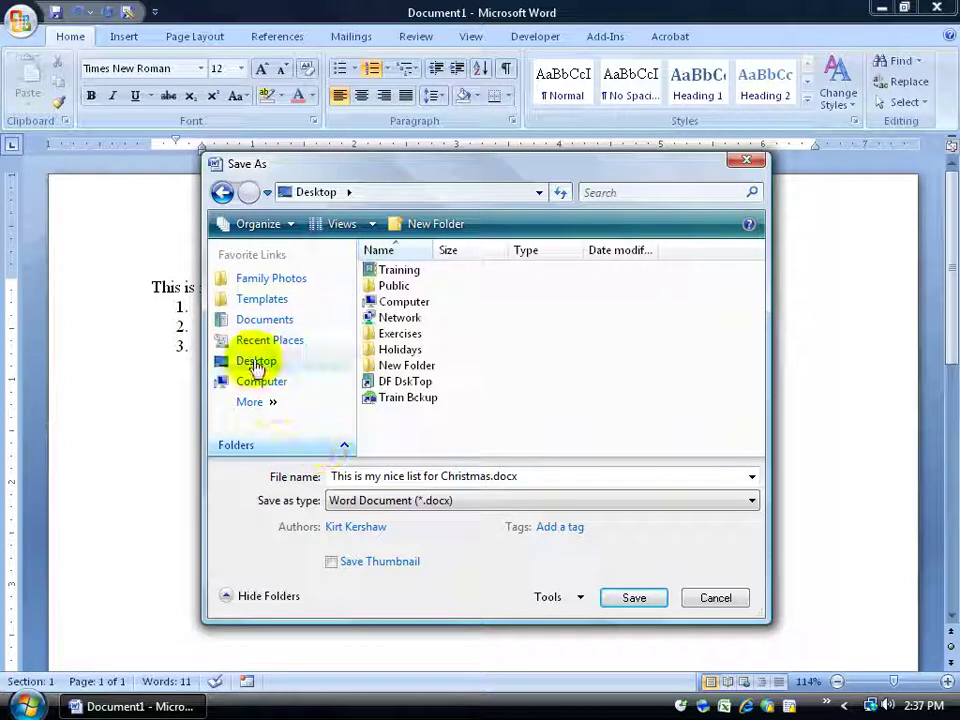
click(344, 446)
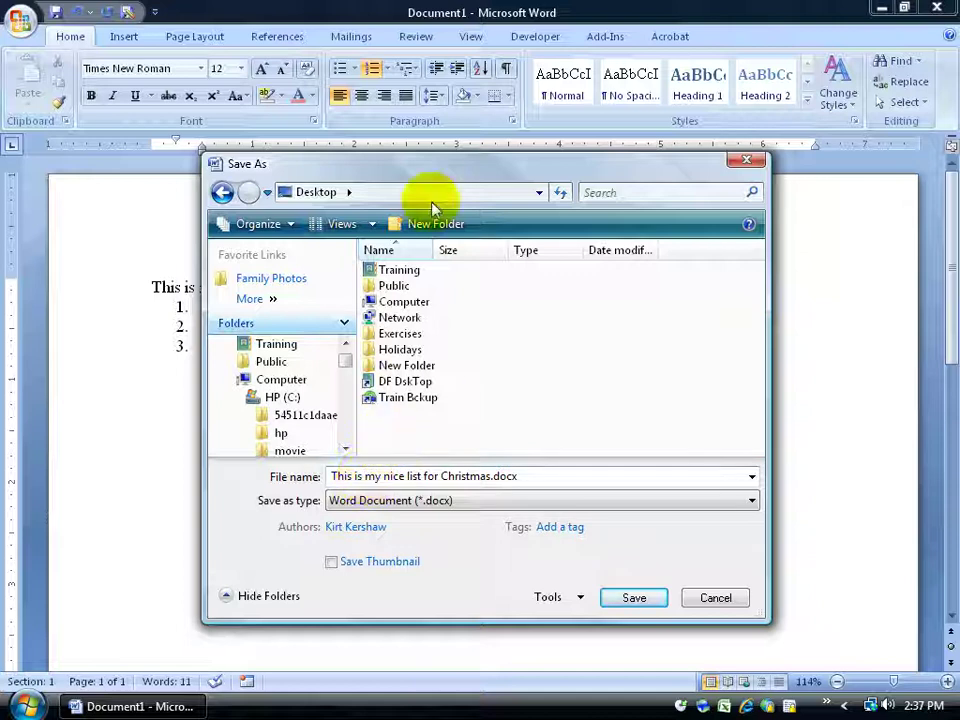
drag(433, 177, 468, 339)
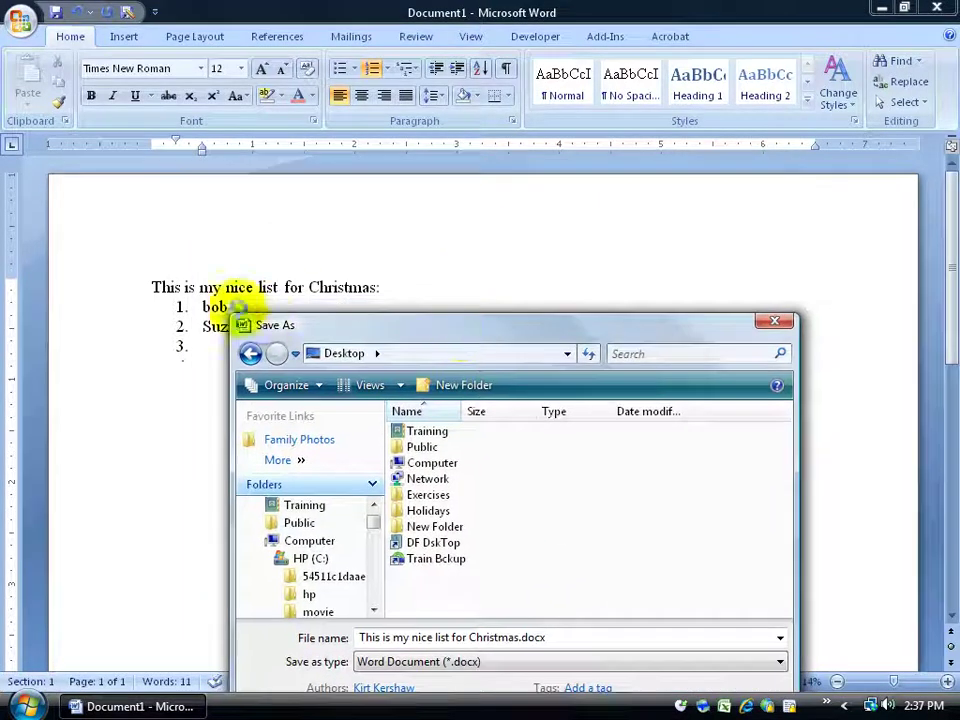
drag(374, 330, 362, 200)
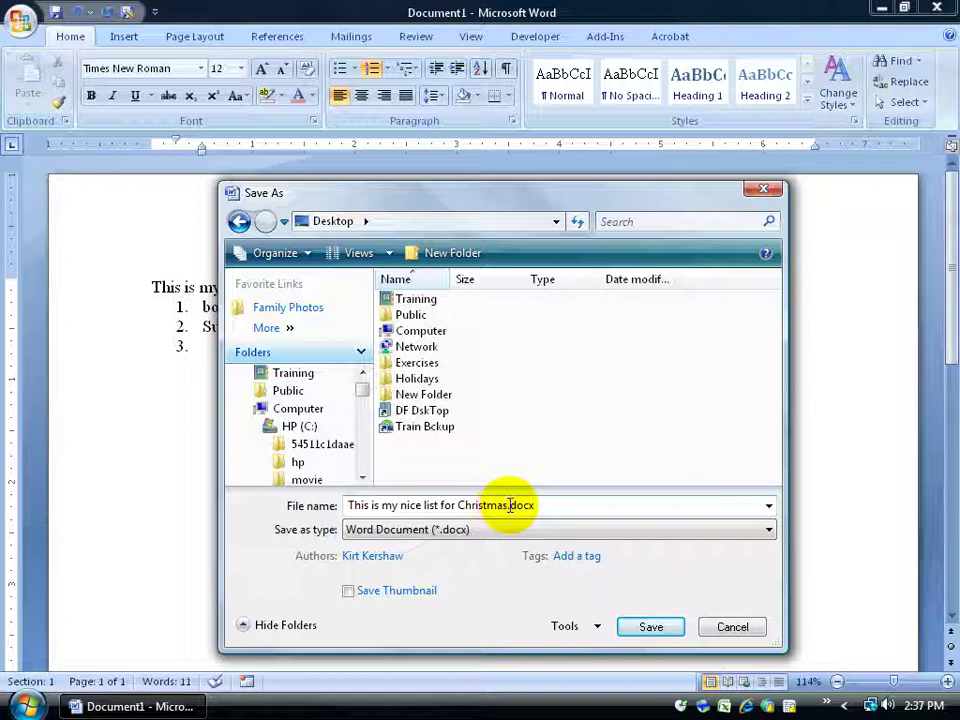
Replace the file name with 'Christmas List' and save it as Christmas List.docx on the Desktop
double_click(548, 507)
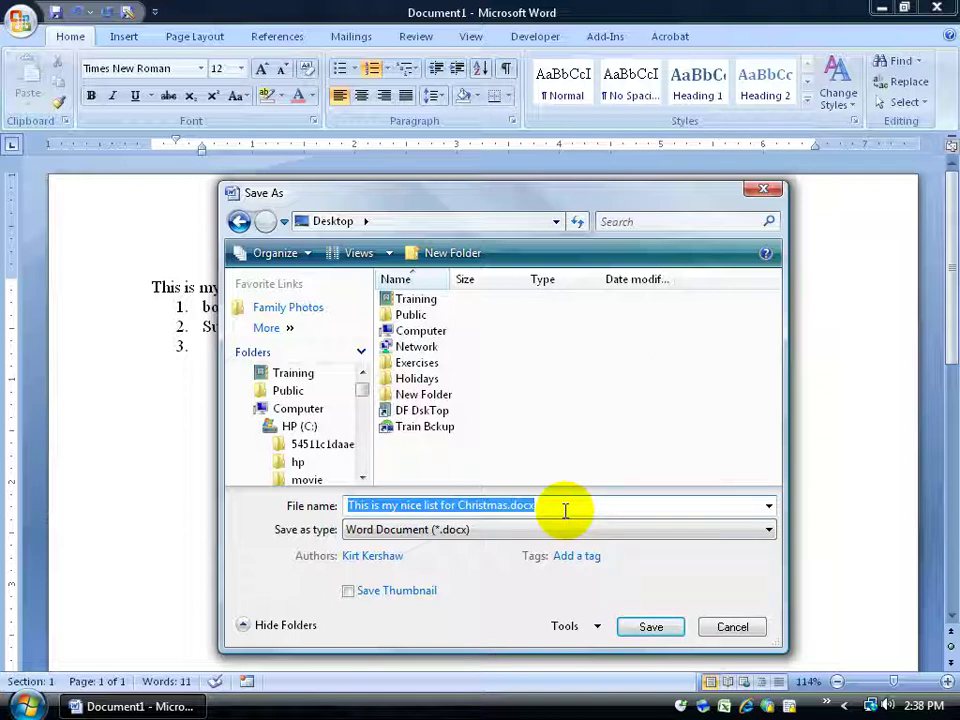
text(Chri)
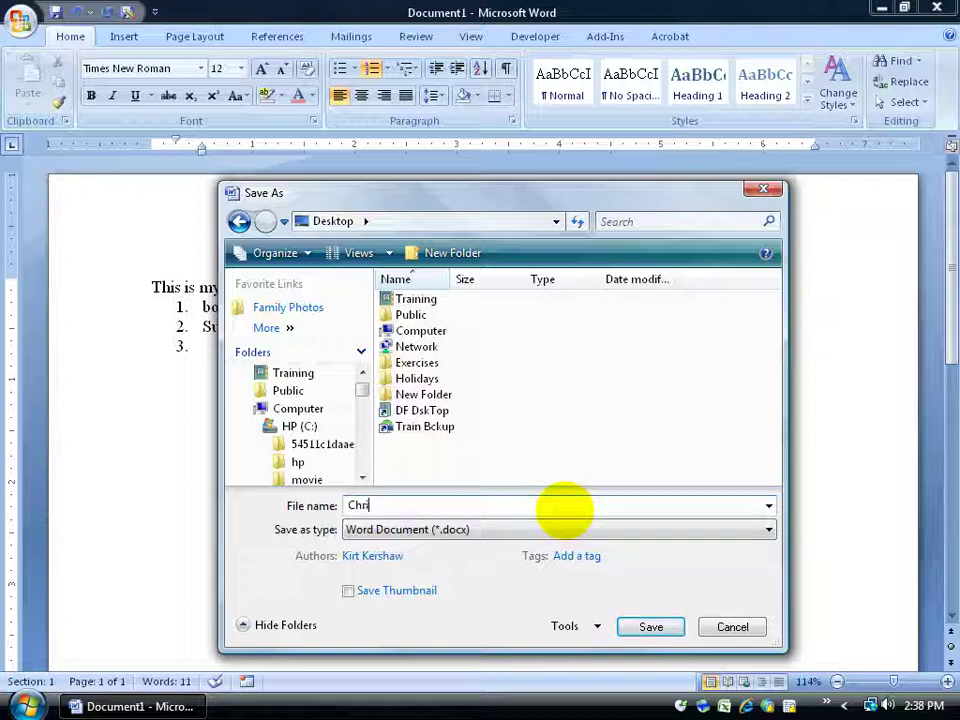
text(stmas List)
click(650, 626)
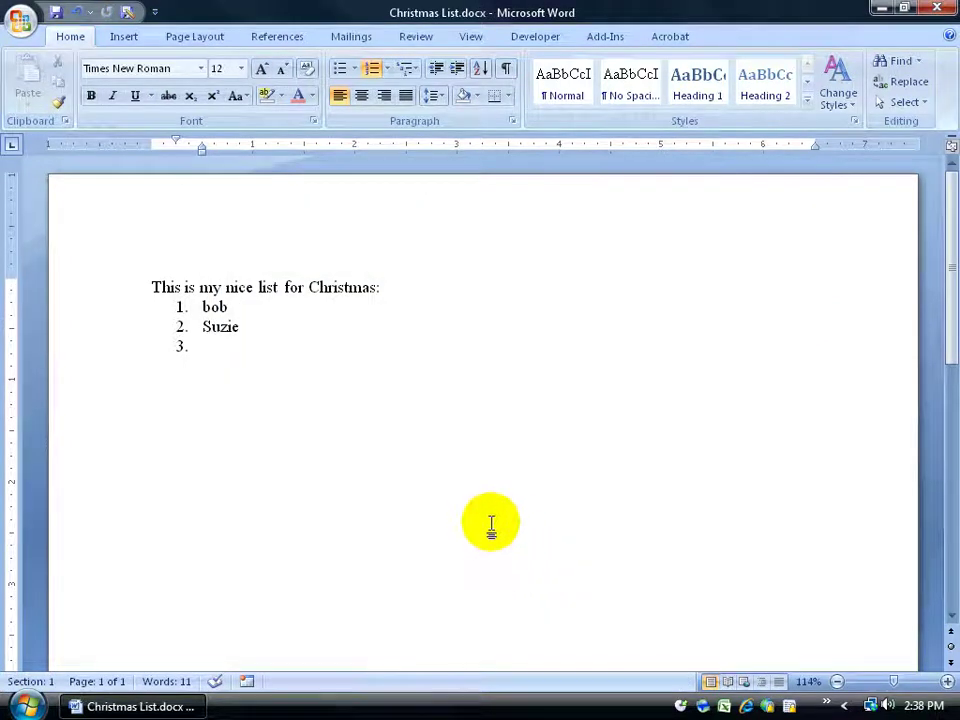
Close Word and drag Christmas List.docx from the top-left to the middle of the desktop
click(937, 8)
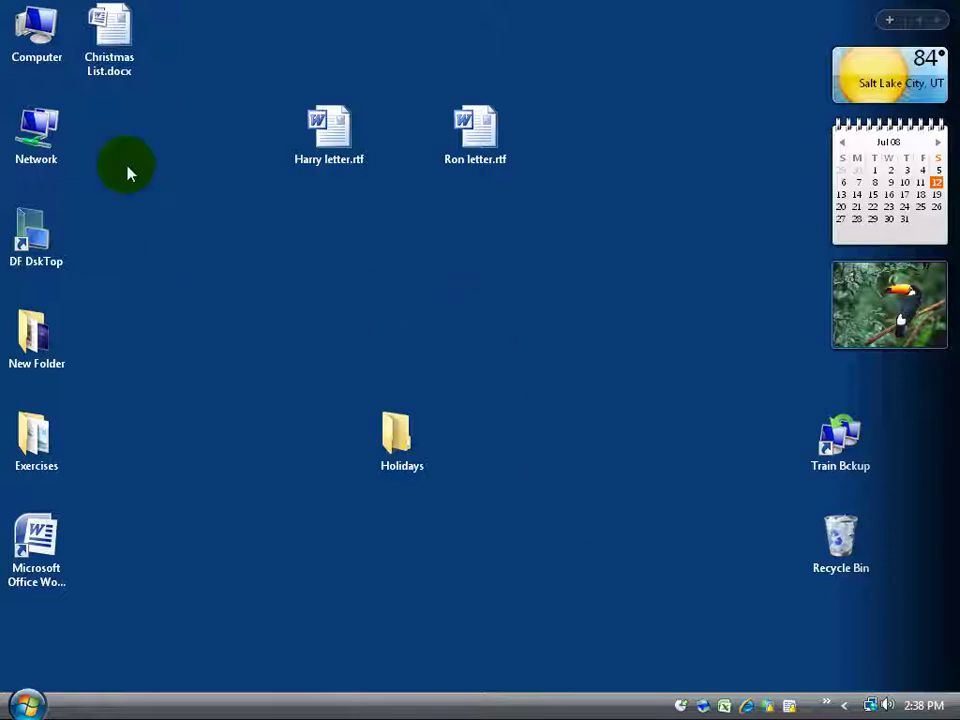
click(115, 52)
drag(115, 52, 316, 305)
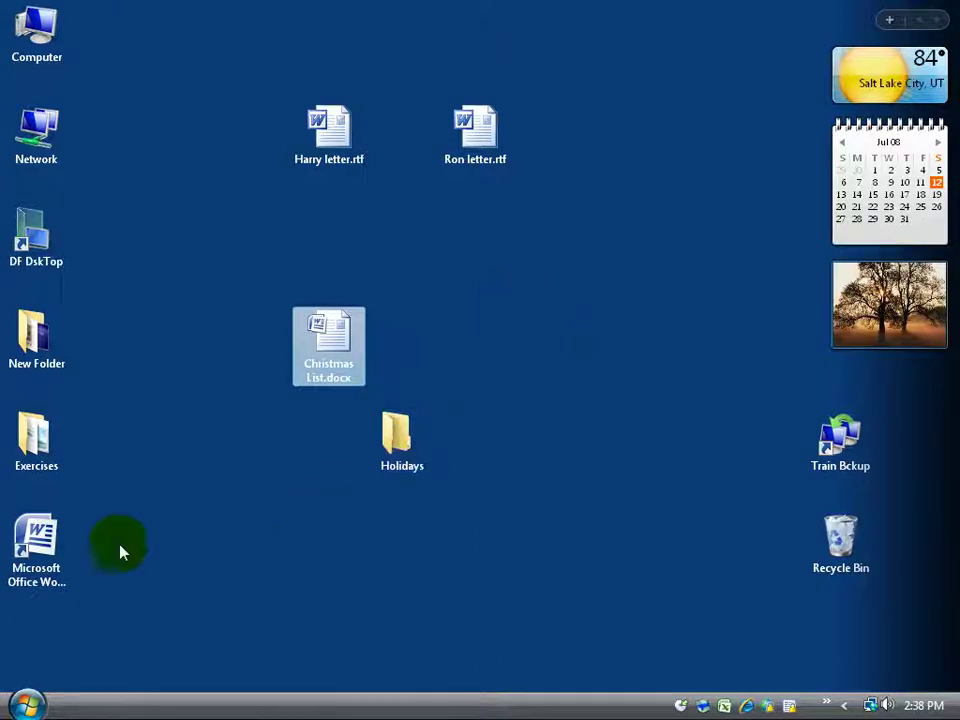
Start Word from the desktop shortcut and type 'Halloween decorations'
click(44, 536)
double_click(44, 536)
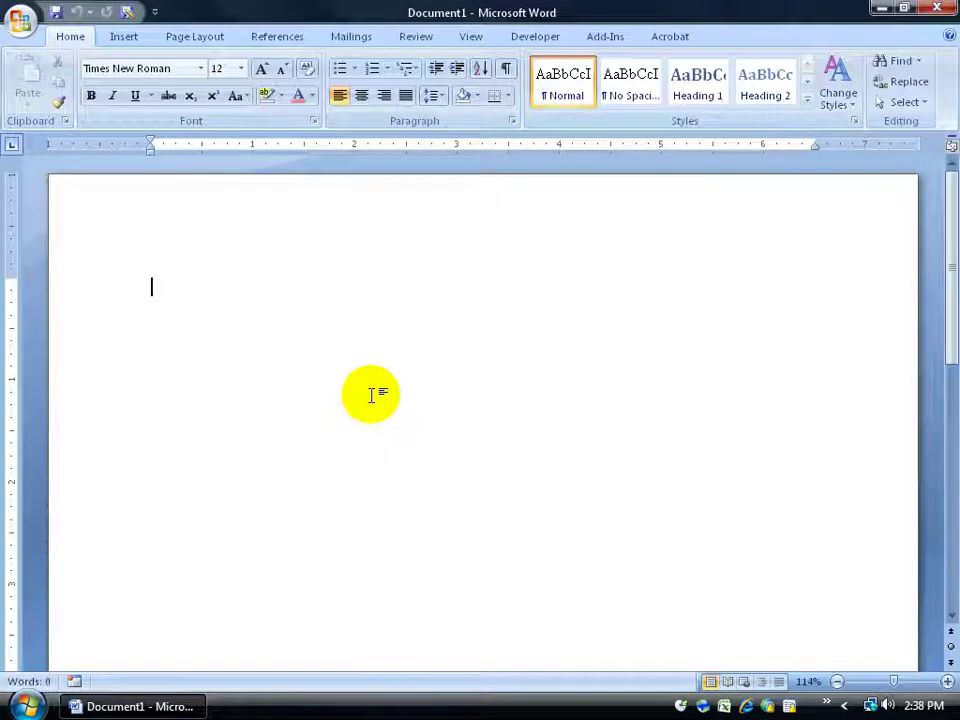
text(Hallowe)
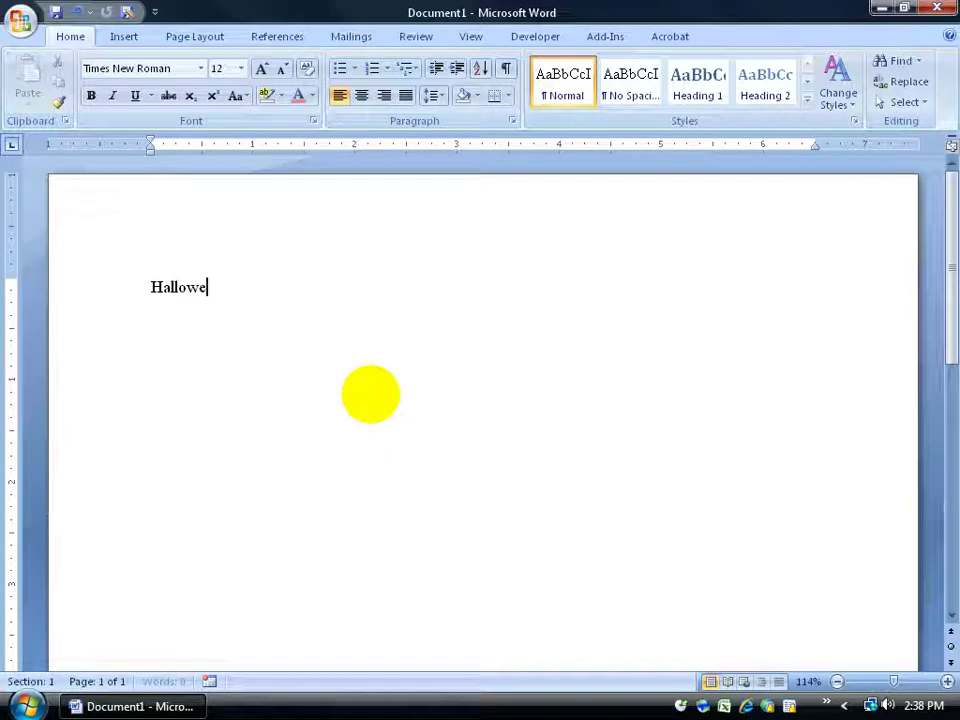
text(en decorations)
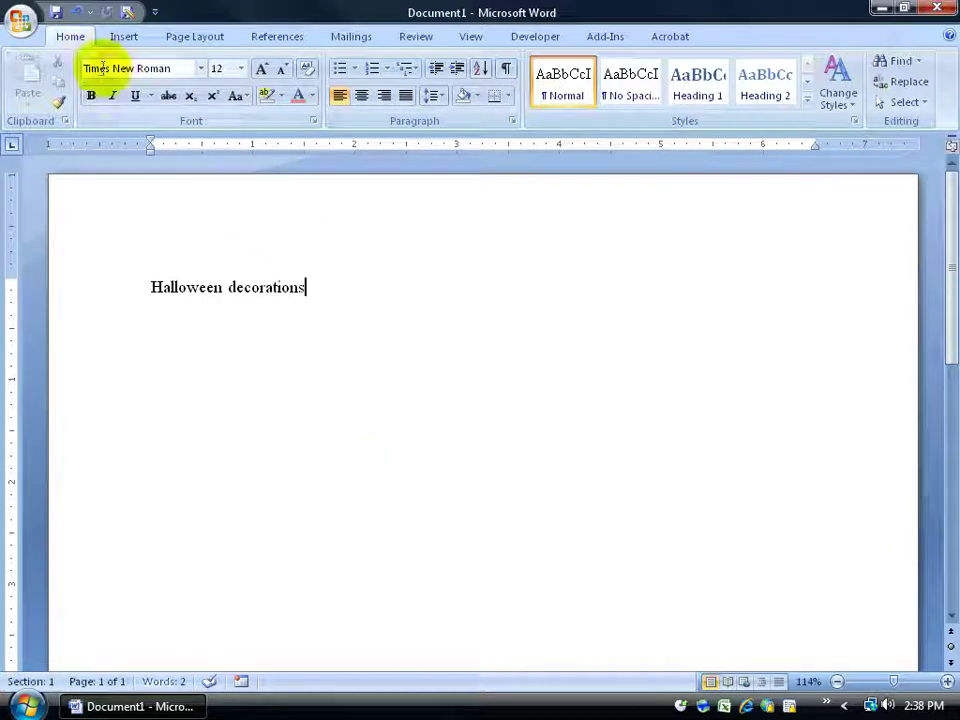
Save the document to the Desktop as 'Halloween decorations' and close Word
click(56, 13)
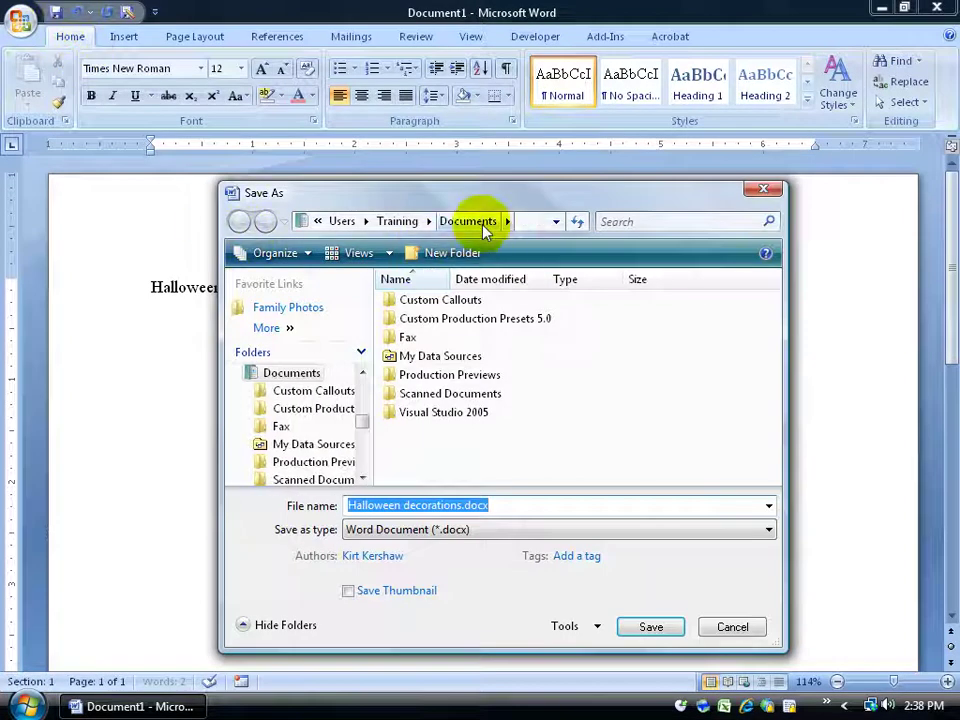
click(318, 221)
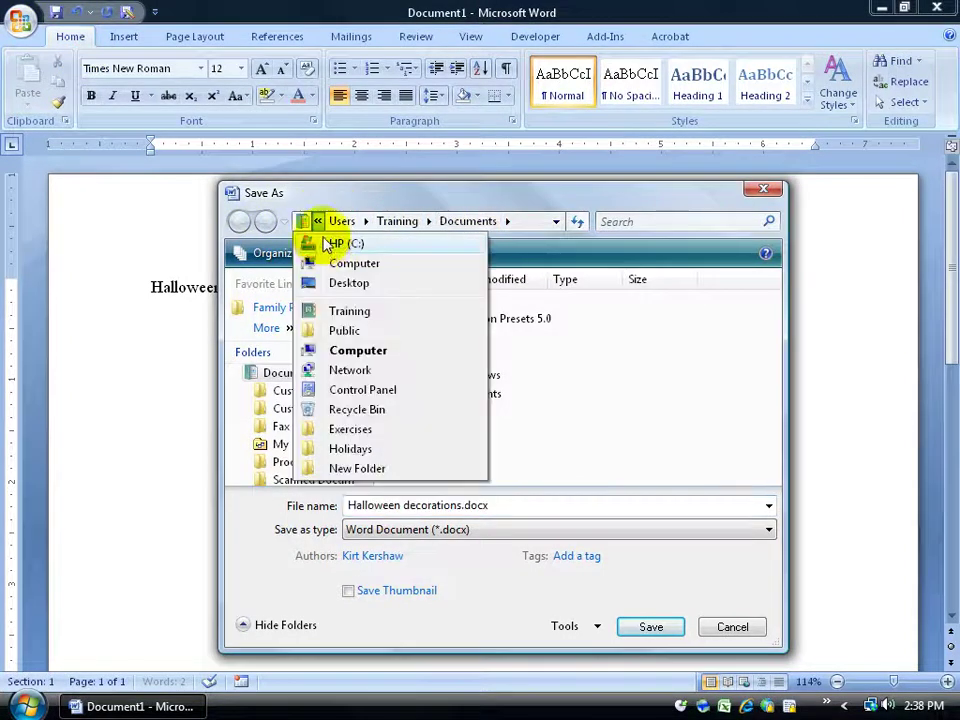
click(330, 280)
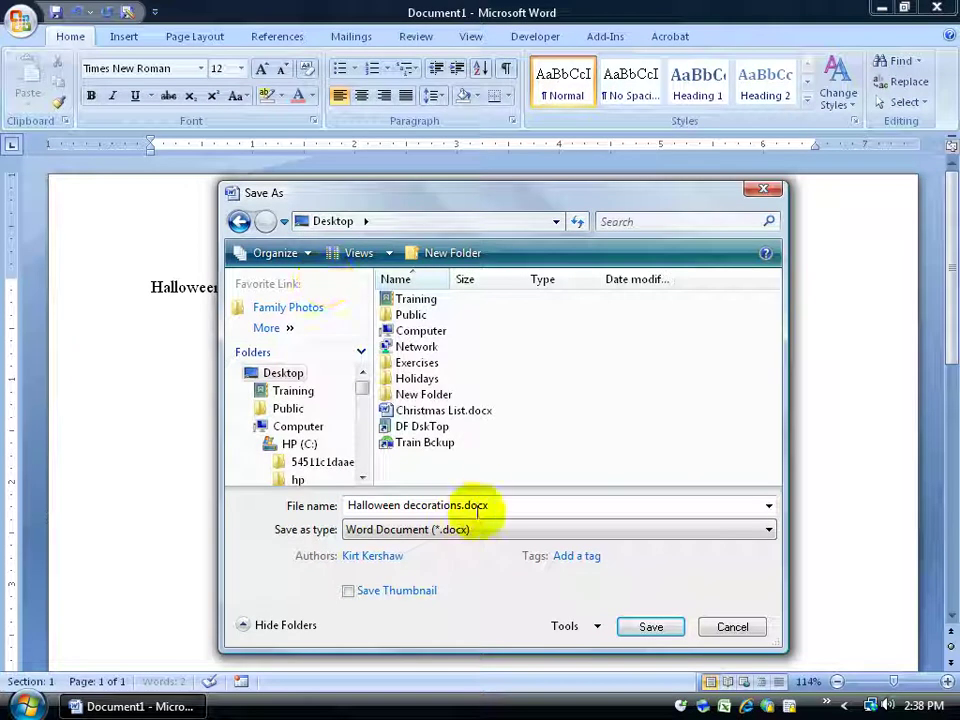
click(650, 627)
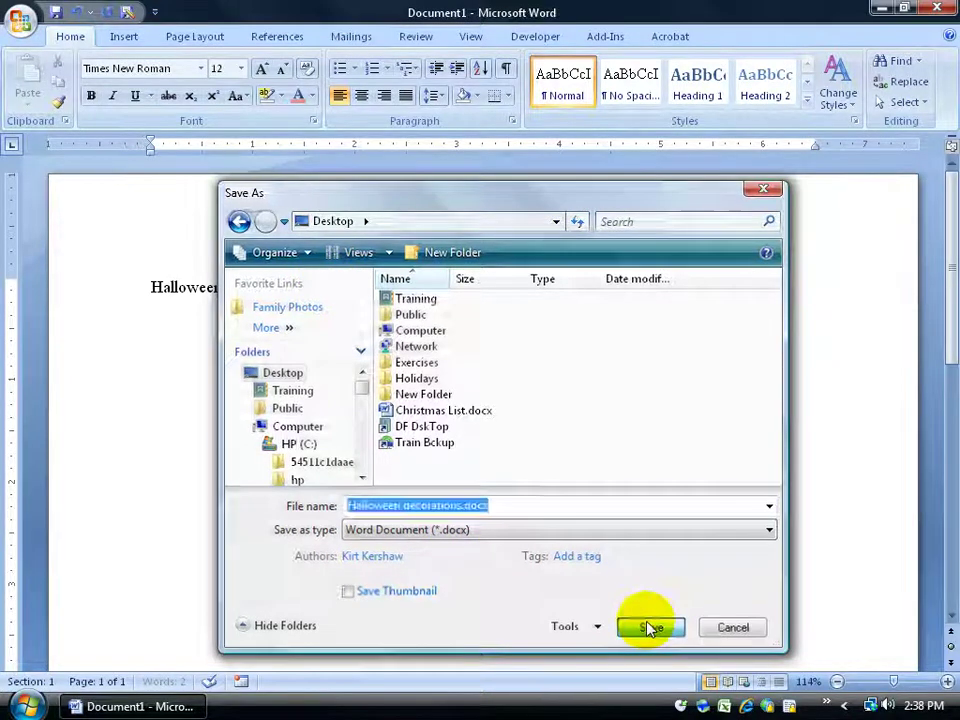
click(937, 7)
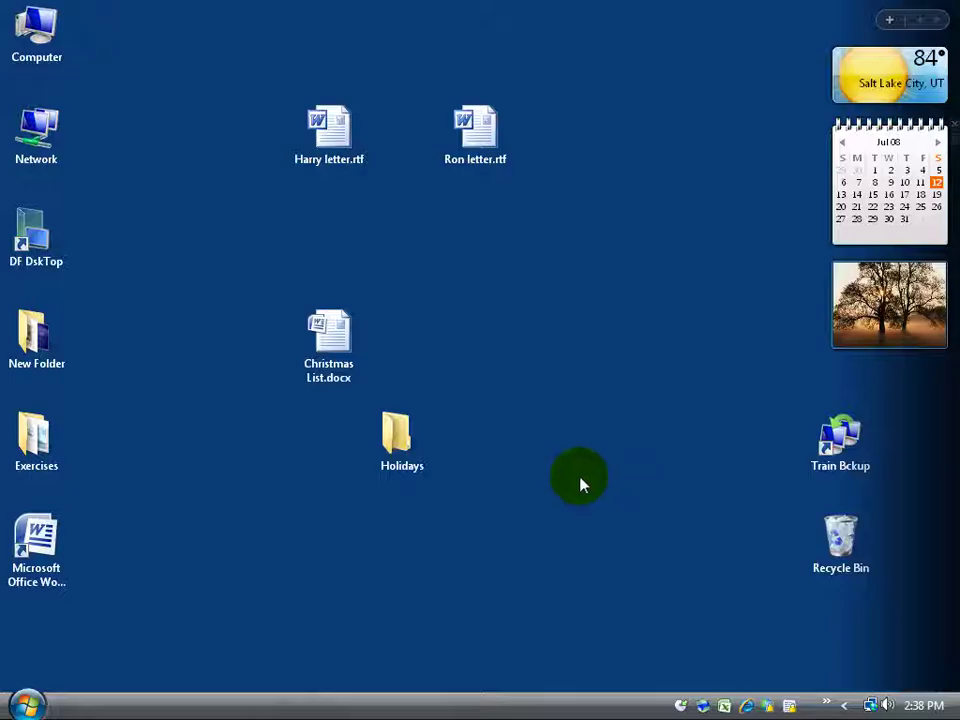
click(343, 342)
click(122, 58)
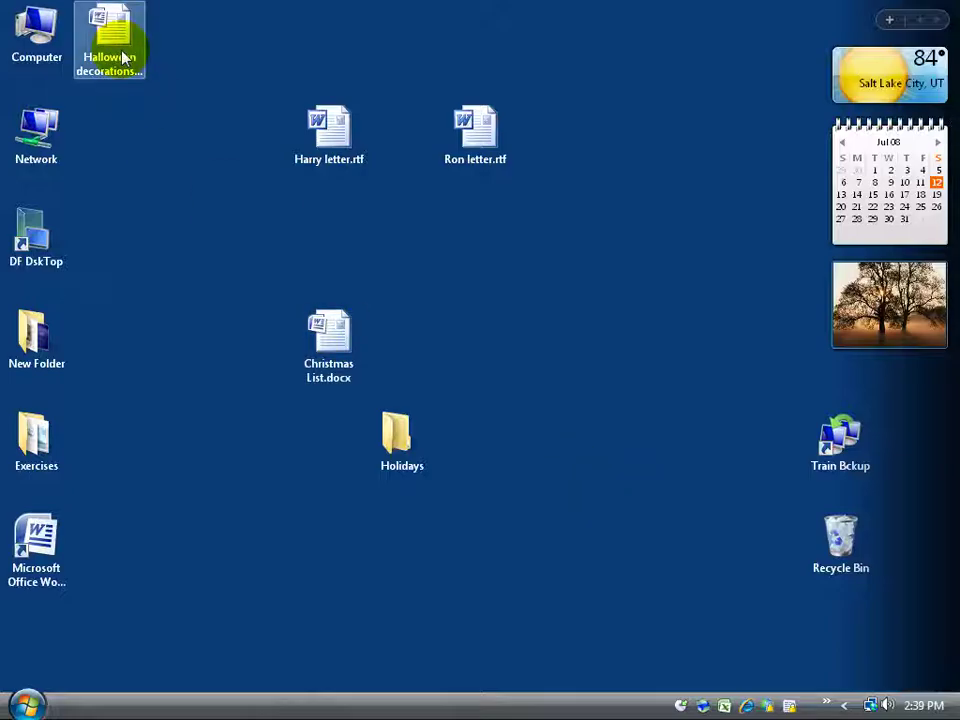
click(272, 294)
click(410, 450)
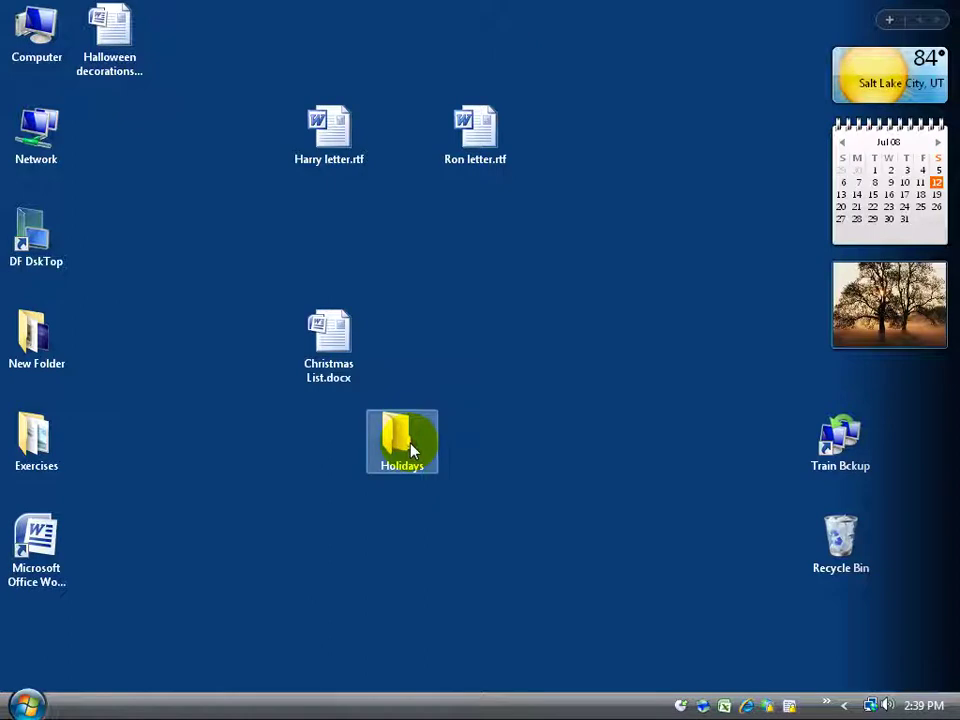
click(613, 415)
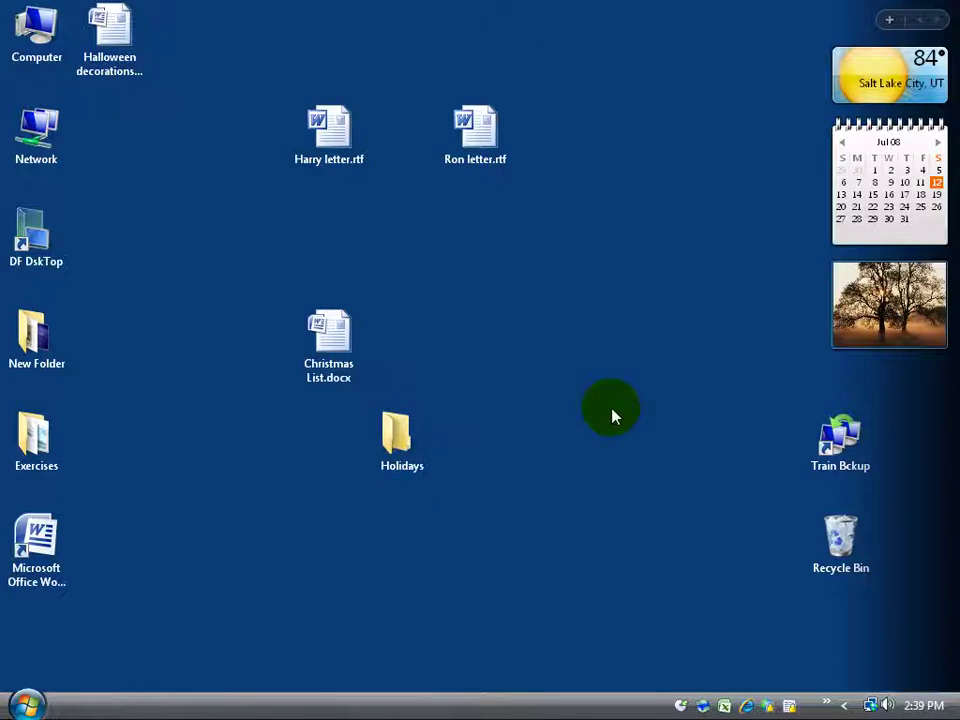
click(416, 458)
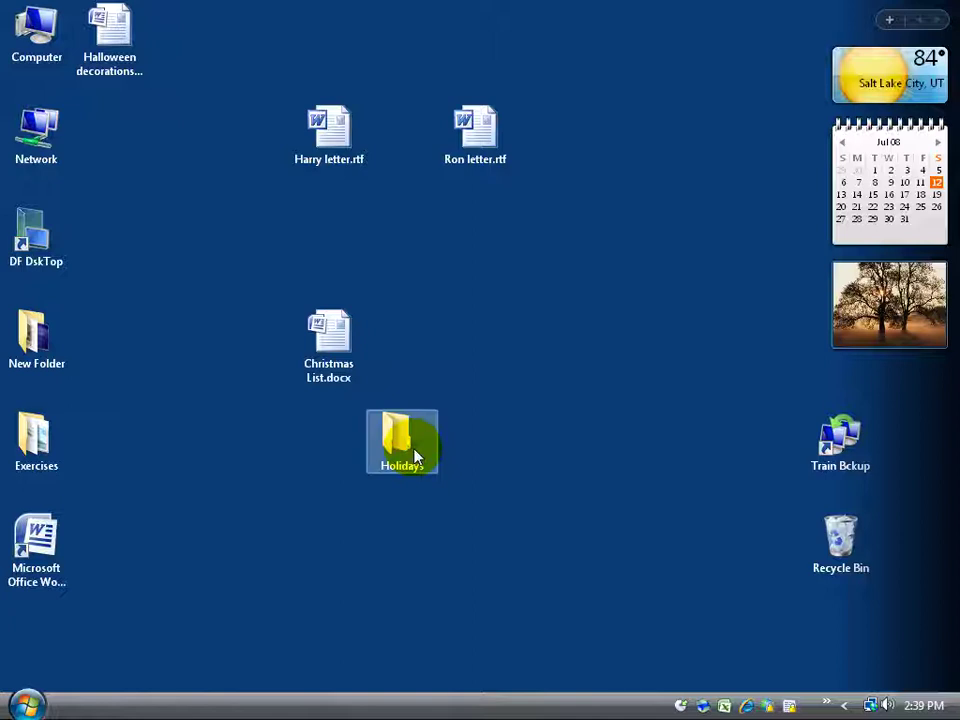
Open the Holidays folder and create a subfolder named Halloween inside it
double_click(404, 446)
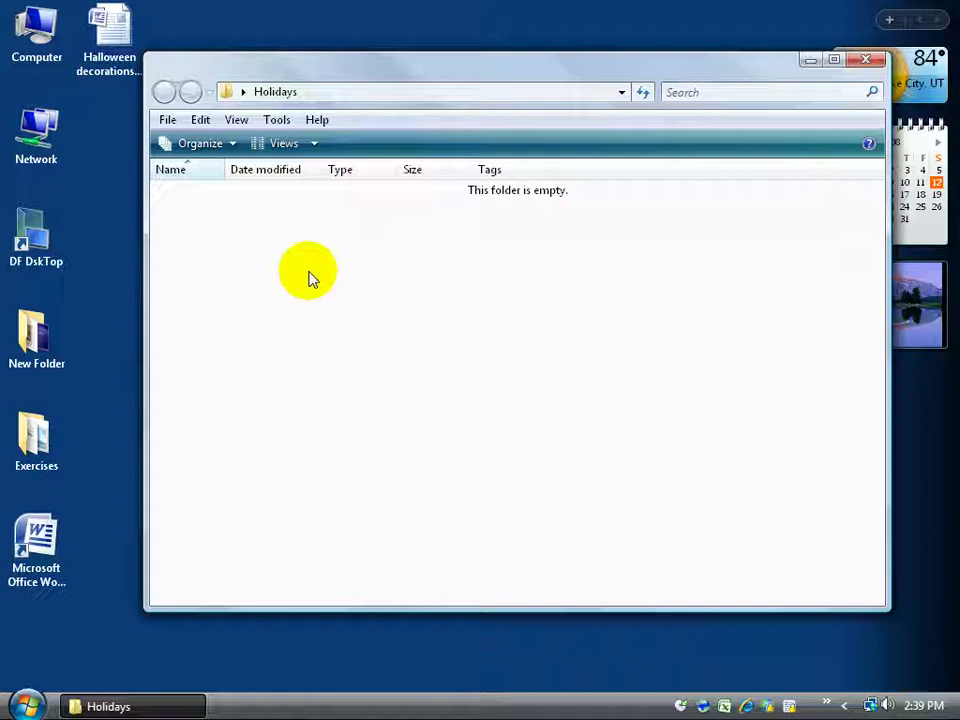
right_click(521, 381)
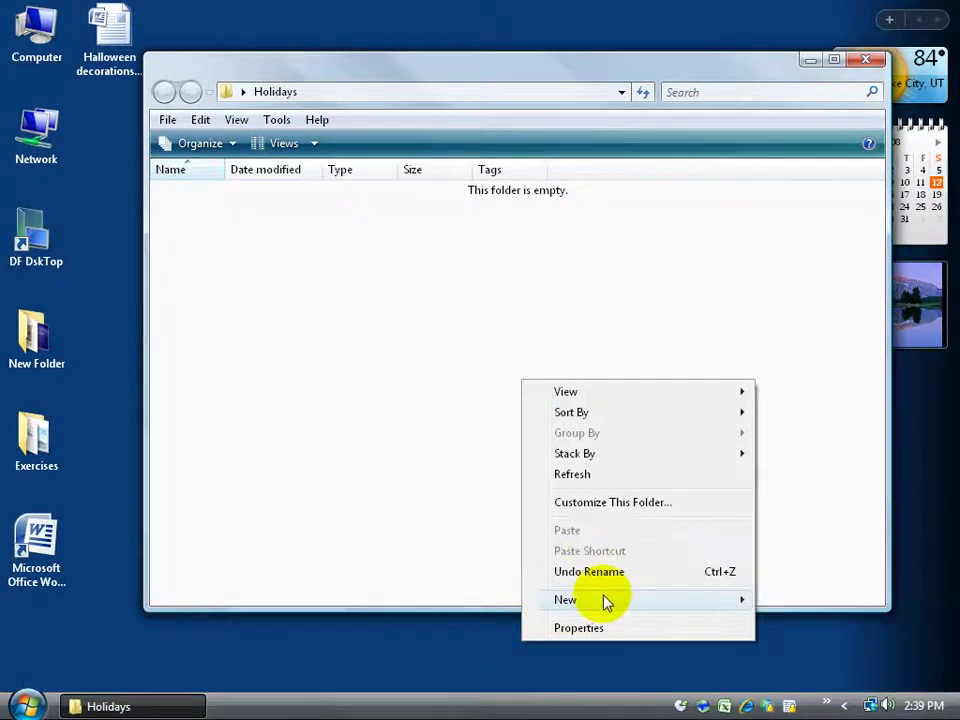
mouse_move(603, 601)
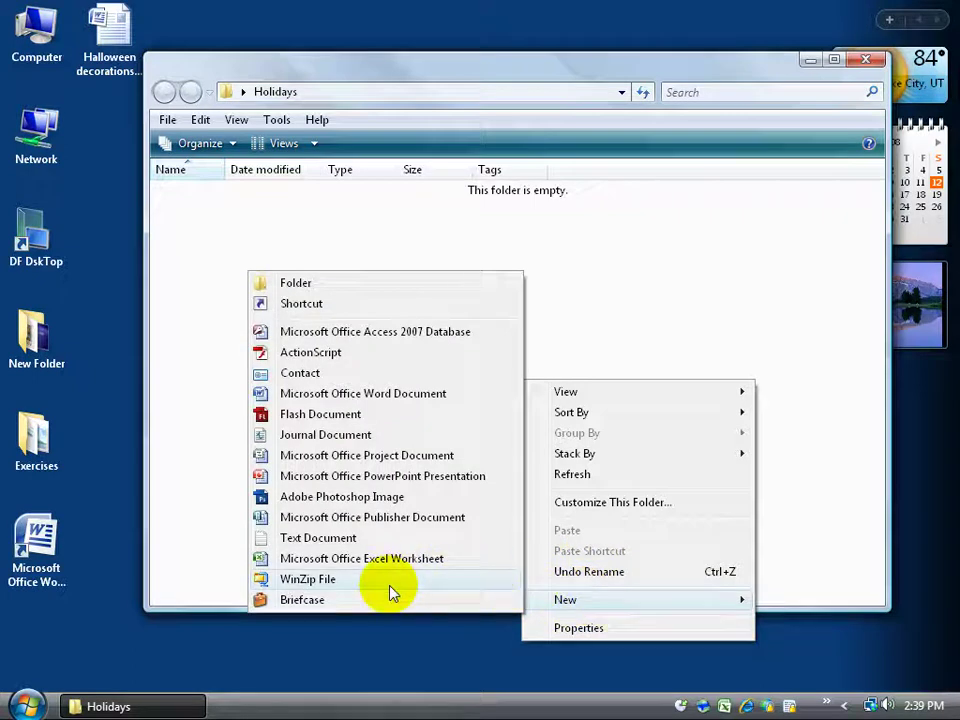
click(296, 284)
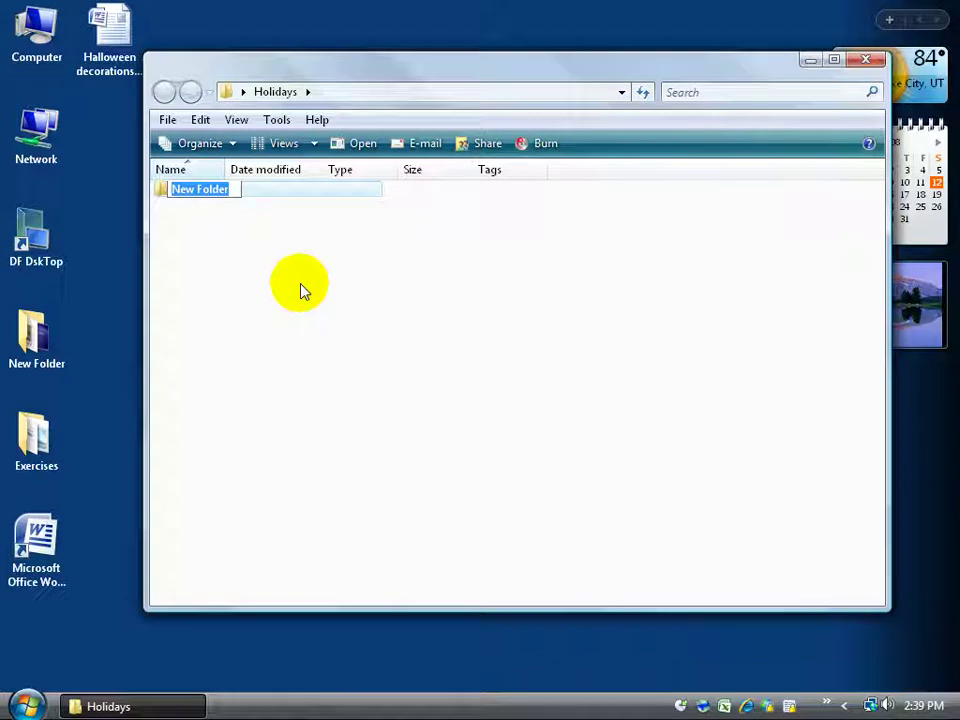
text(Halloween)
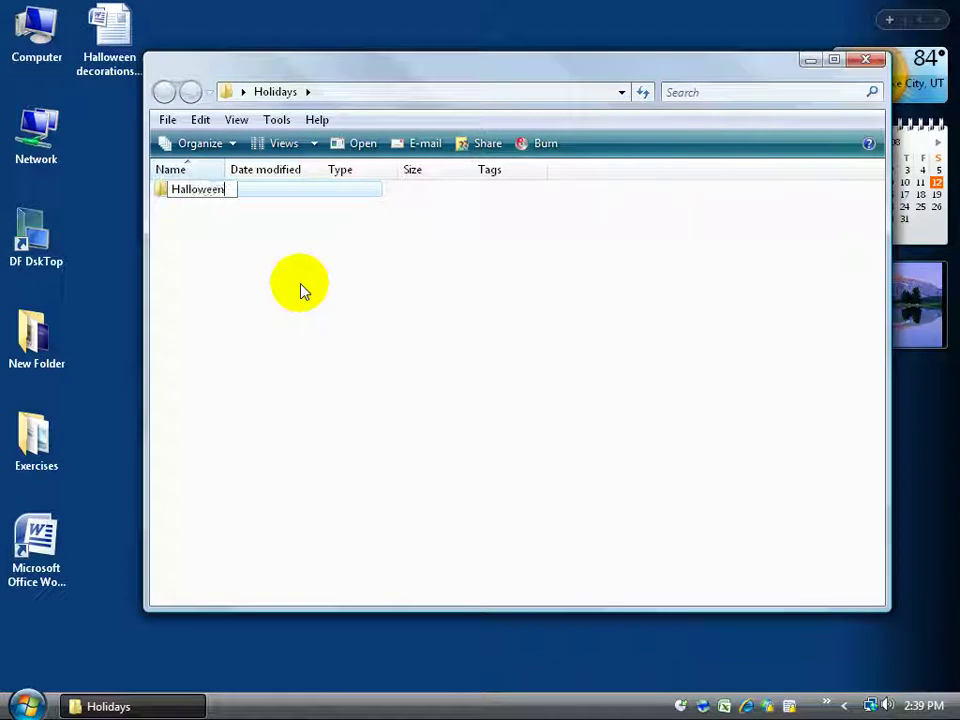
key(Return)
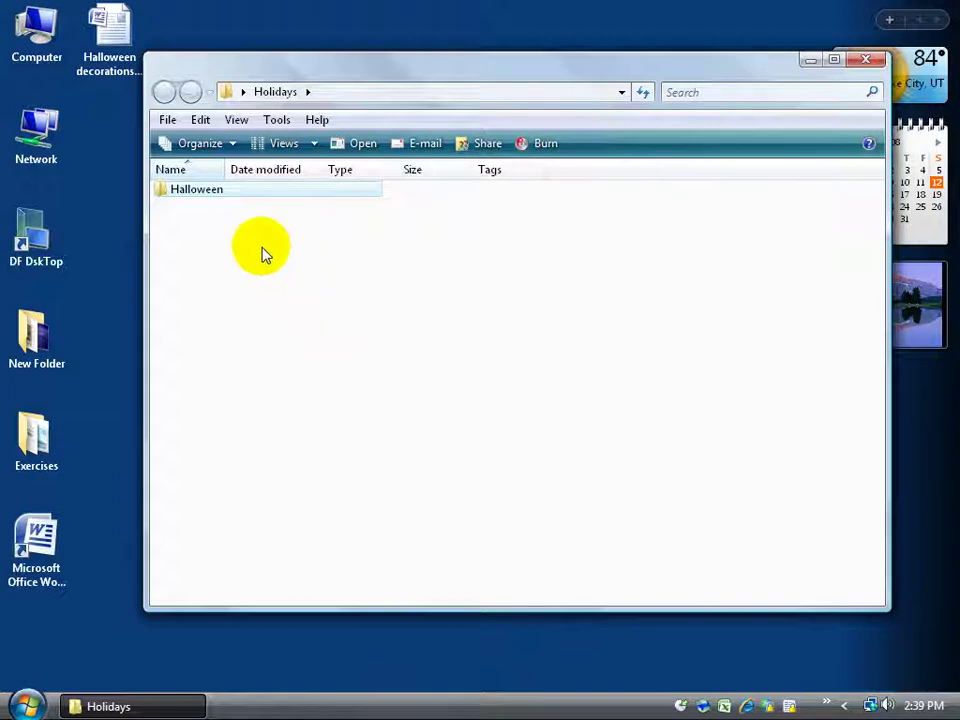
Check the Halloween folder's actions and start renaming it, leaving the name Halloween unchanged
right_click(214, 191)
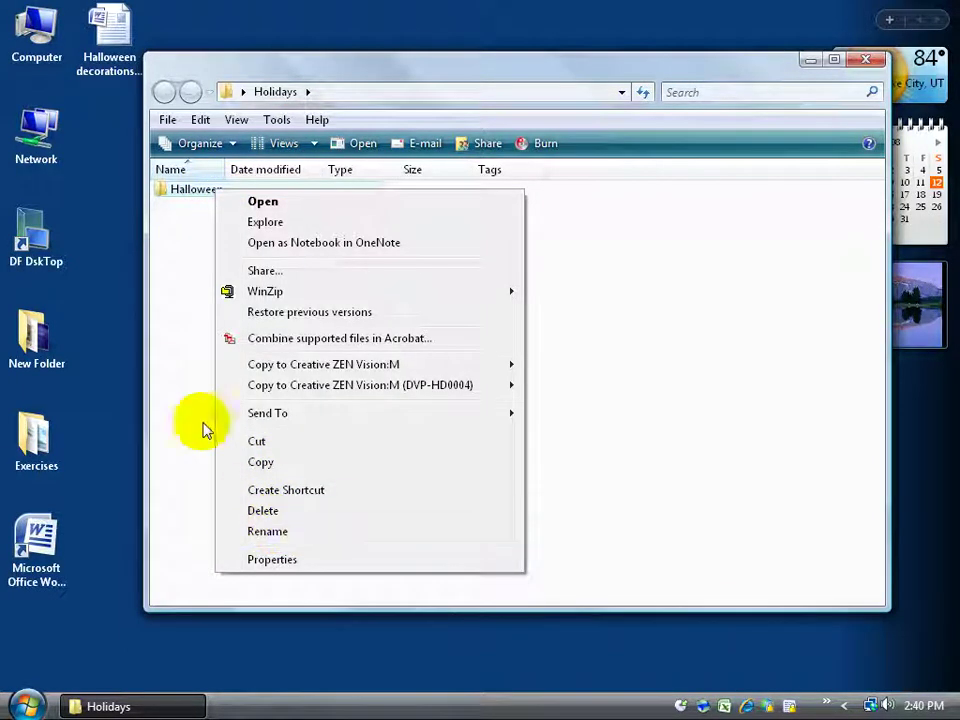
click(189, 264)
click(203, 191)
key(F2)
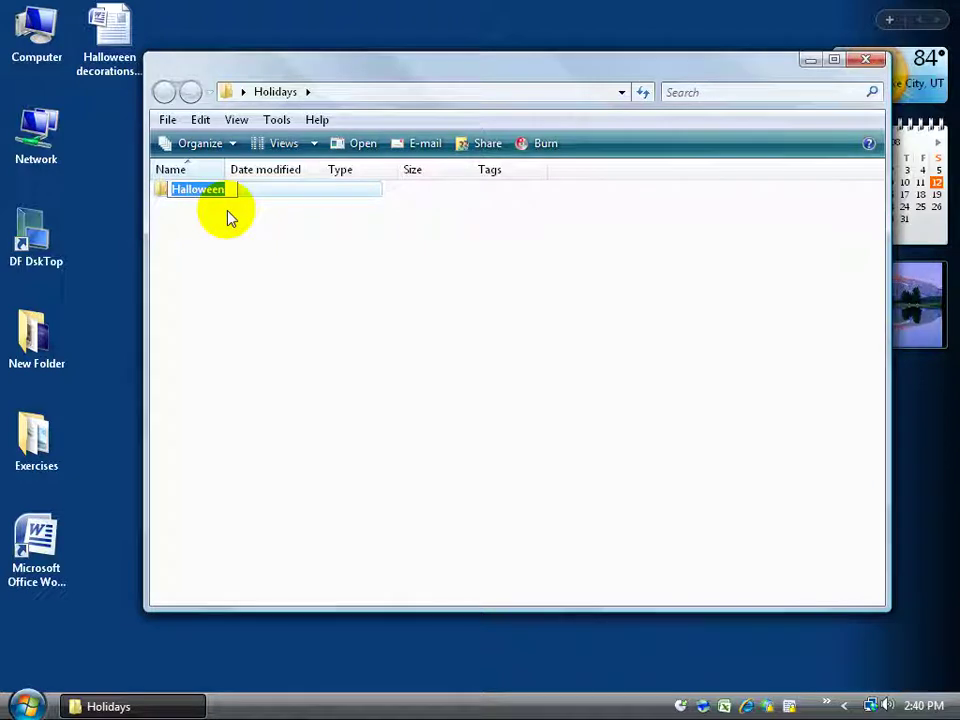
click(270, 232)
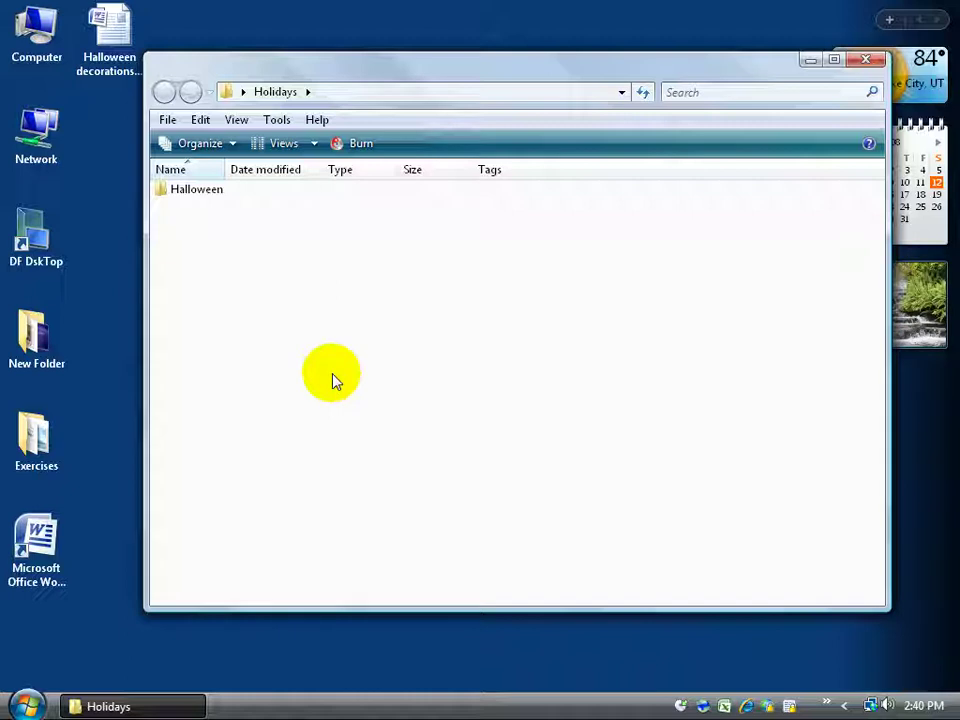
Look through the File > New submenu without choosing anything, then open the Organize options
click(168, 122)
mouse_move(181, 143)
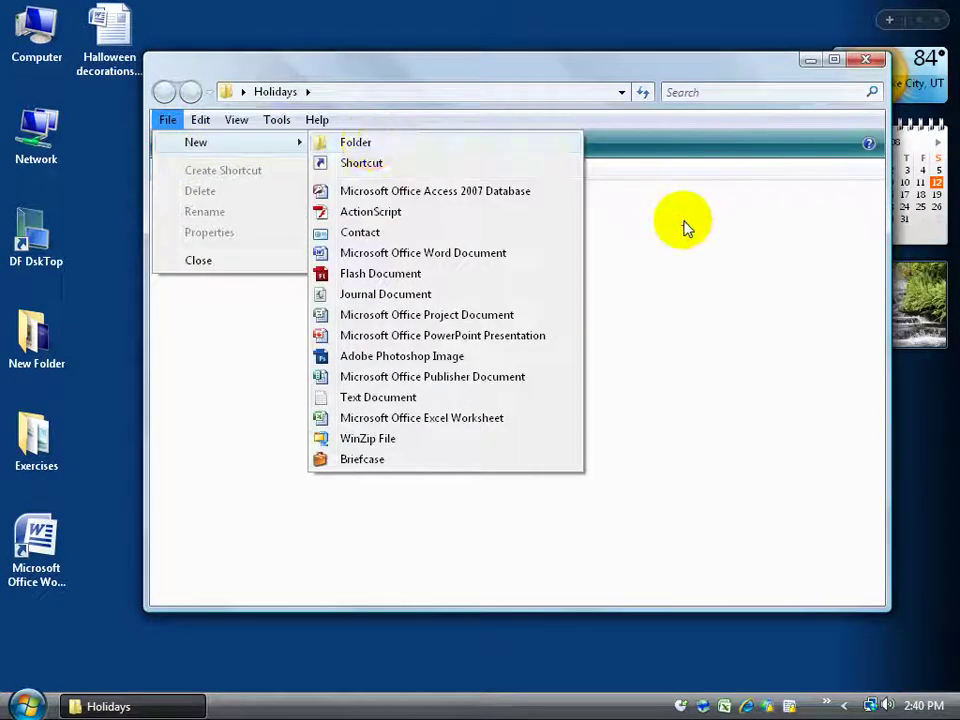
click(686, 228)
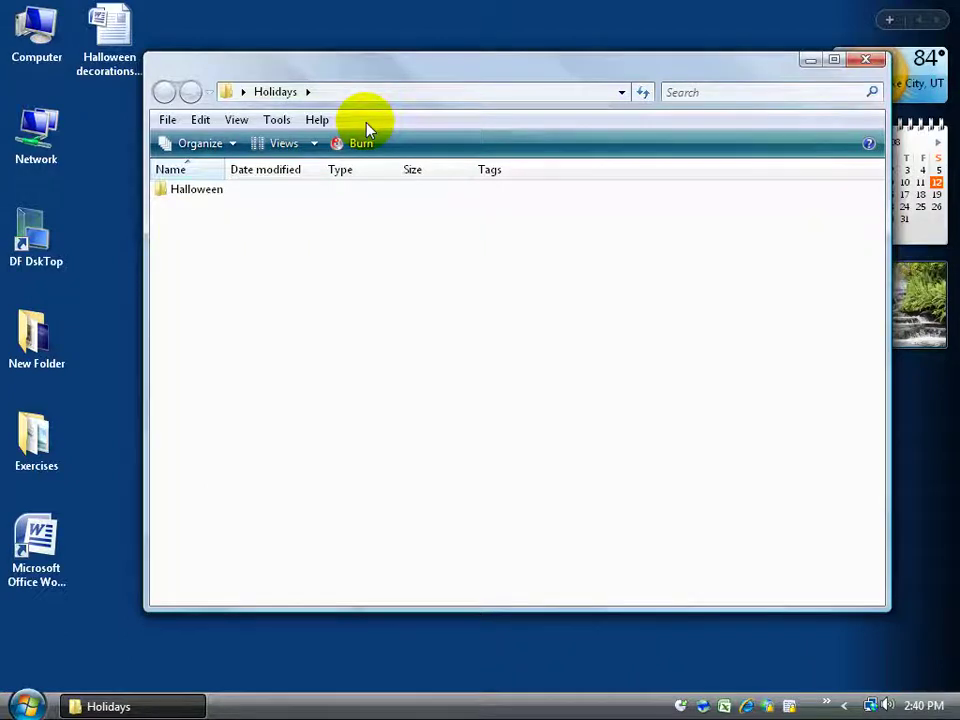
click(229, 146)
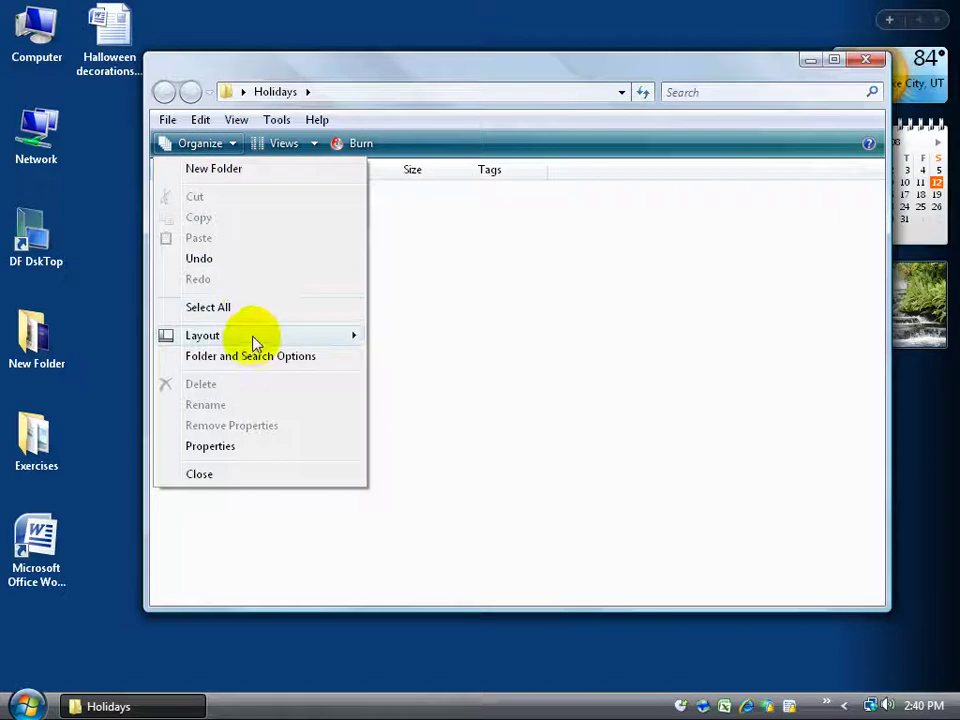
mouse_move(253, 337)
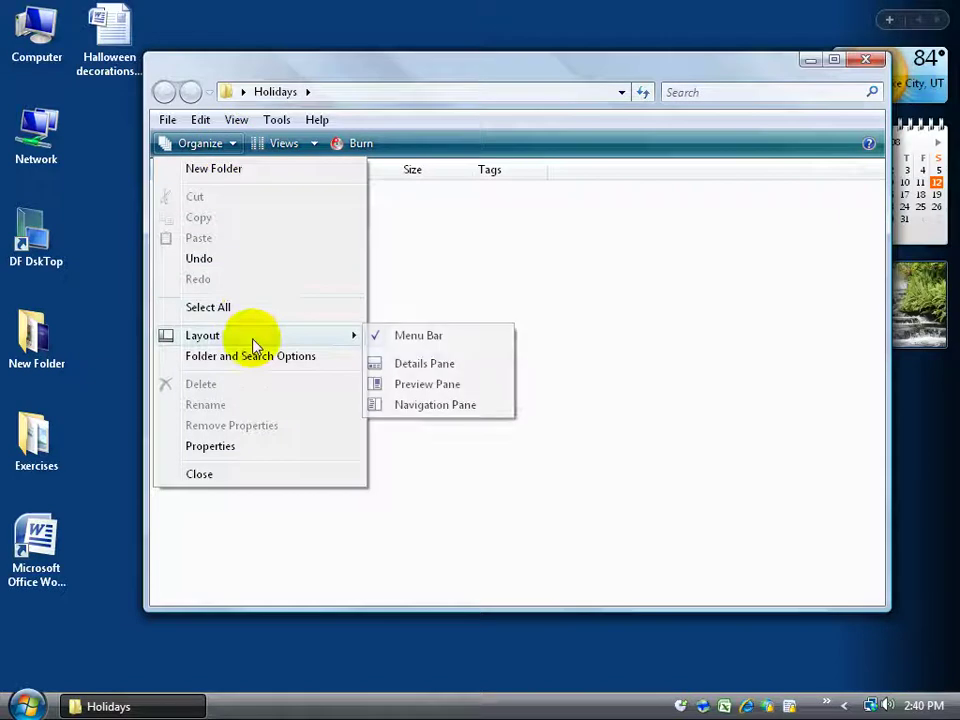
click(376, 337)
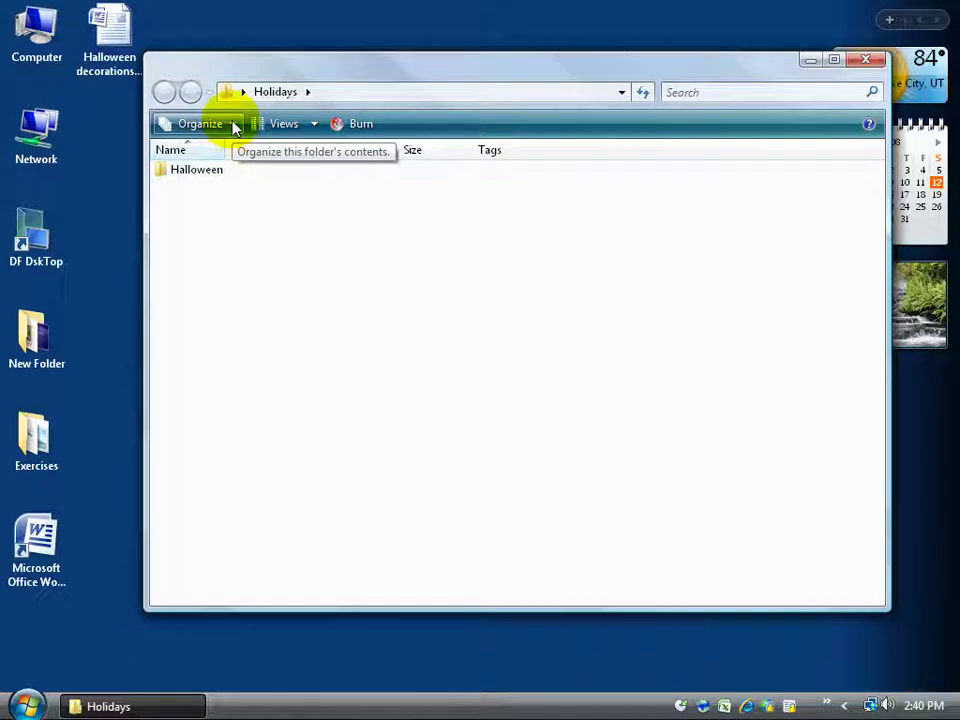
click(232, 127)
mouse_move(302, 322)
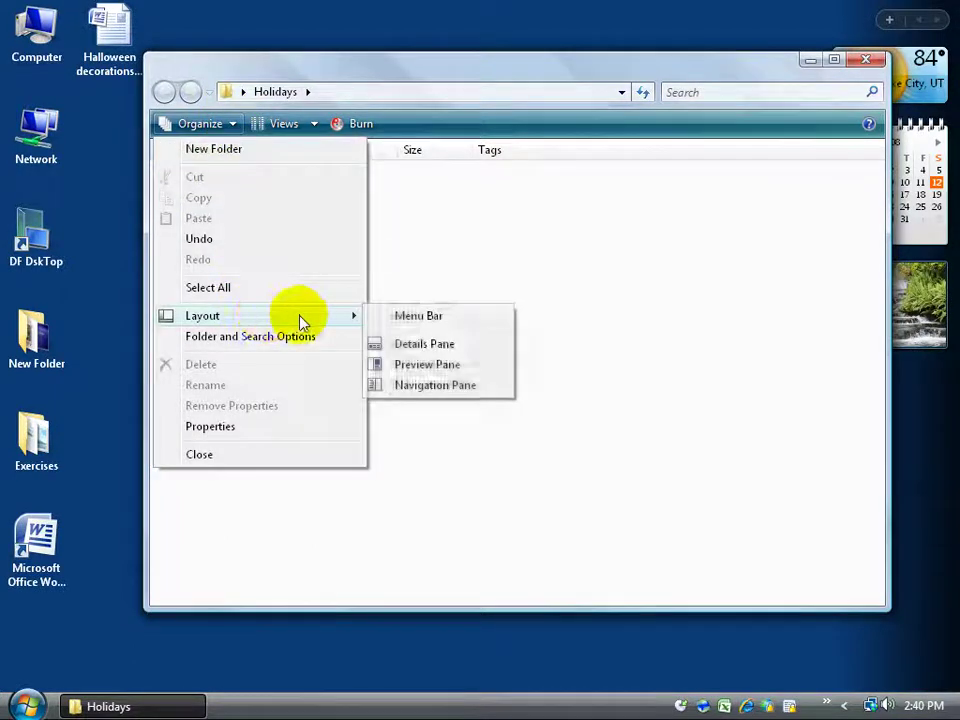
click(415, 318)
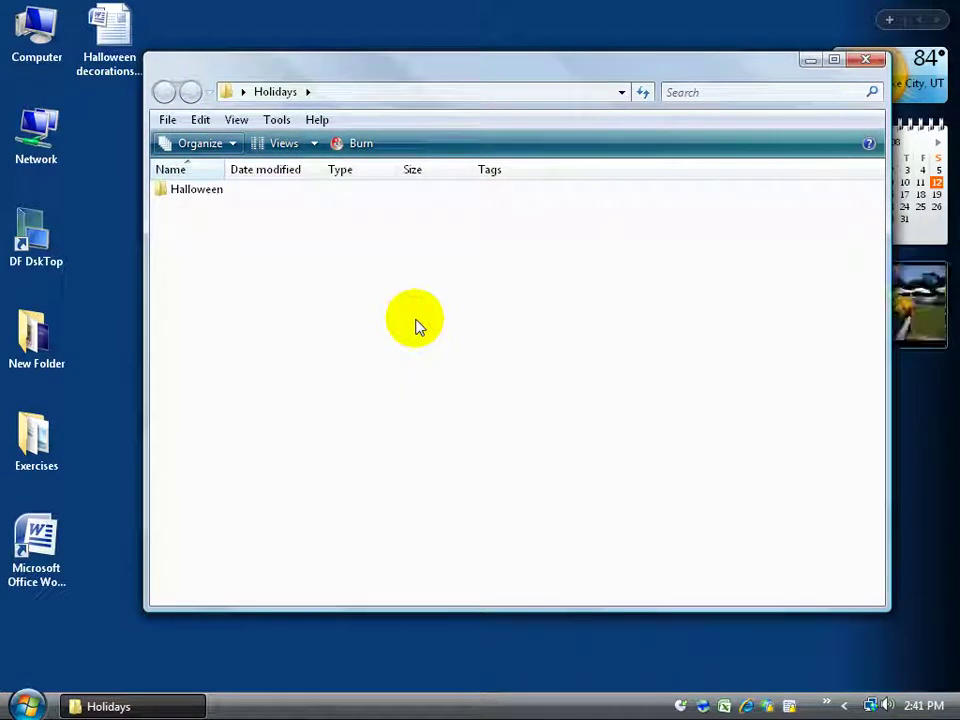
click(176, 195)
Duplicate the Halloween folder inside Holidays by copying and pasting it
right_click(174, 196)
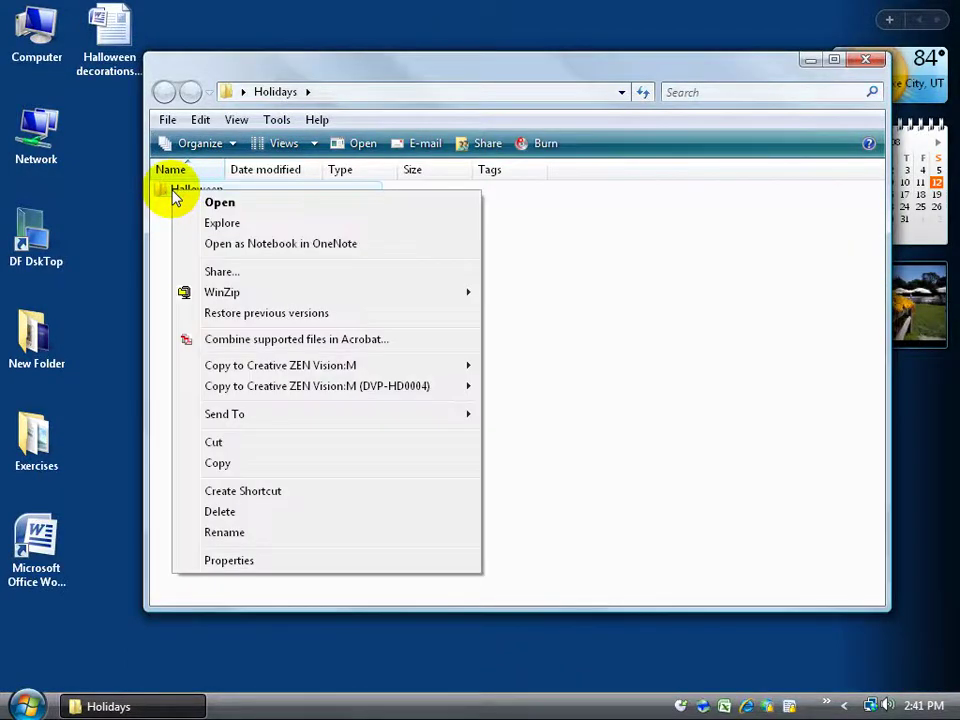
click(222, 466)
click(538, 339)
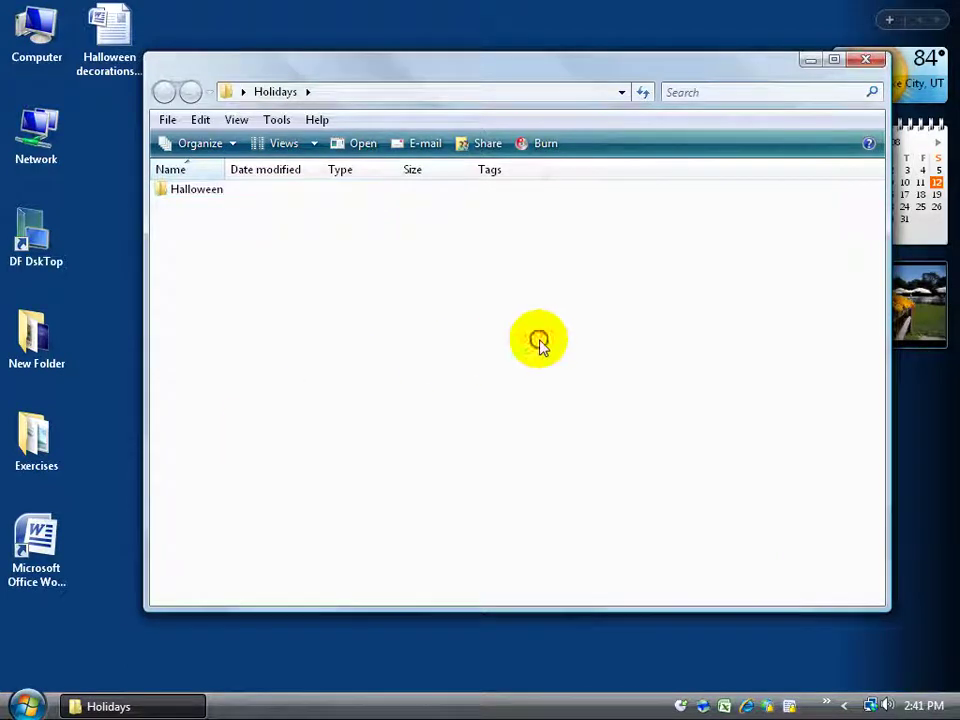
right_click(270, 299)
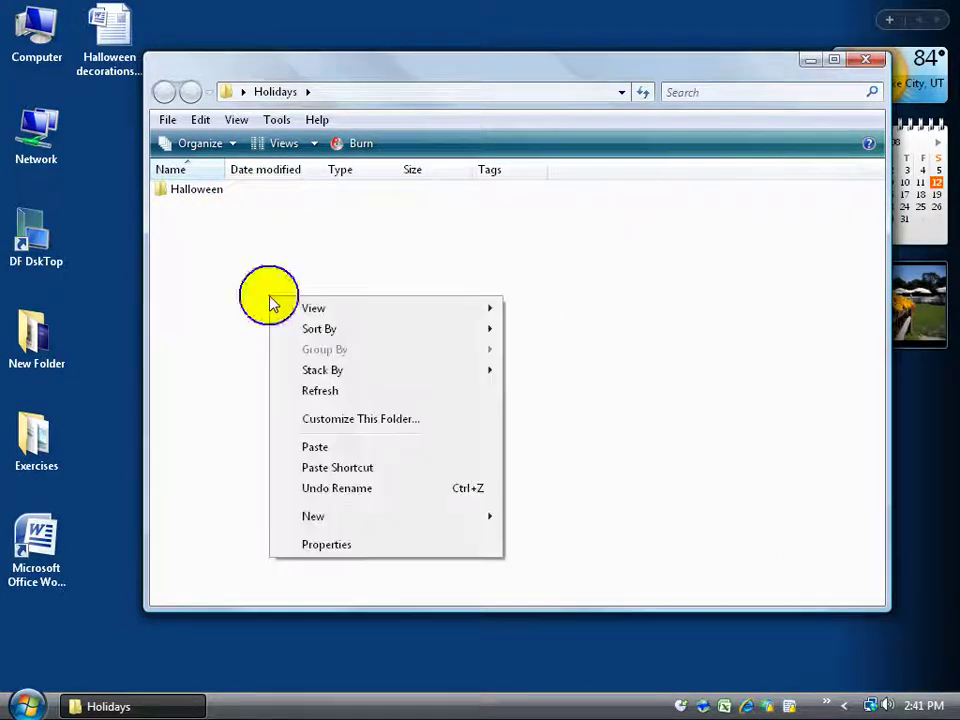
click(336, 450)
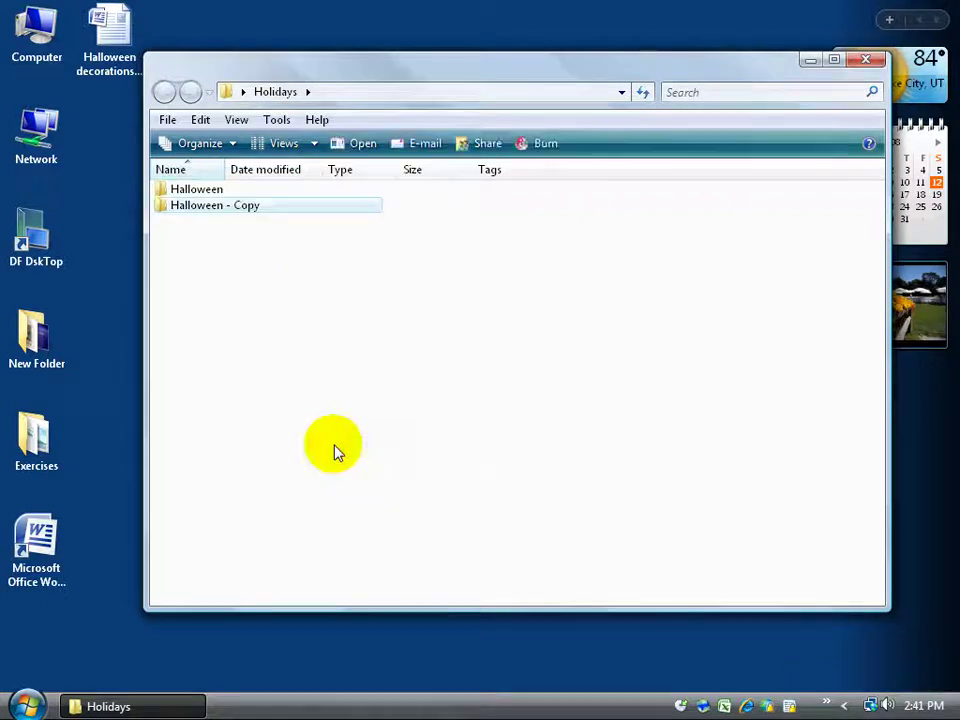
Rename the Halloween - Copy folder to Christmas
right_click(215, 207)
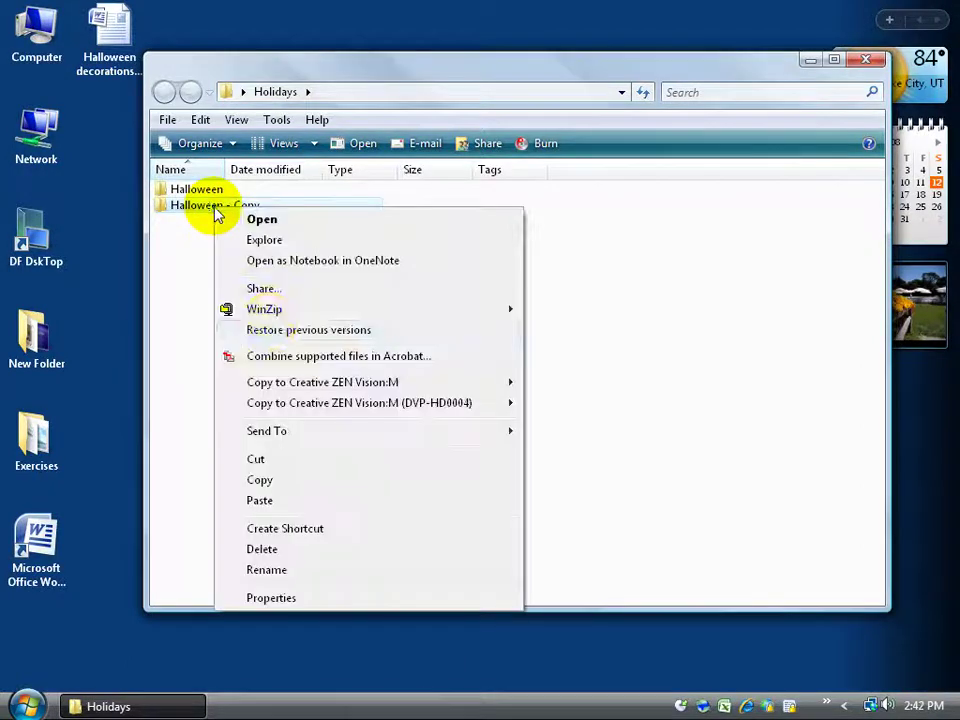
click(295, 569)
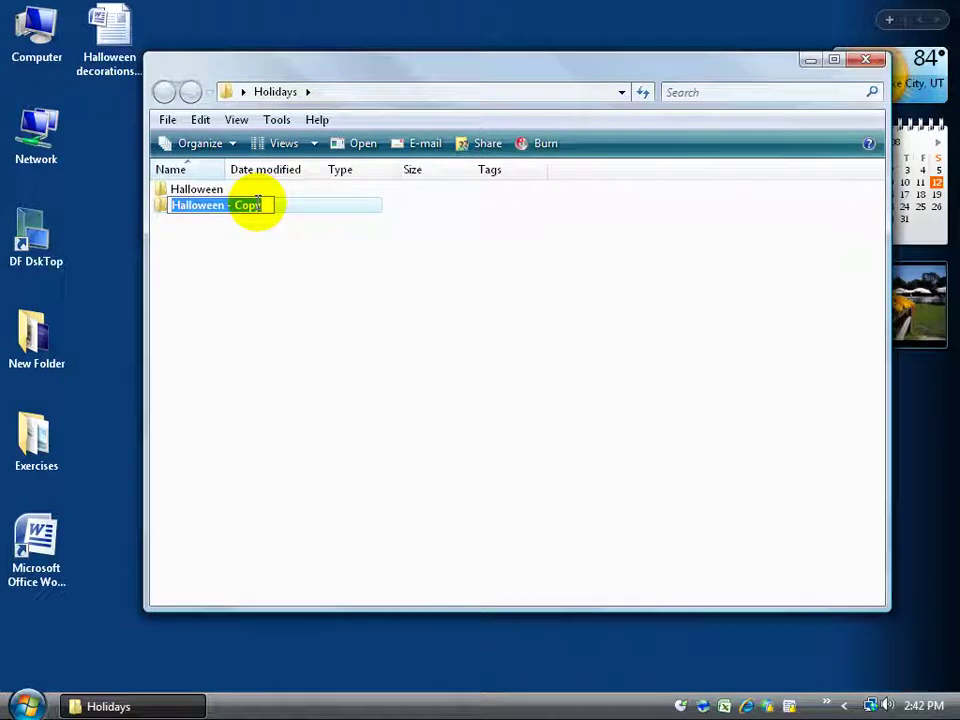
text(Christmas)
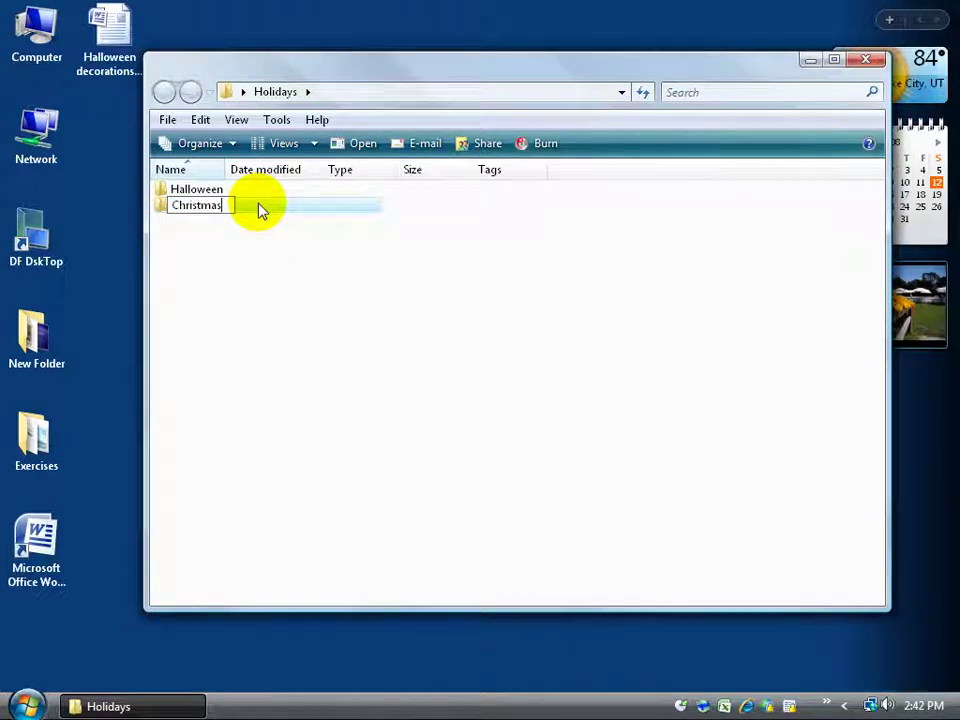
key(Return)
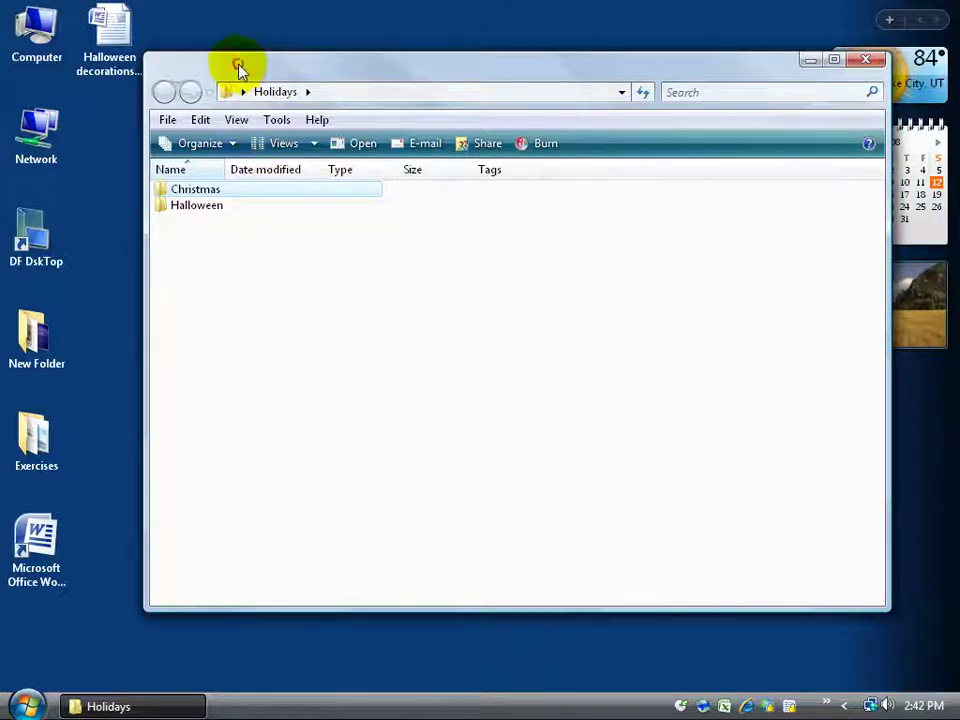
Open the Christmas folder and create a new subfolder named Nice in it
drag(238, 67, 253, 90)
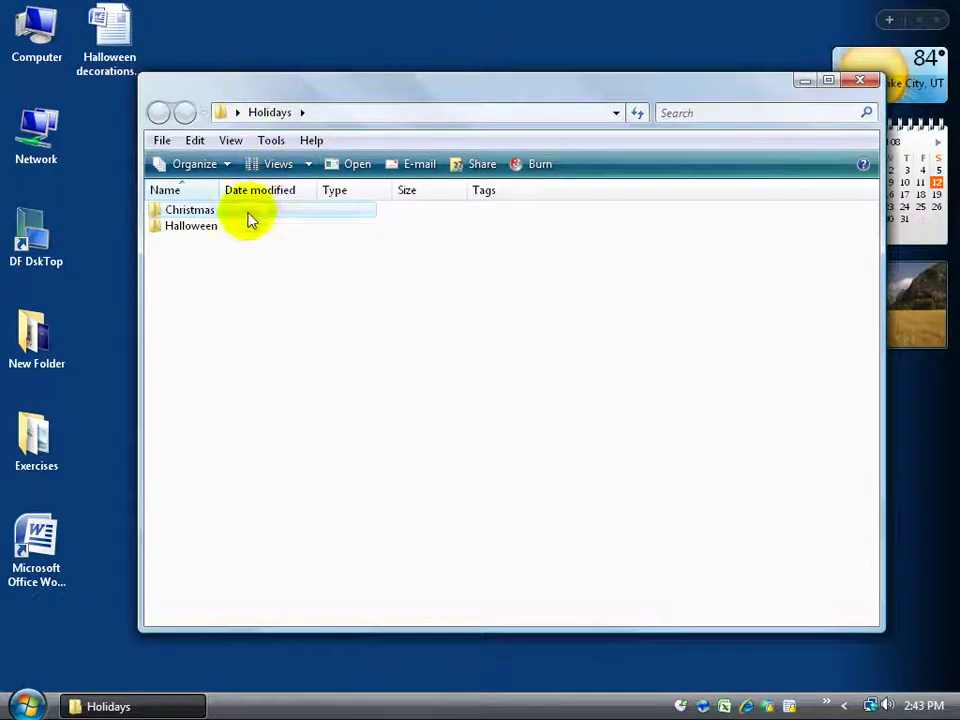
double_click(185, 213)
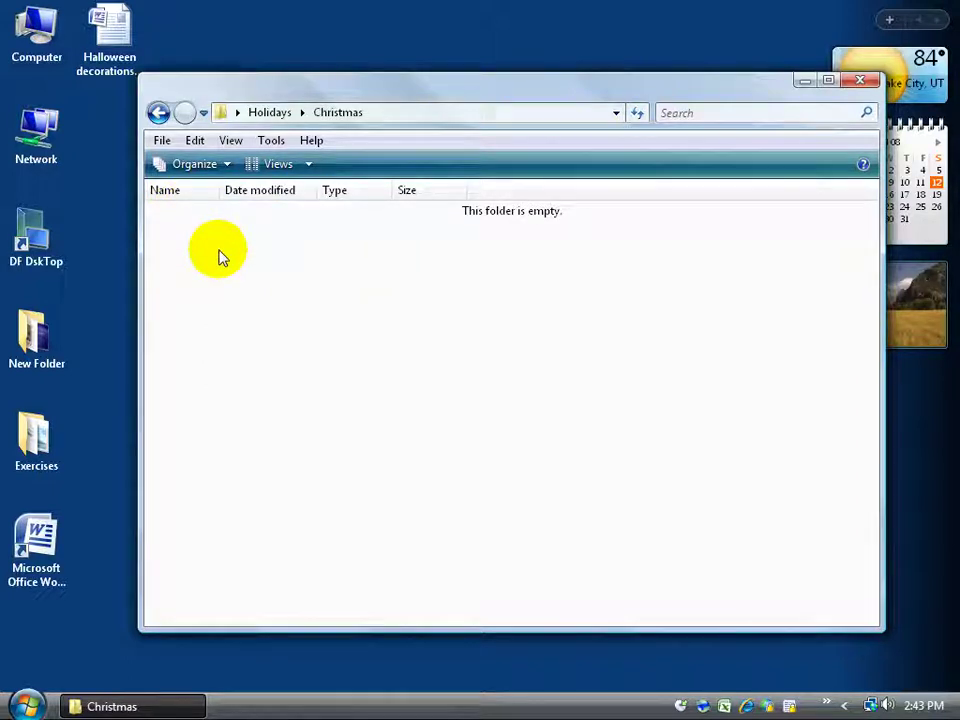
click(158, 142)
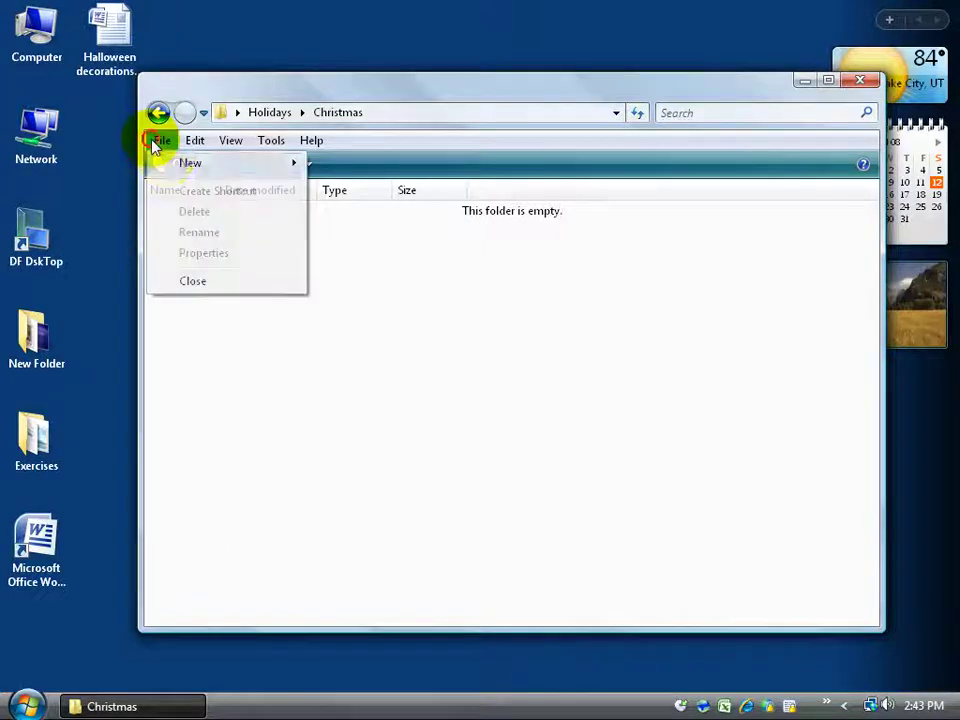
mouse_move(285, 166)
click(344, 168)
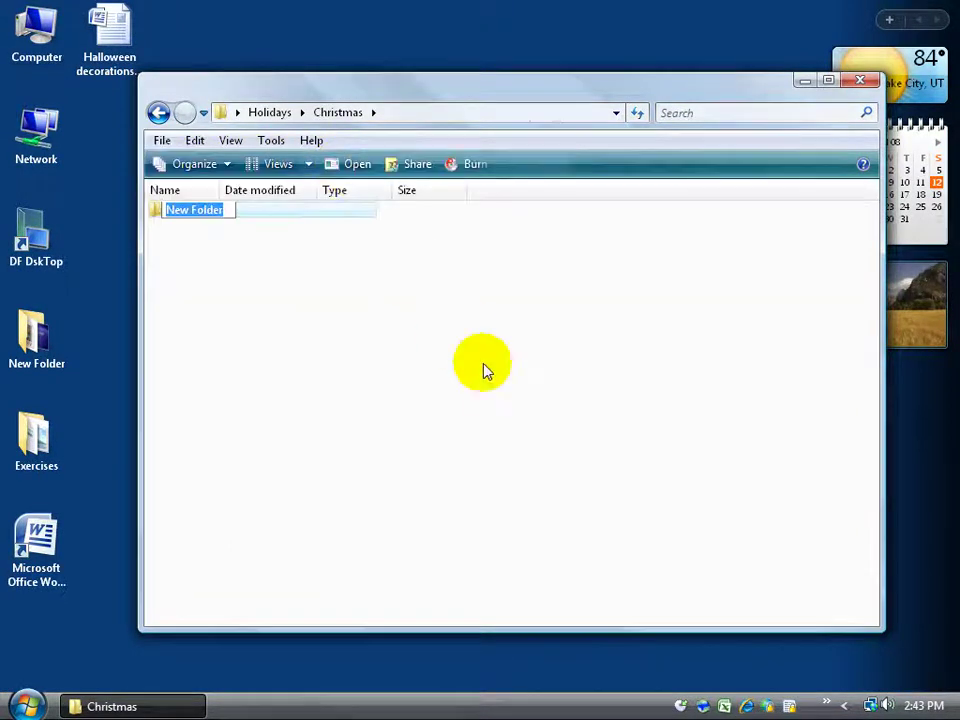
text(Nice)
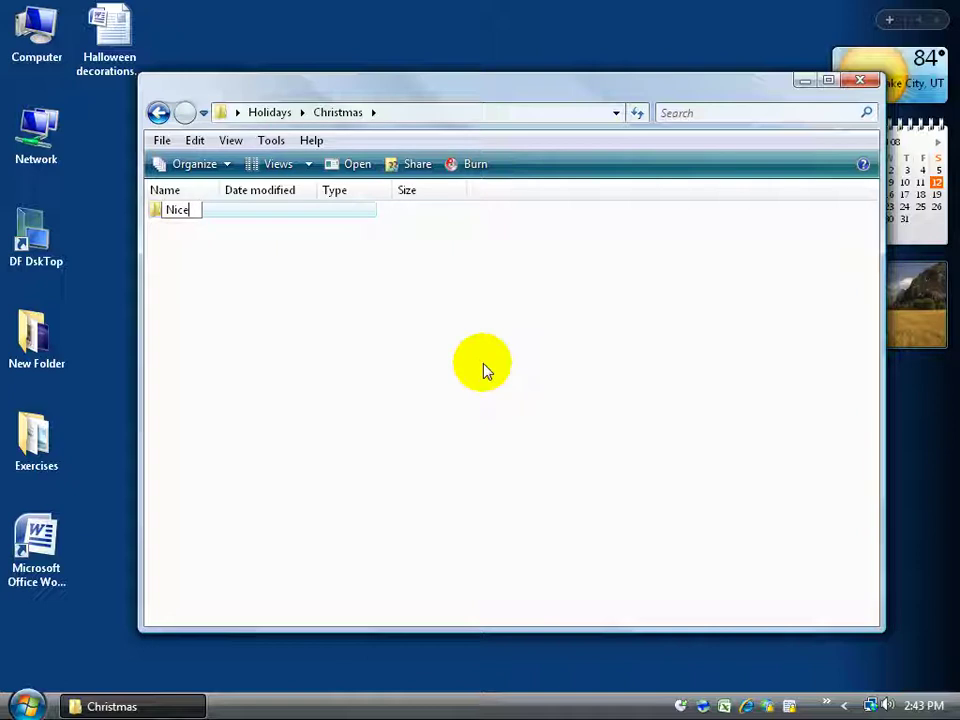
key(Return)
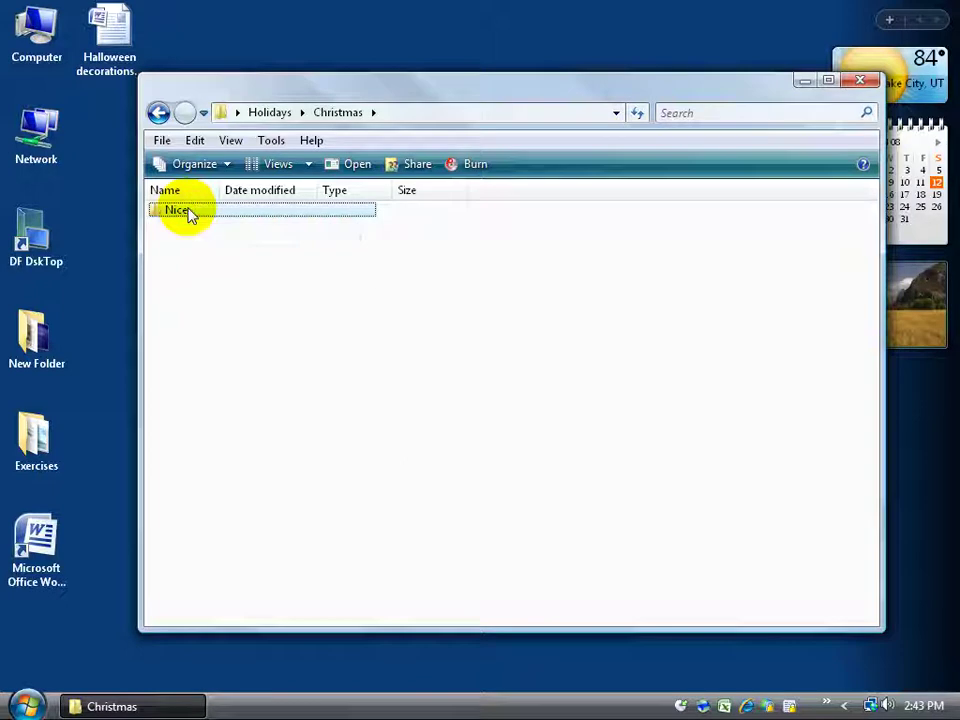
Ctrl-drag Nice to make a copy and rename that copy Naughty
drag(190, 213, 241, 293)
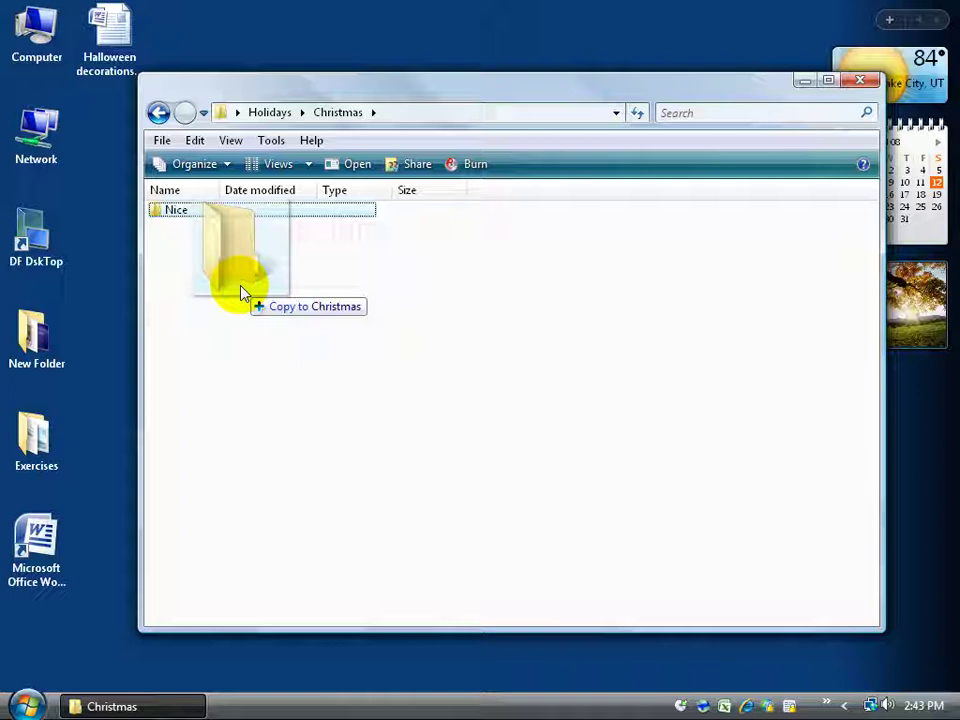
drag(241, 293, 241, 293)
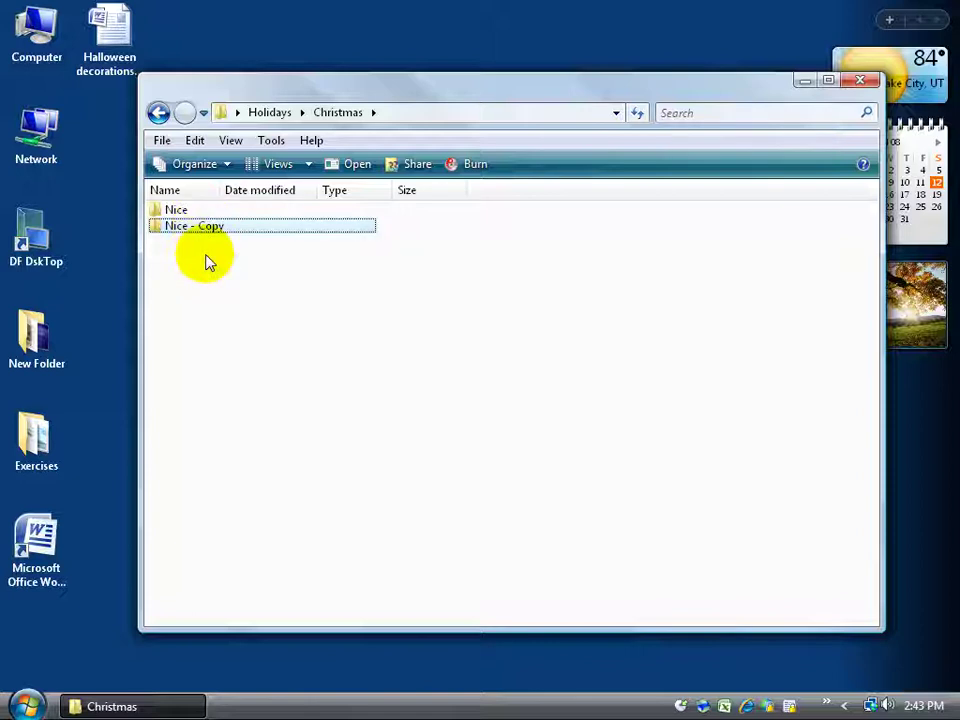
key(F2)
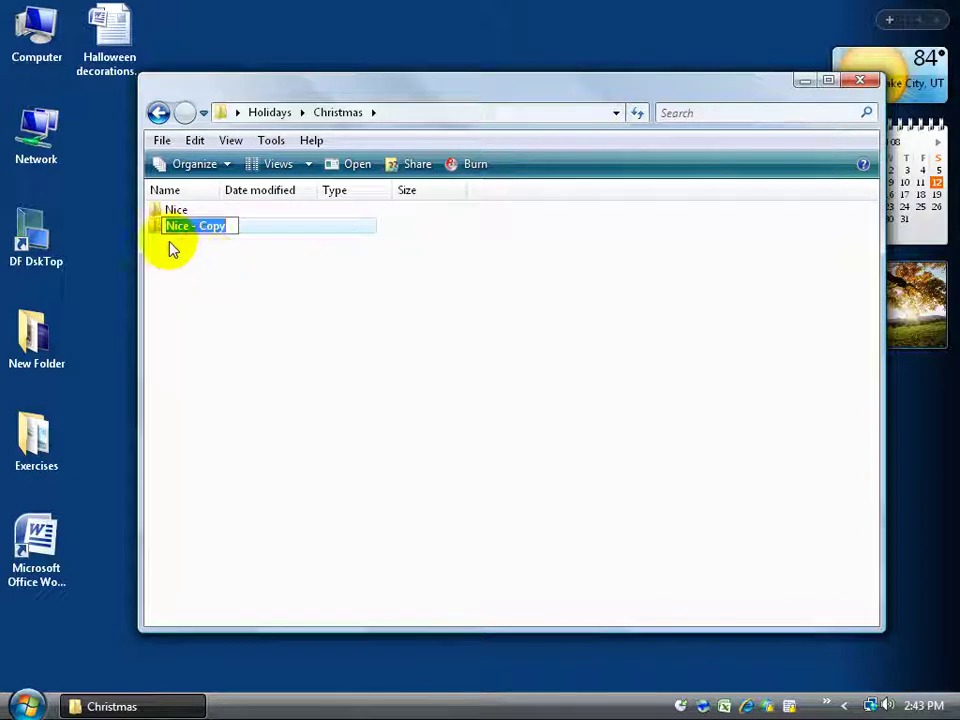
text(Naughty)
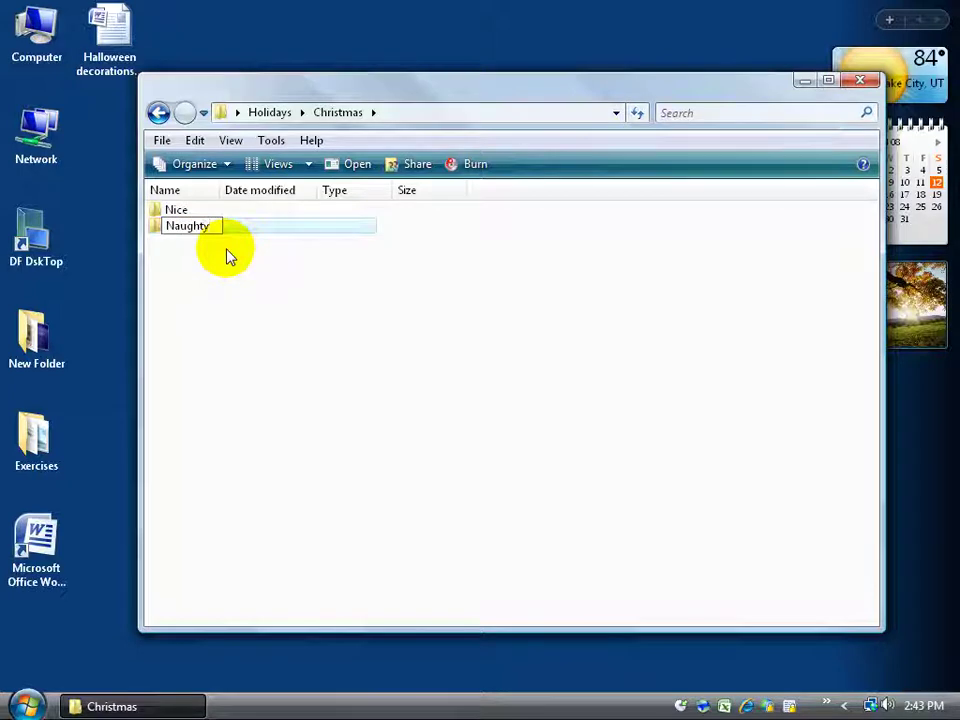
key(Return)
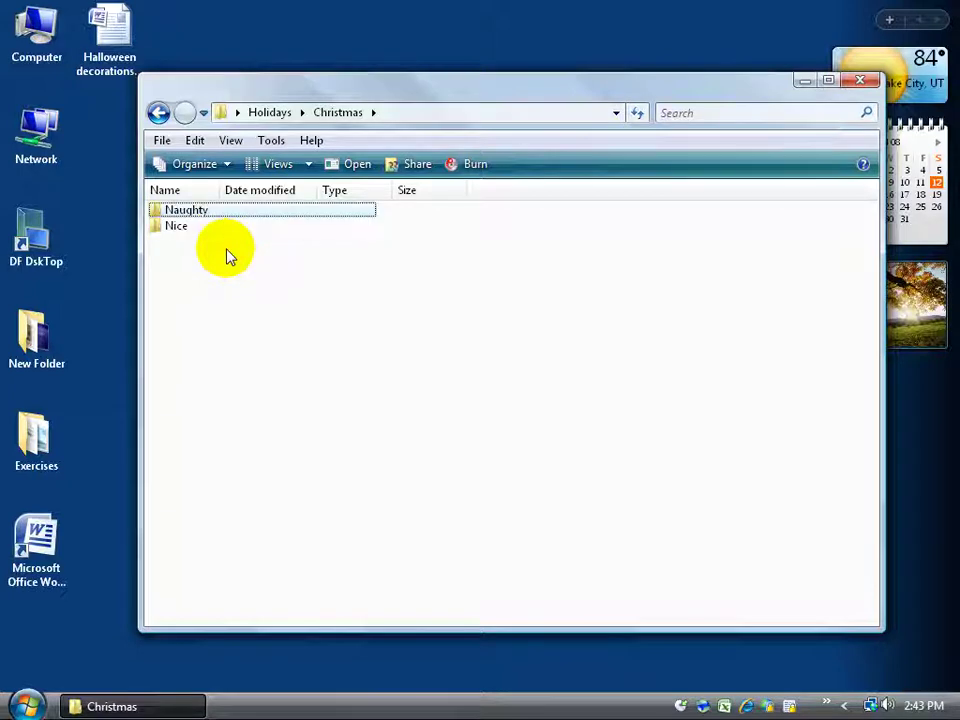
Close the Christmas window without creating anything else
right_click(263, 310)
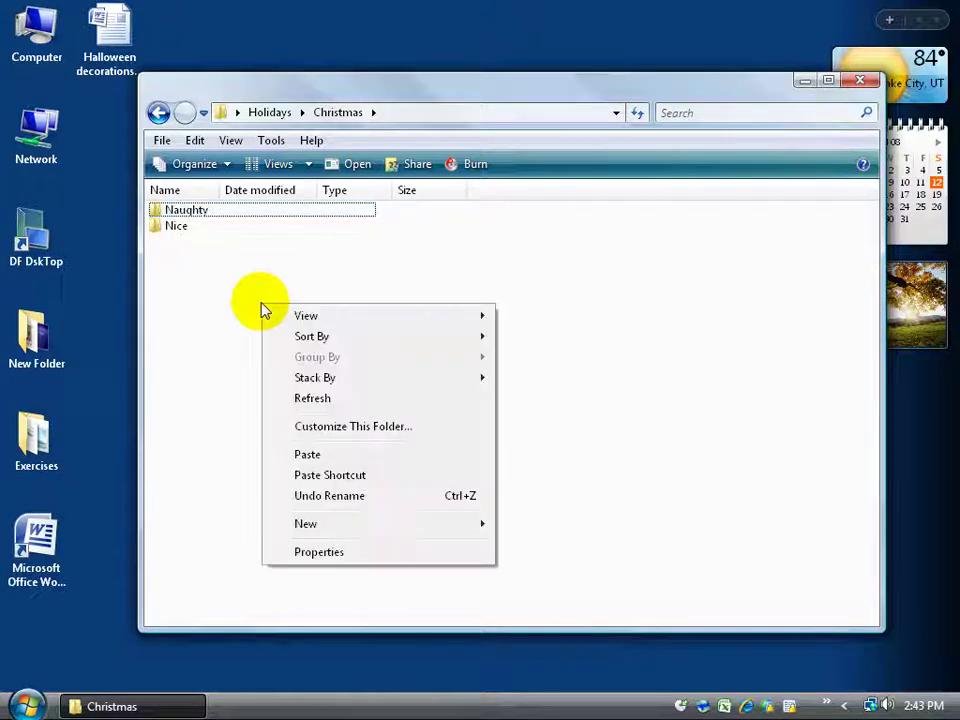
mouse_move(317, 526)
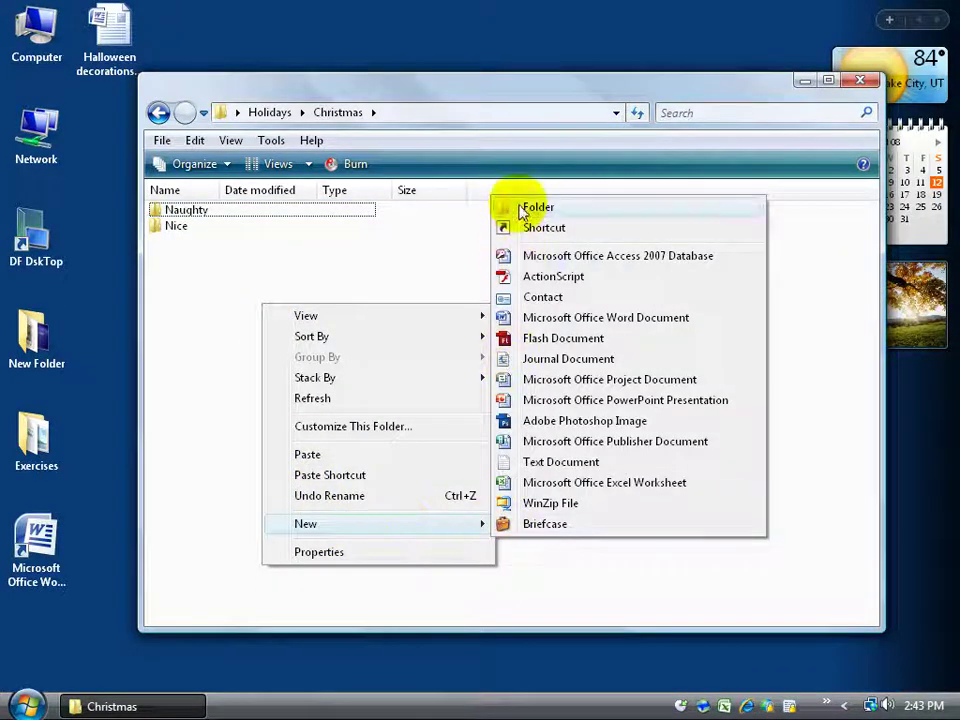
click(330, 270)
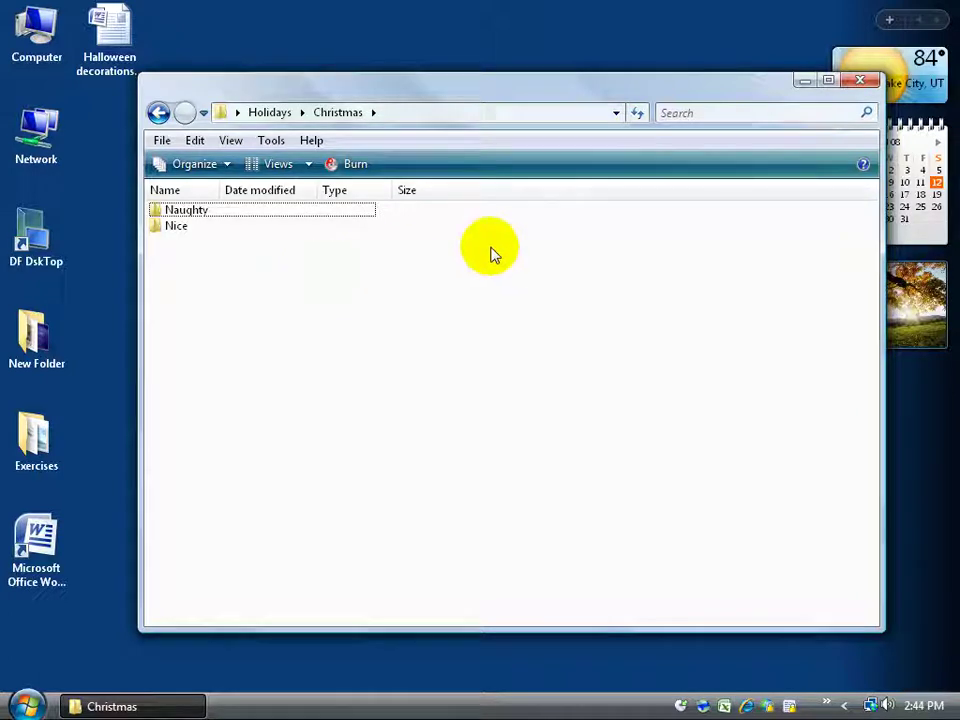
click(859, 80)
Reopen Holidays from the desktop, browse the breadcrumbs, and open its Christmas folder
click(417, 452)
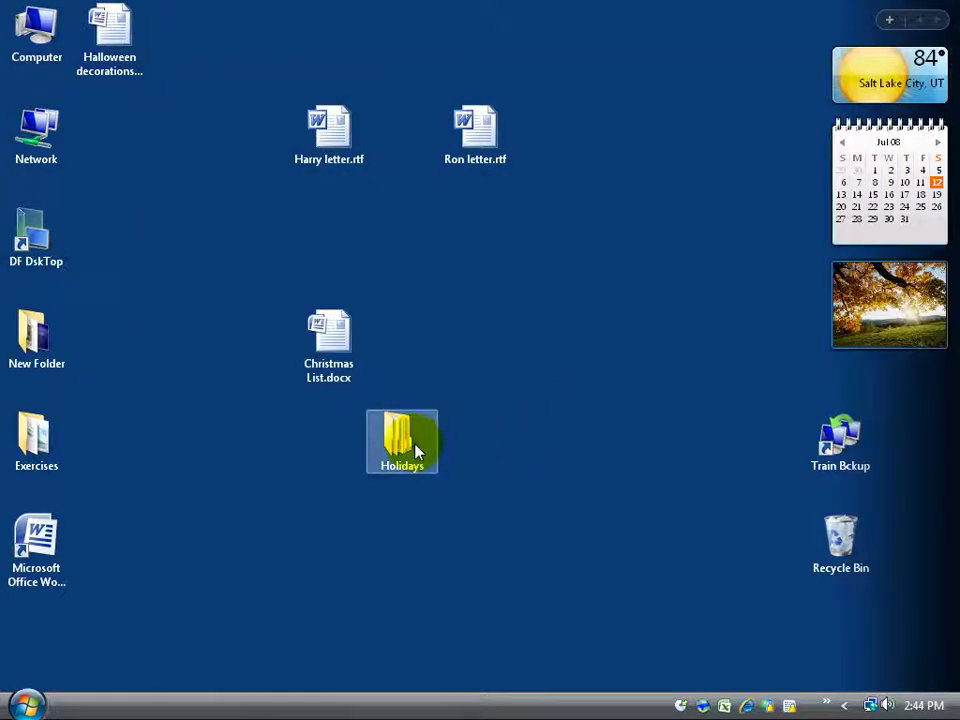
double_click(410, 448)
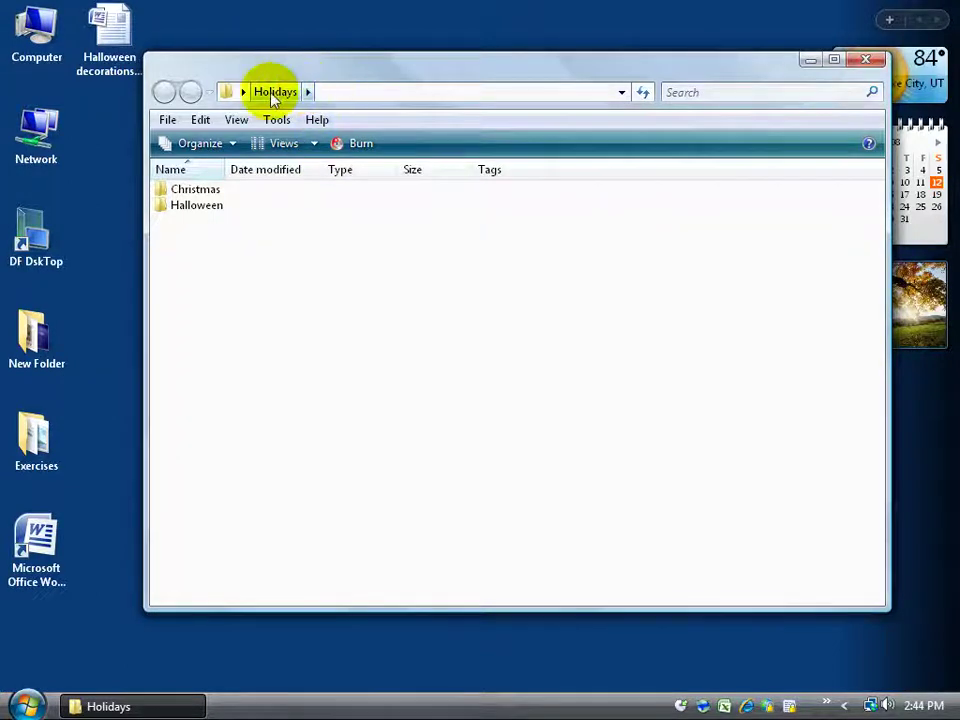
click(308, 92)
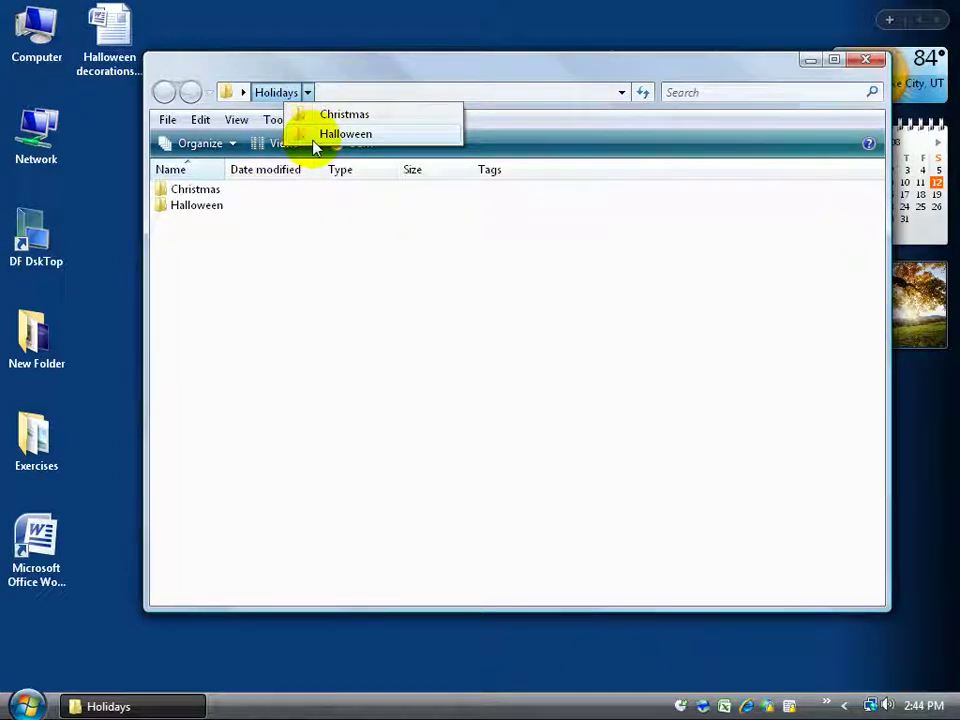
click(318, 115)
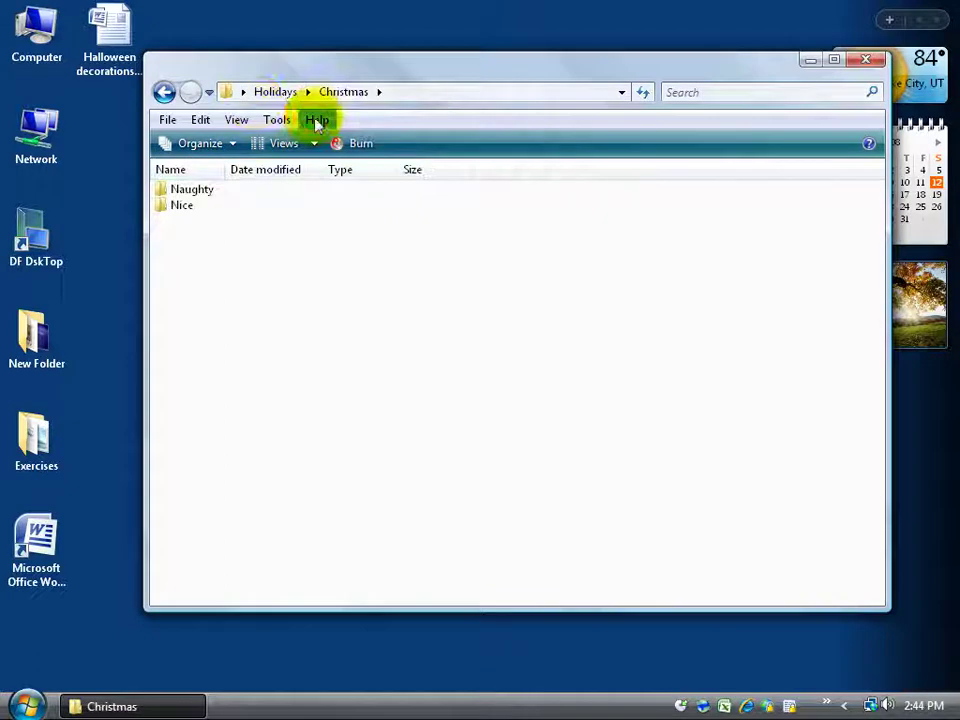
click(379, 92)
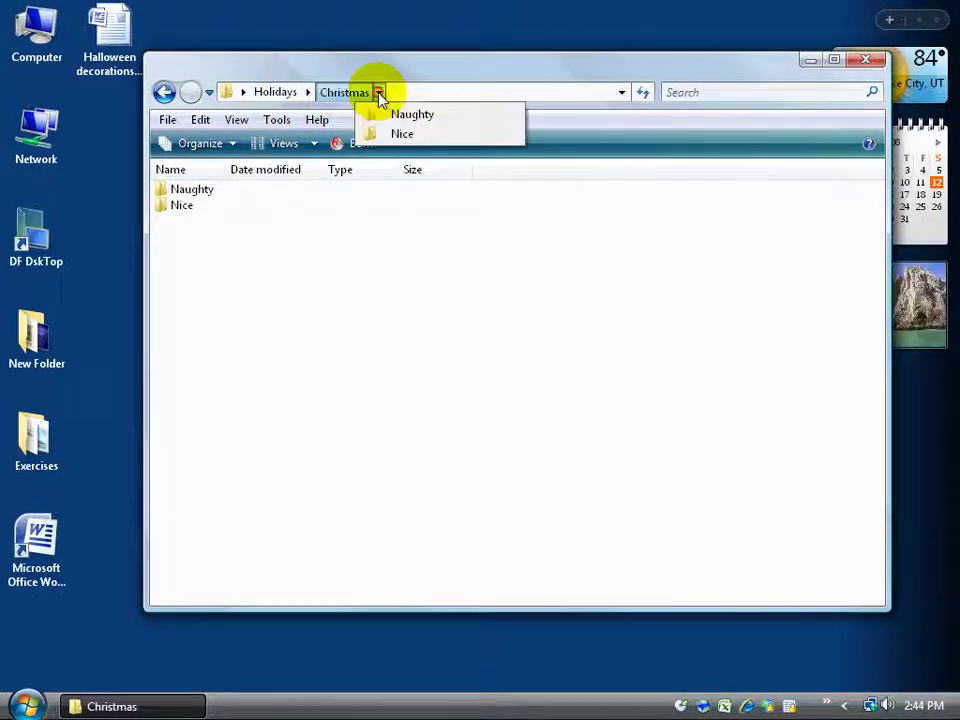
click(364, 71)
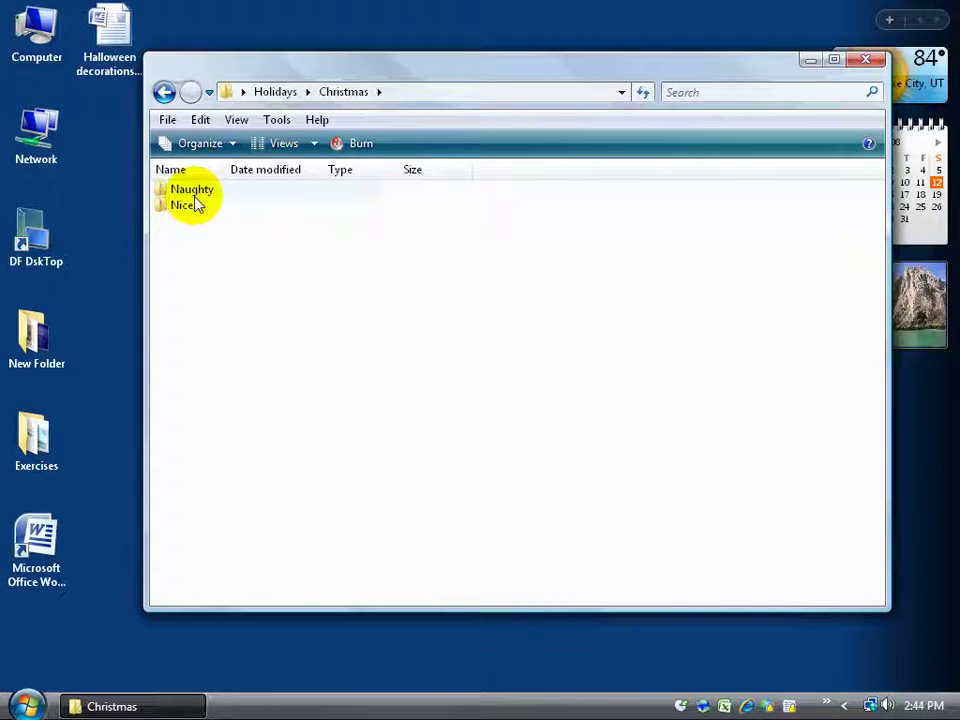
click(278, 95)
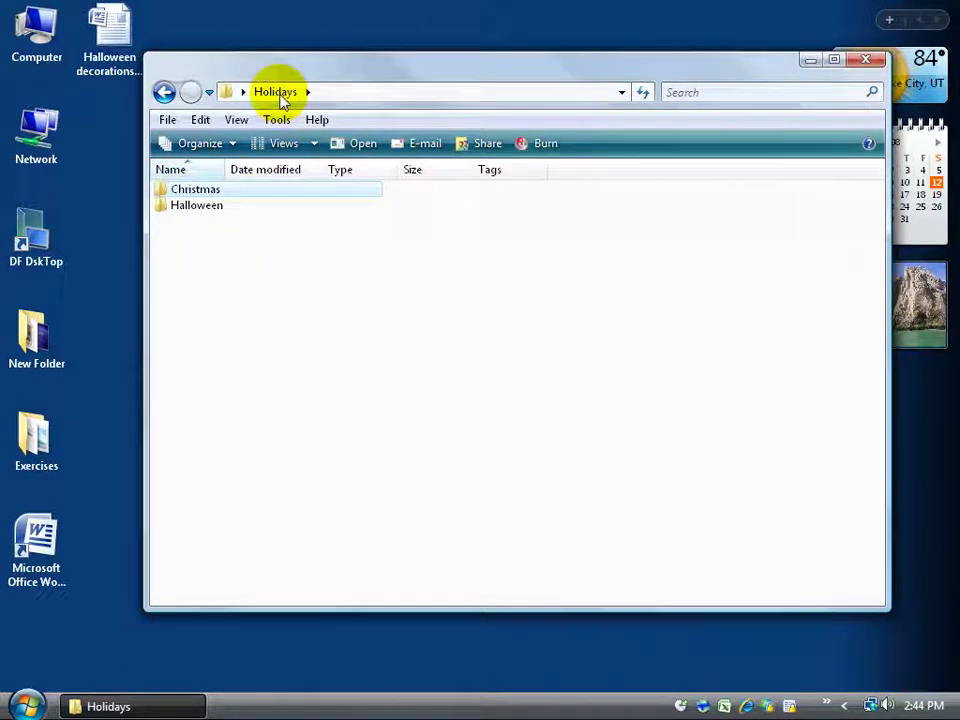
double_click(215, 191)
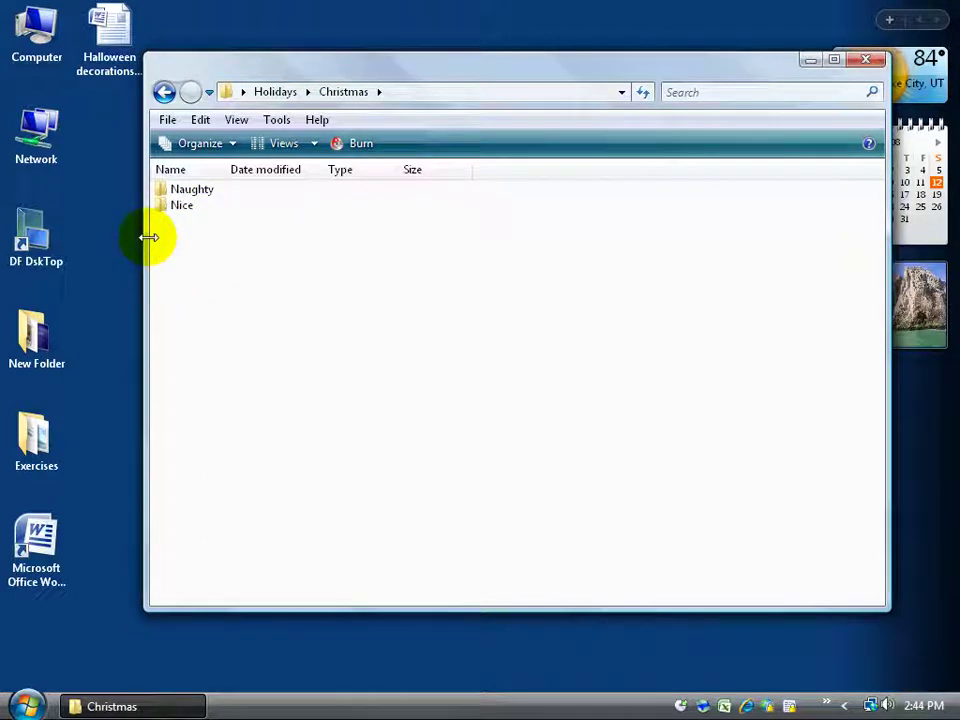
Narrow the window, then drag Harry letter.rtf onto Naughty and Ron letter.rtf onto Nice
drag(147, 237, 546, 253)
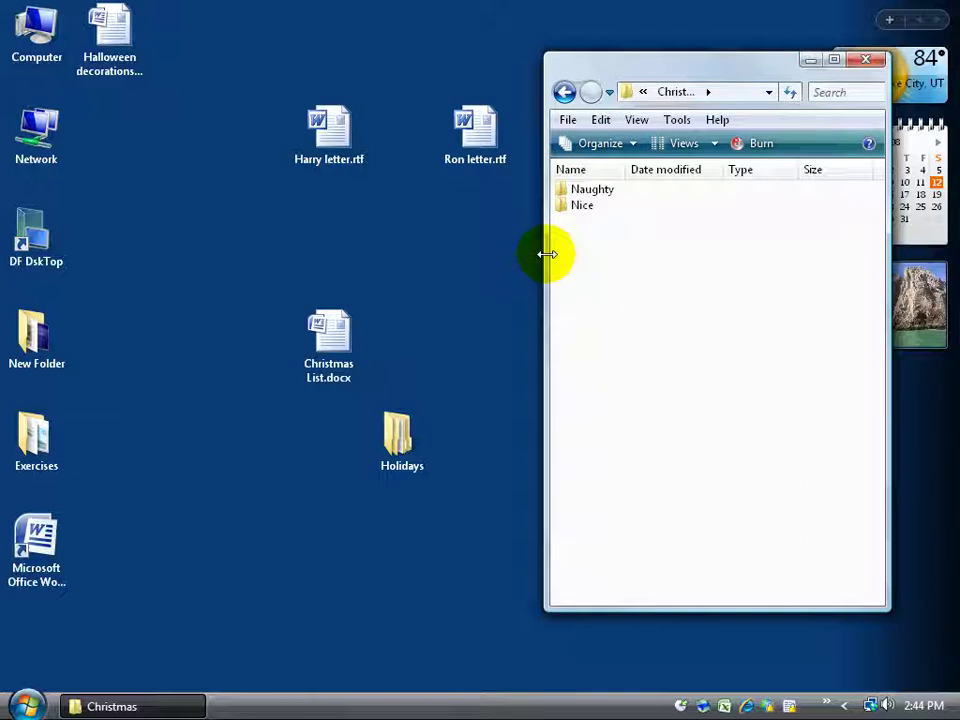
drag(328, 129, 668, 195)
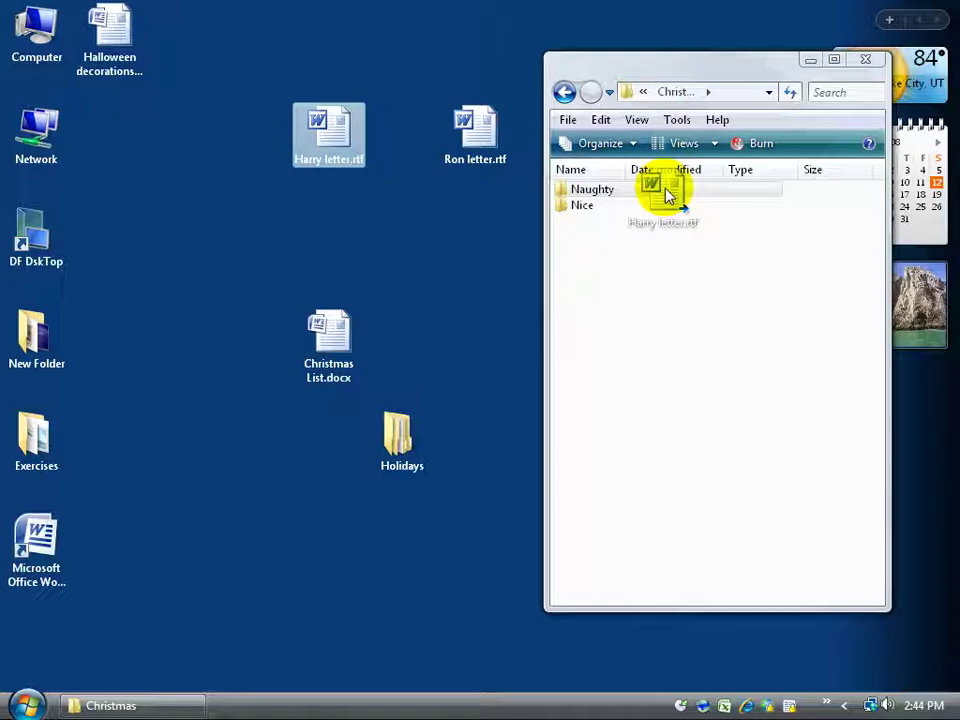
drag(668, 195, 641, 193)
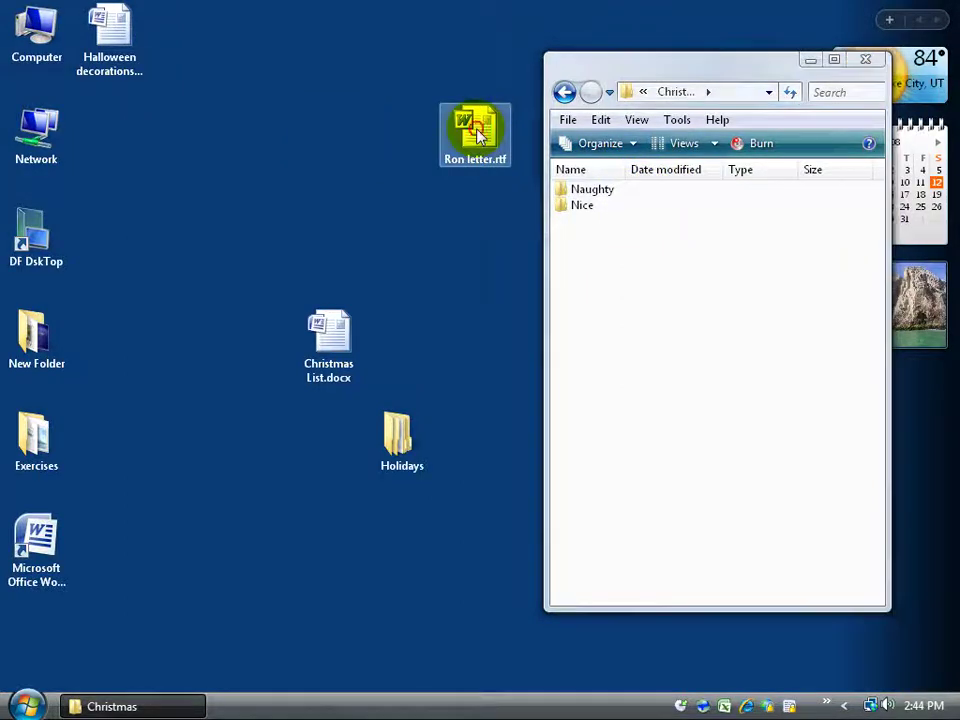
drag(481, 140, 630, 208)
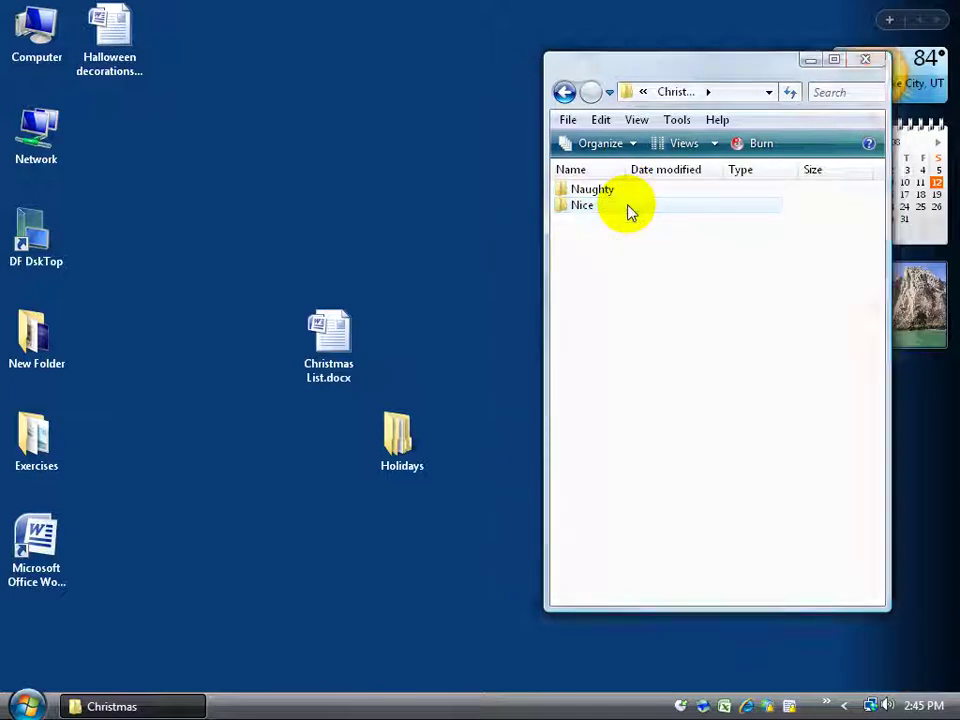
Open Nice to check its contents, then go back up to Holidays
double_click(585, 207)
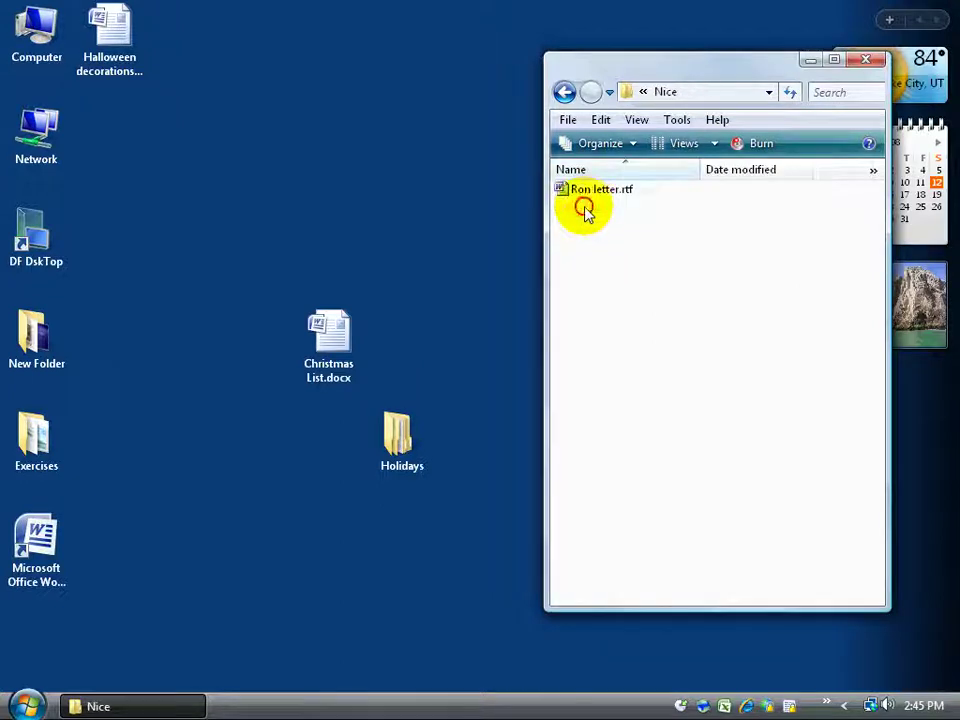
click(564, 92)
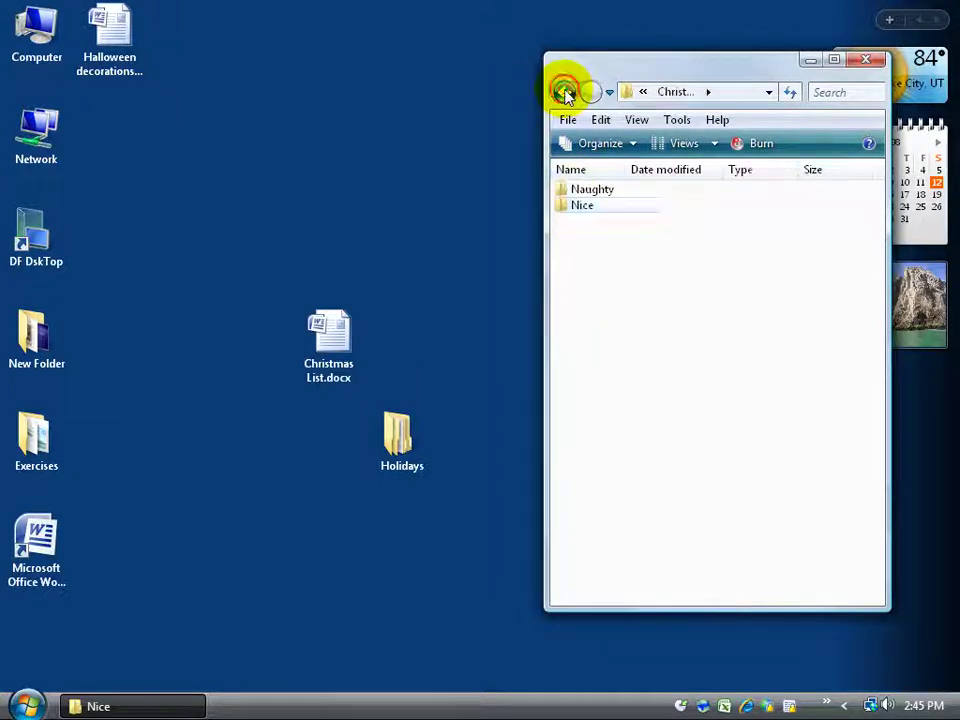
click(600, 212)
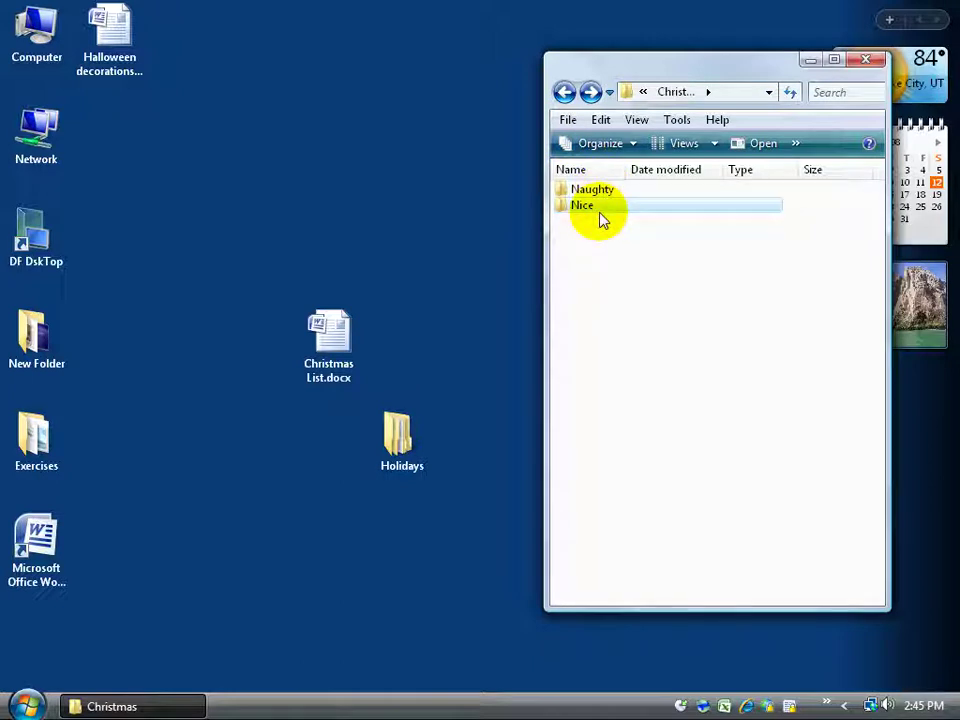
click(564, 92)
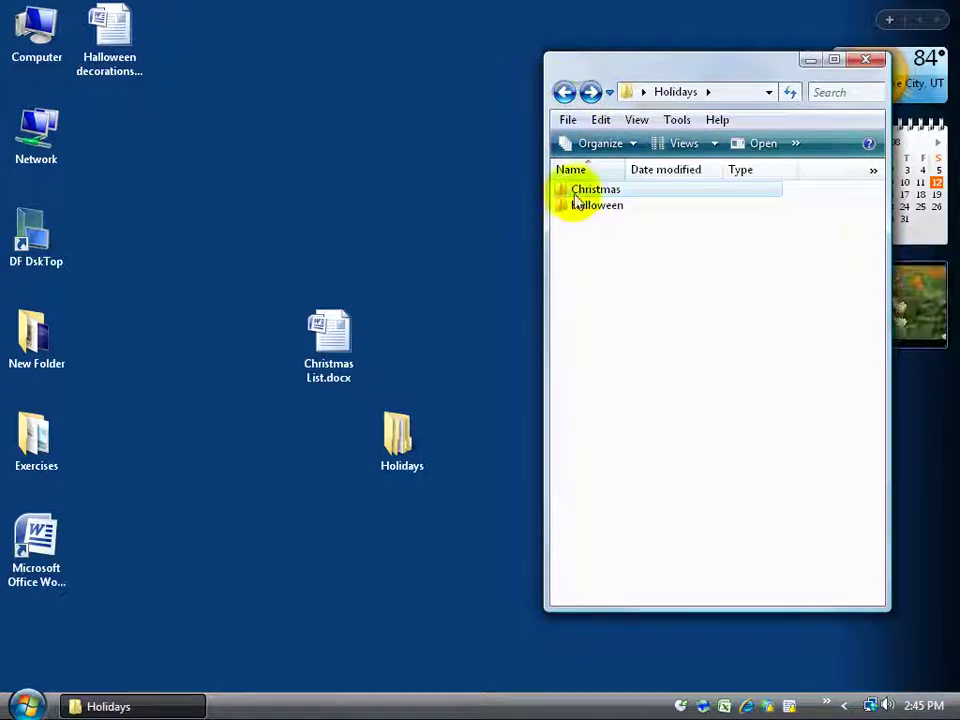
Move Christmas List.docx into the Christmas folder and open Christmas to confirm
drag(358, 327, 604, 190)
double_click(594, 190)
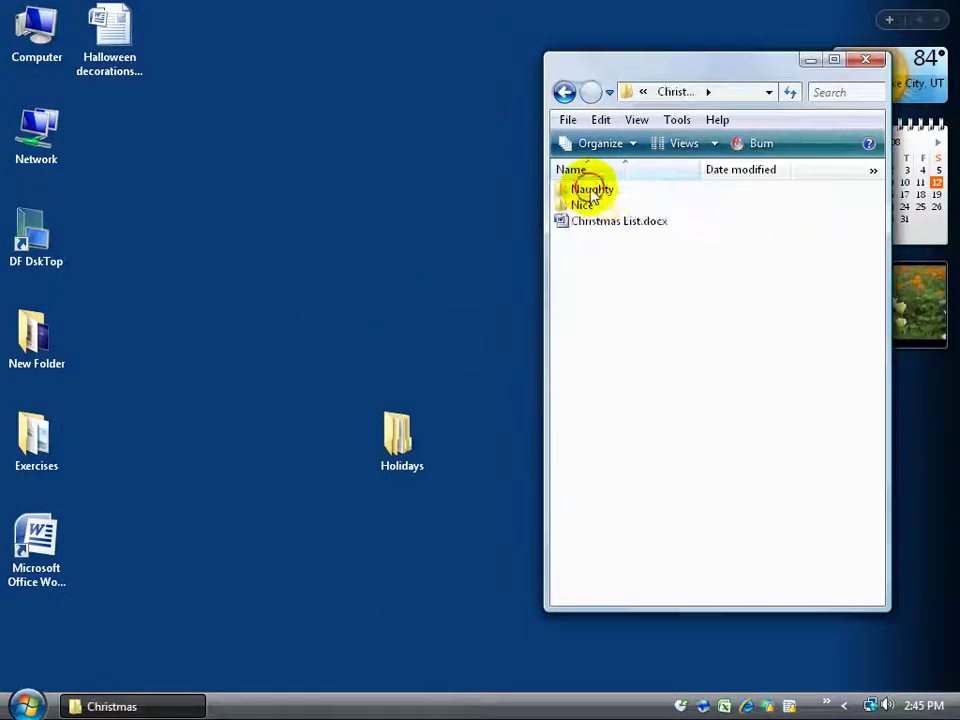
mouse_move(593, 230)
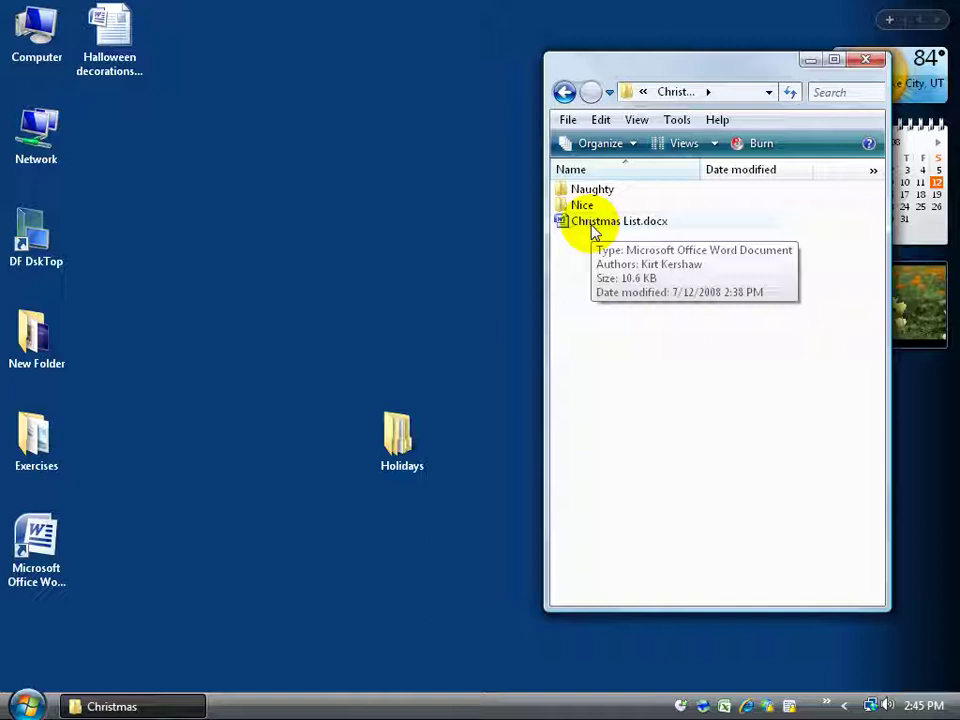
mouse_move(611, 194)
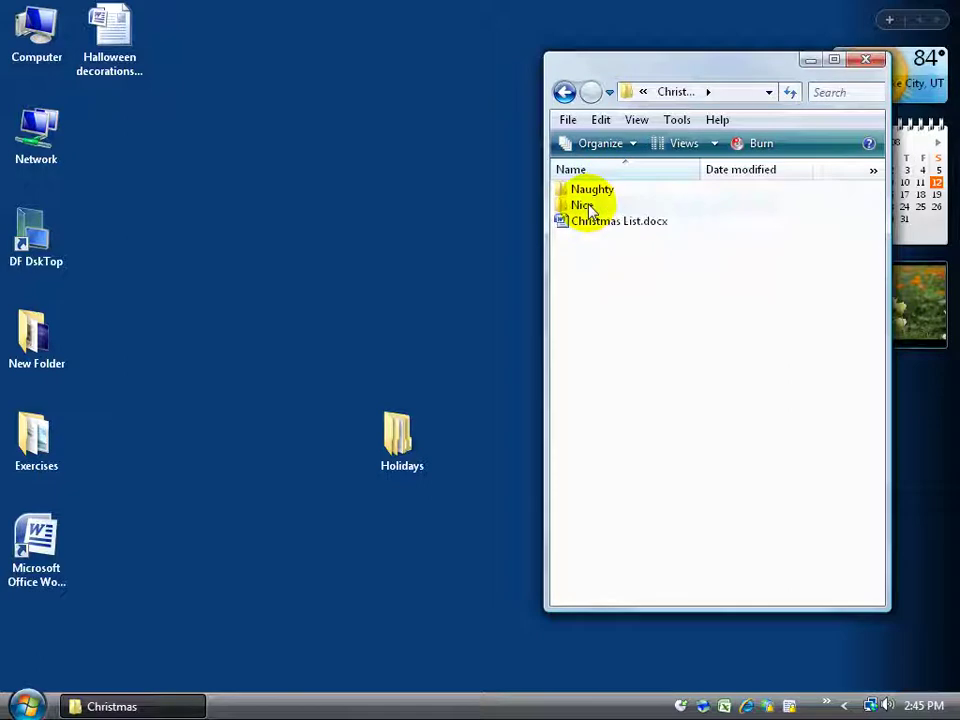
mouse_move(586, 207)
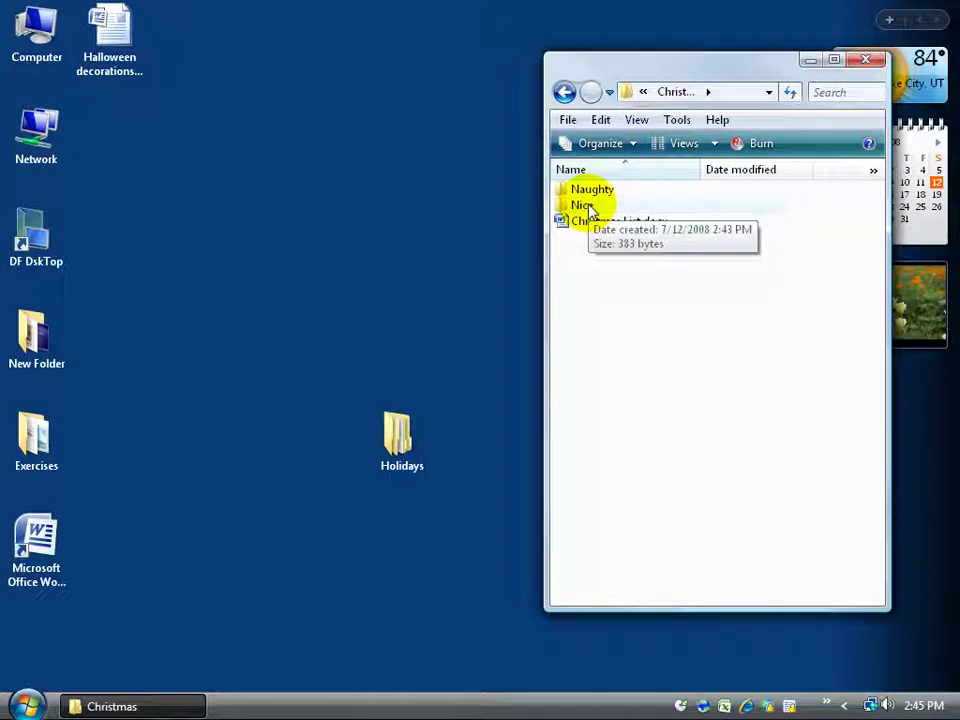
Drag the Nice folder out of Christmas onto the desktop and deselect it
drag(584, 204, 477, 228)
click(502, 425)
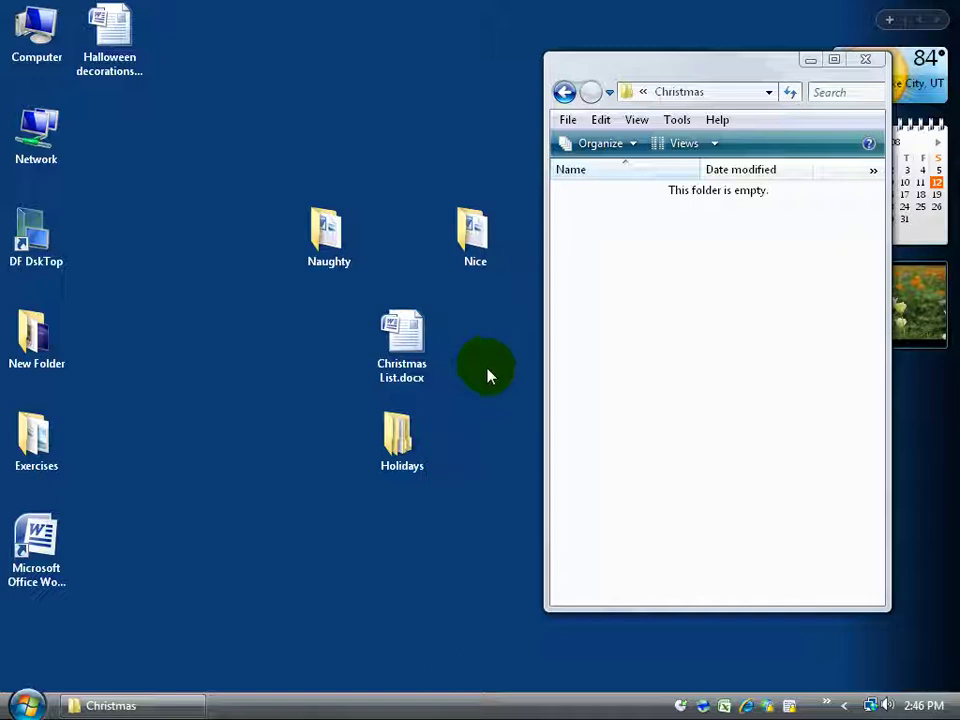
Select Naughty, Nice and Christmas List.docx on the desktop and drag them into Christmas
click(405, 338)
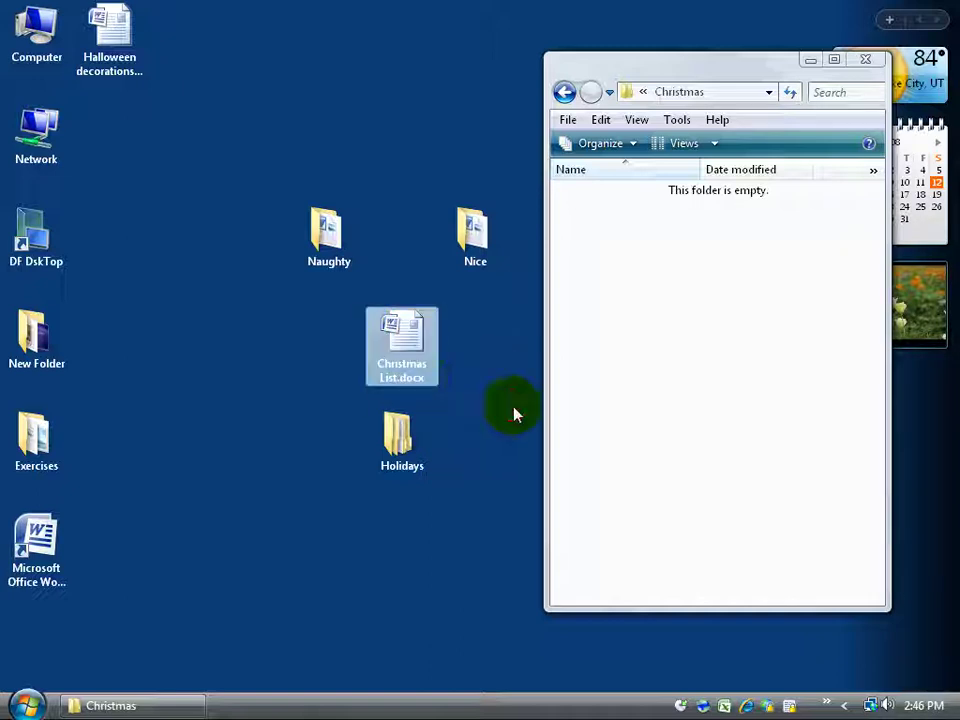
ctrl+click(478, 250)
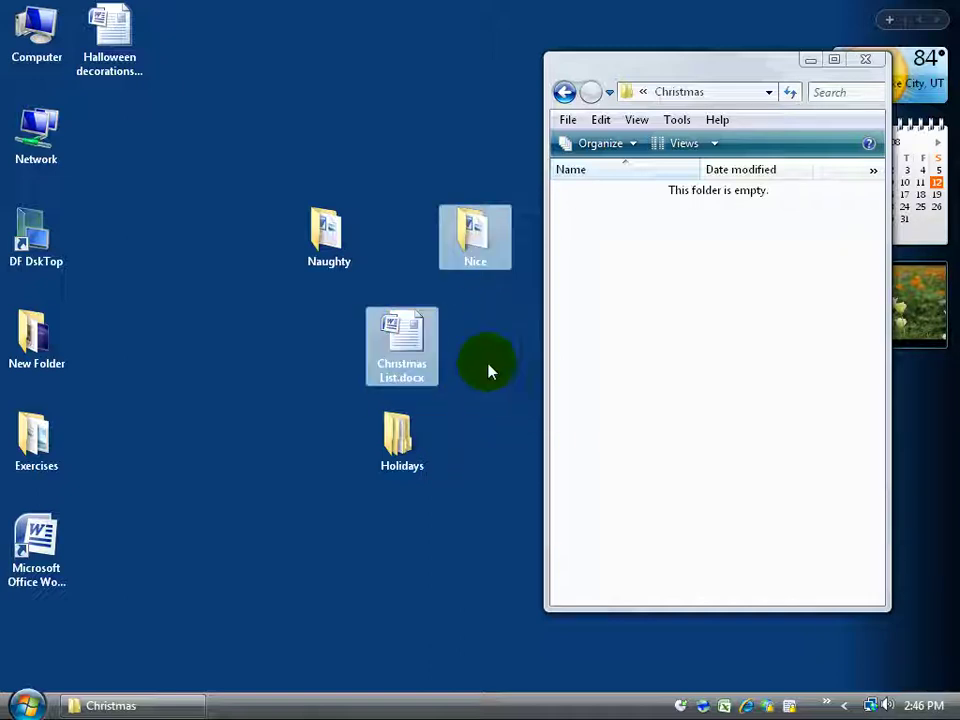
ctrl+click(339, 259)
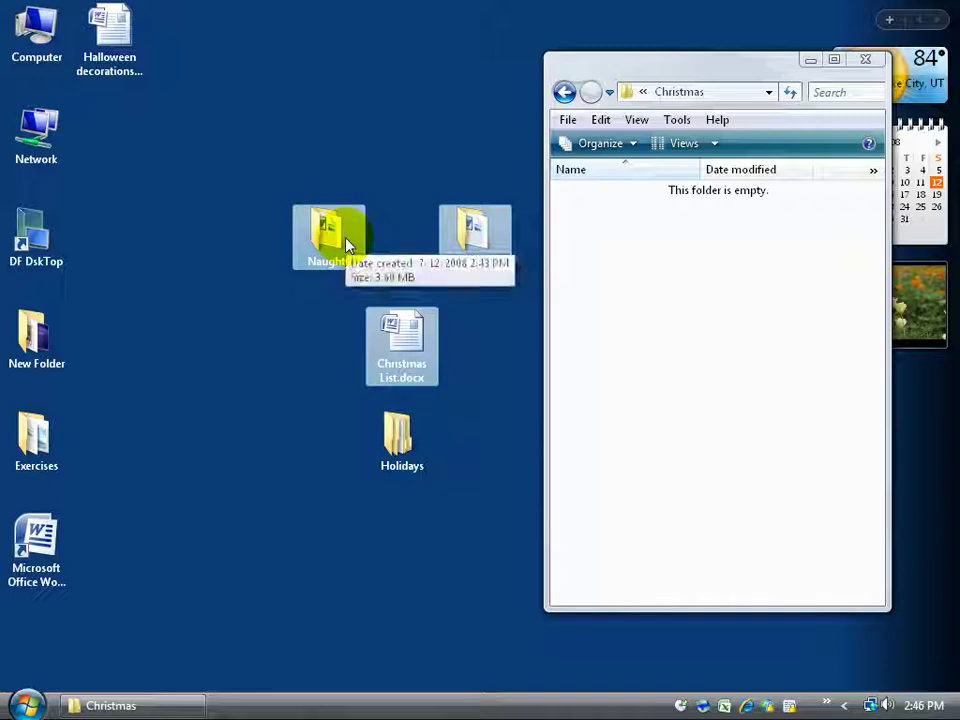
mouse_move(347, 246)
mouse_down()
mouse_move(455, 232)
mouse_move(620, 255)
mouse_move(611, 246)
mouse_move(321, 240)
mouse_move(347, 246)
mouse_up()
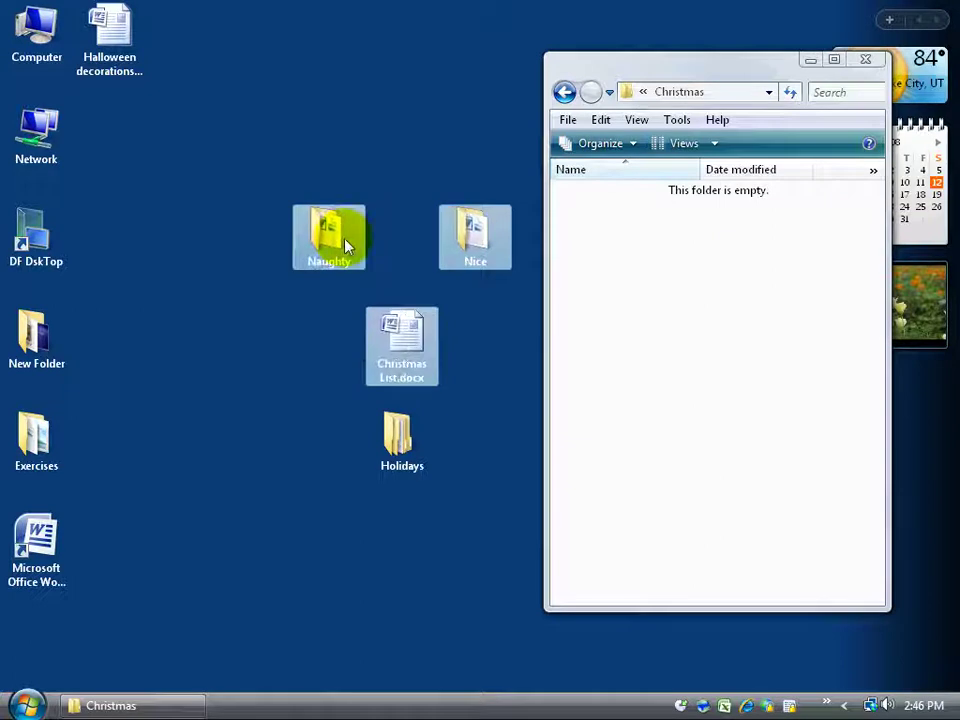
click(184, 290)
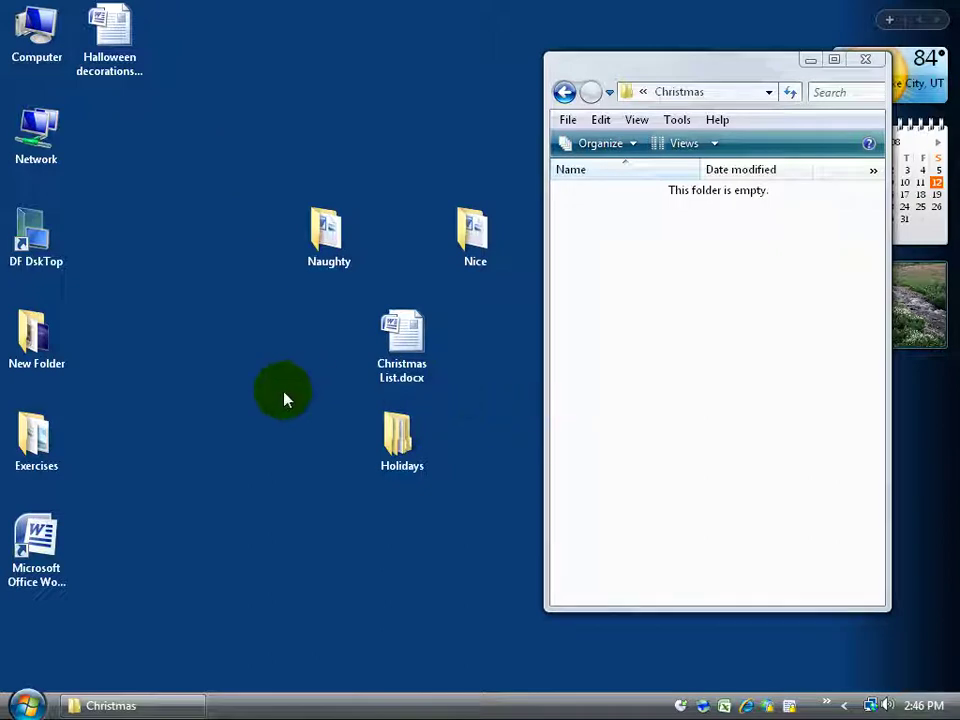
drag(283, 399, 523, 214)
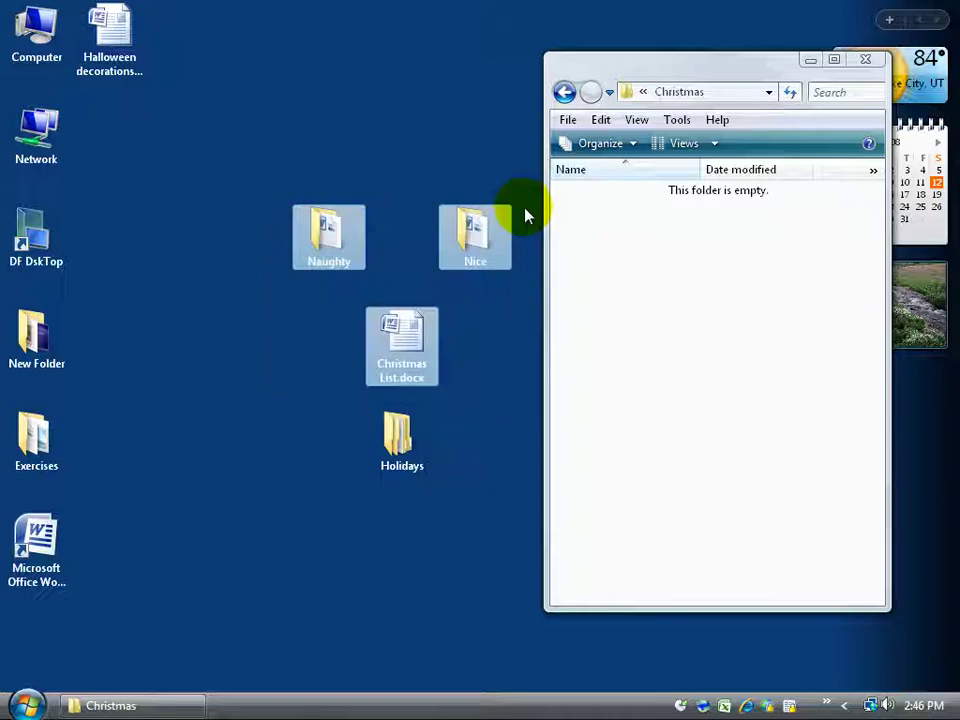
click(223, 306)
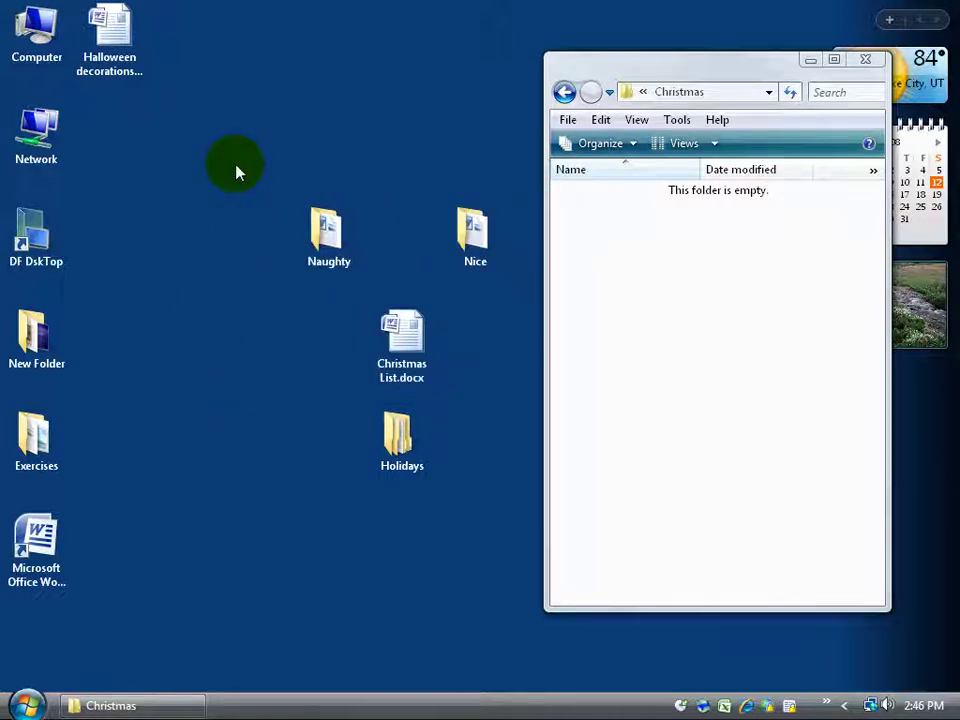
drag(236, 165, 520, 413)
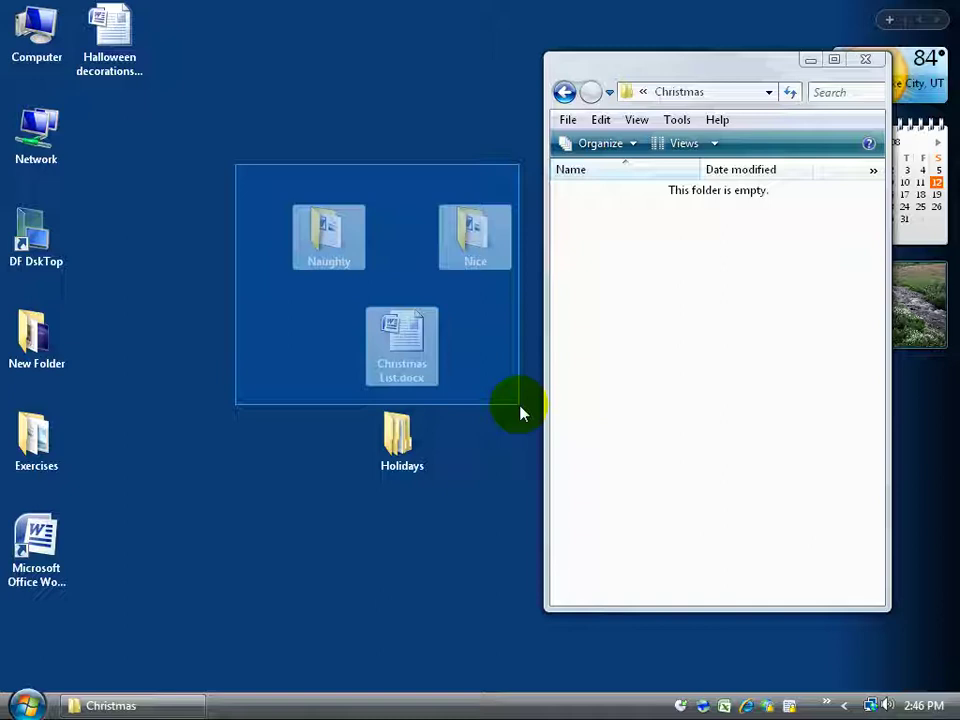
drag(520, 413, 520, 411)
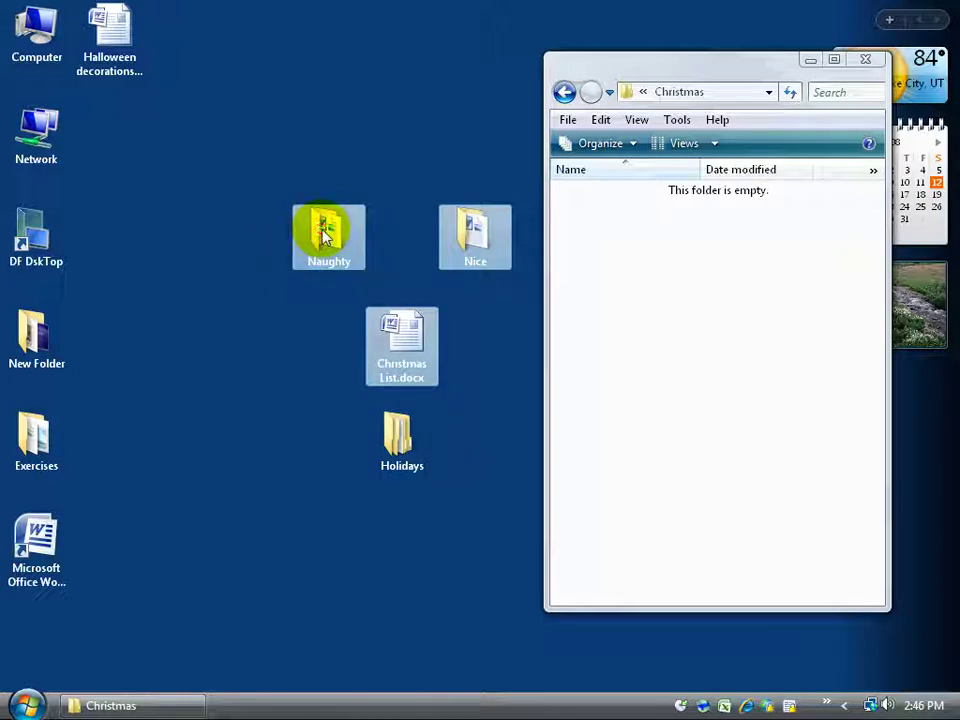
drag(323, 233, 643, 285)
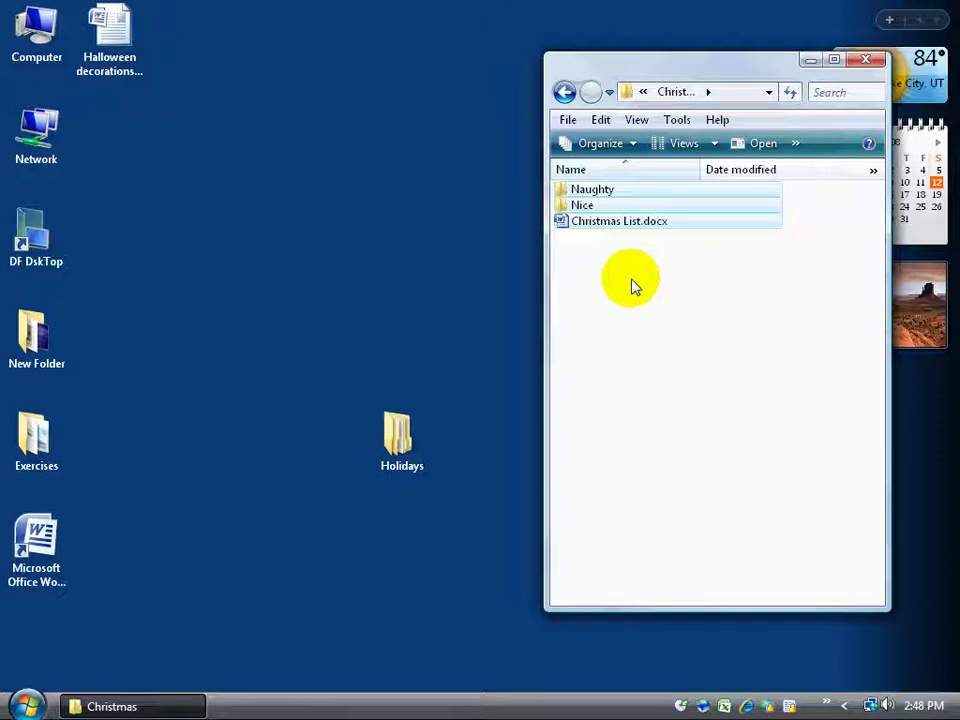
drag(610, 72, 677, 74)
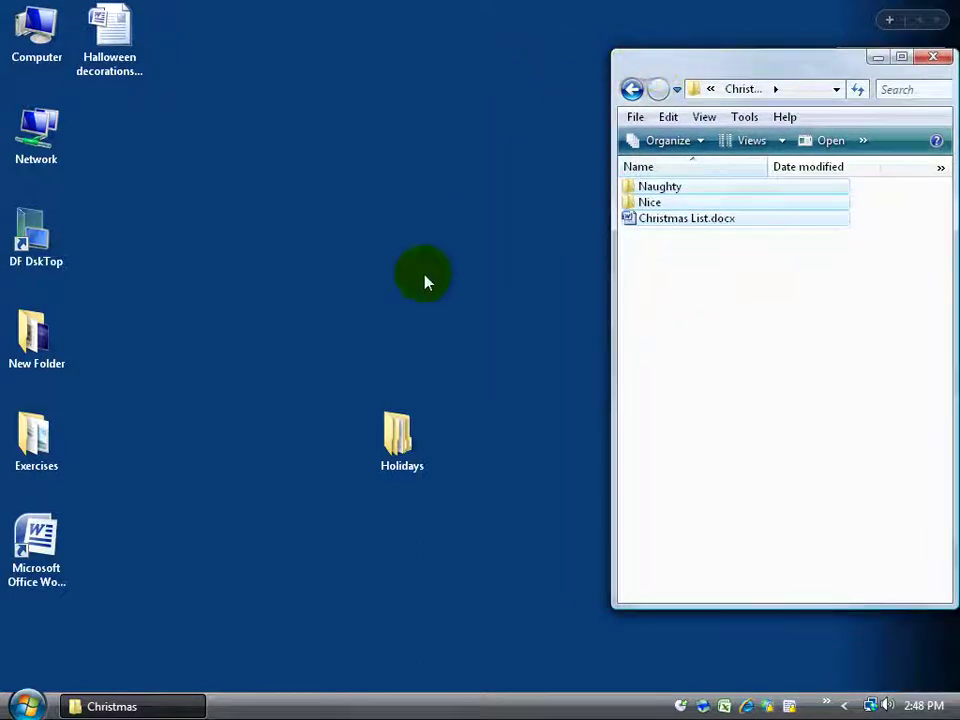
Open Exercises in a narrowed window and select smile.jpg, Monthly Sales.xlsx and something else
double_click(57, 458)
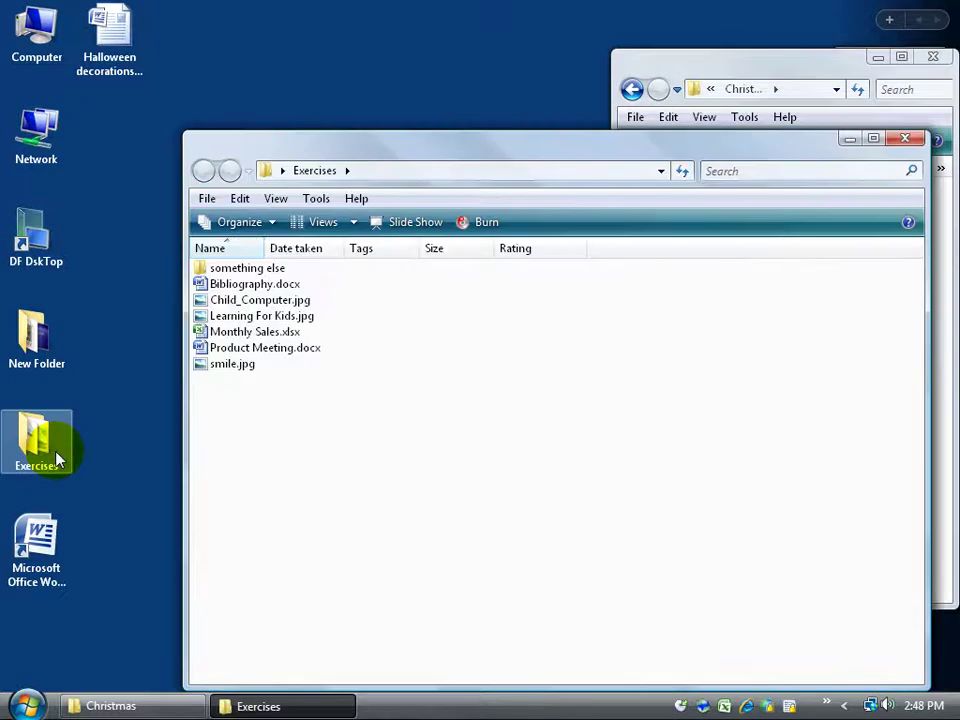
drag(928, 337, 544, 338)
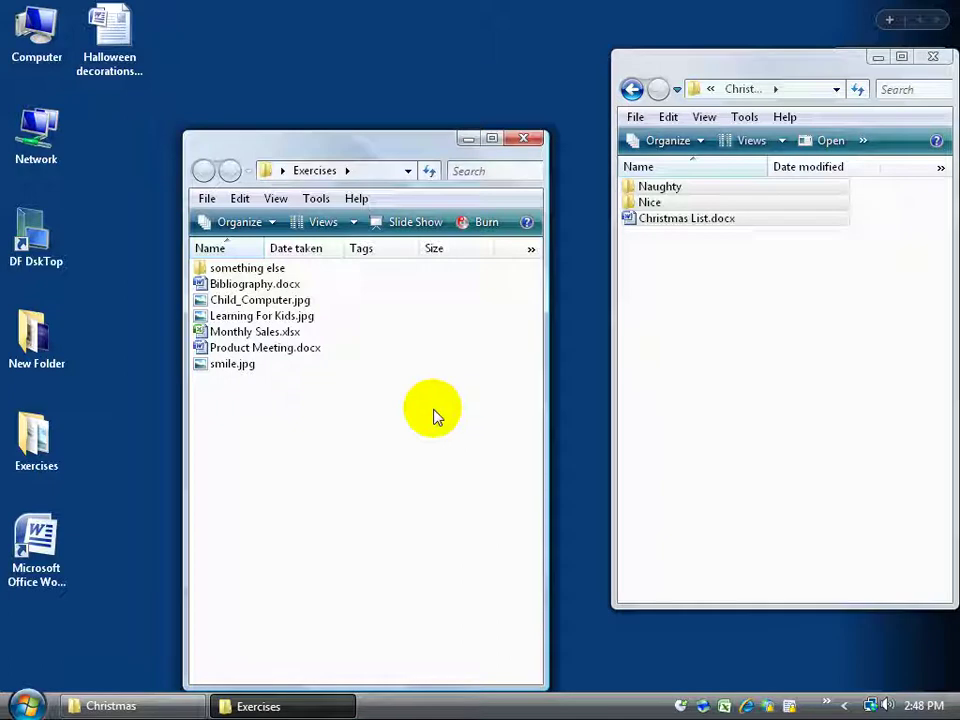
click(288, 448)
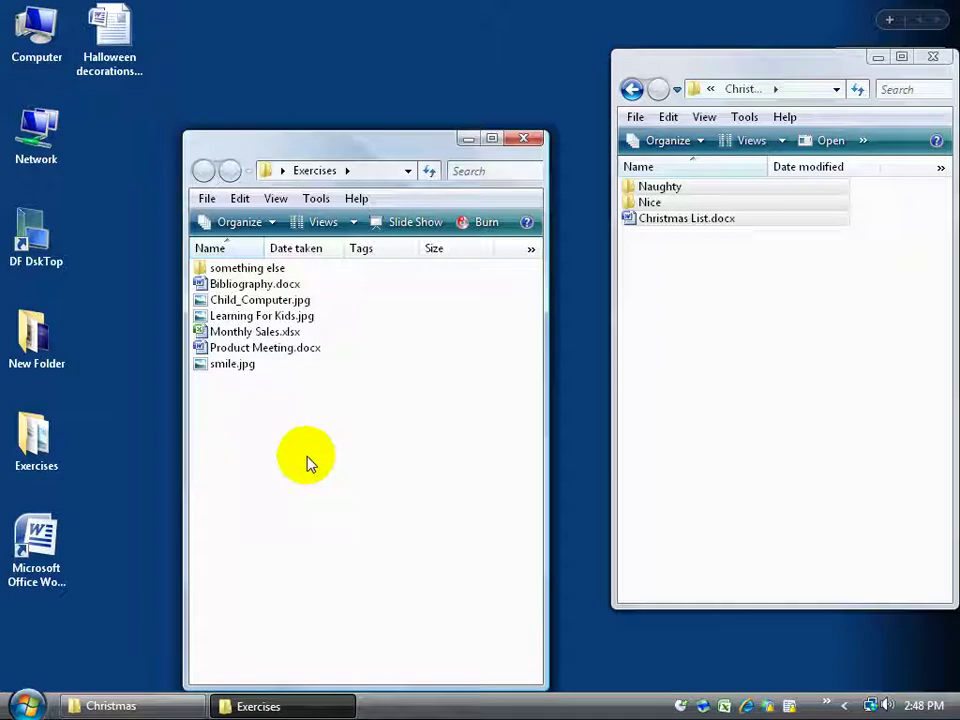
key(ctrl+a)
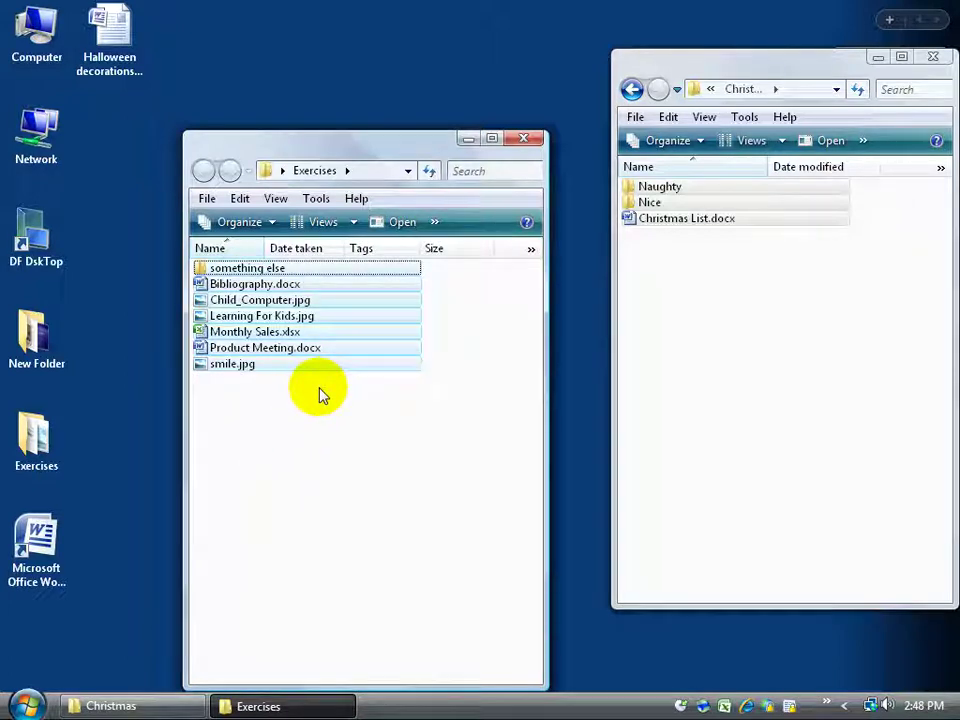
click(364, 502)
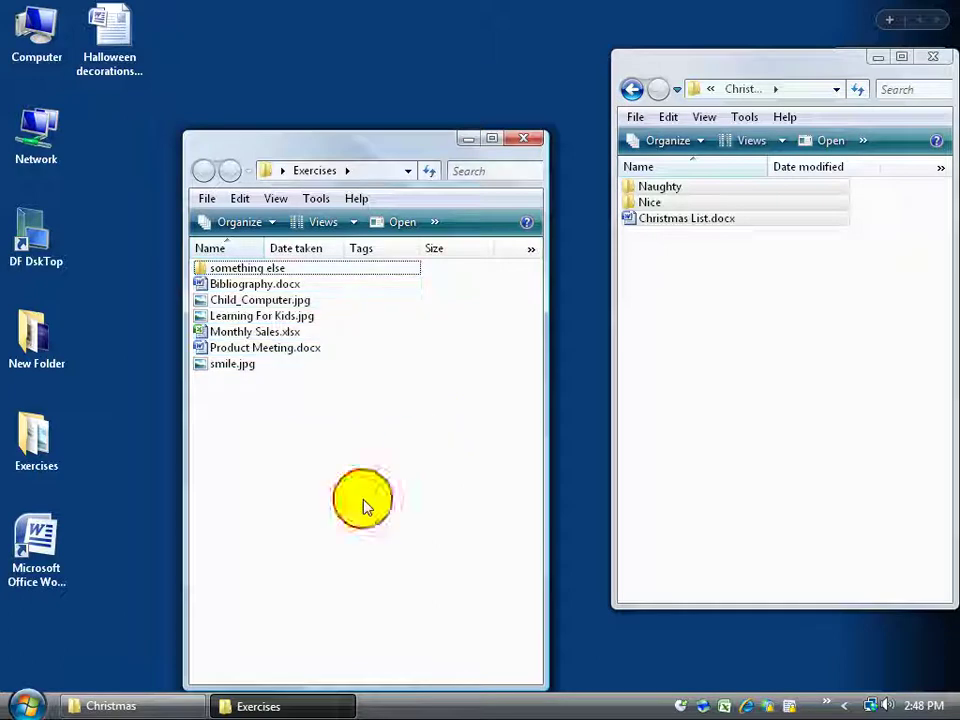
click(236, 368)
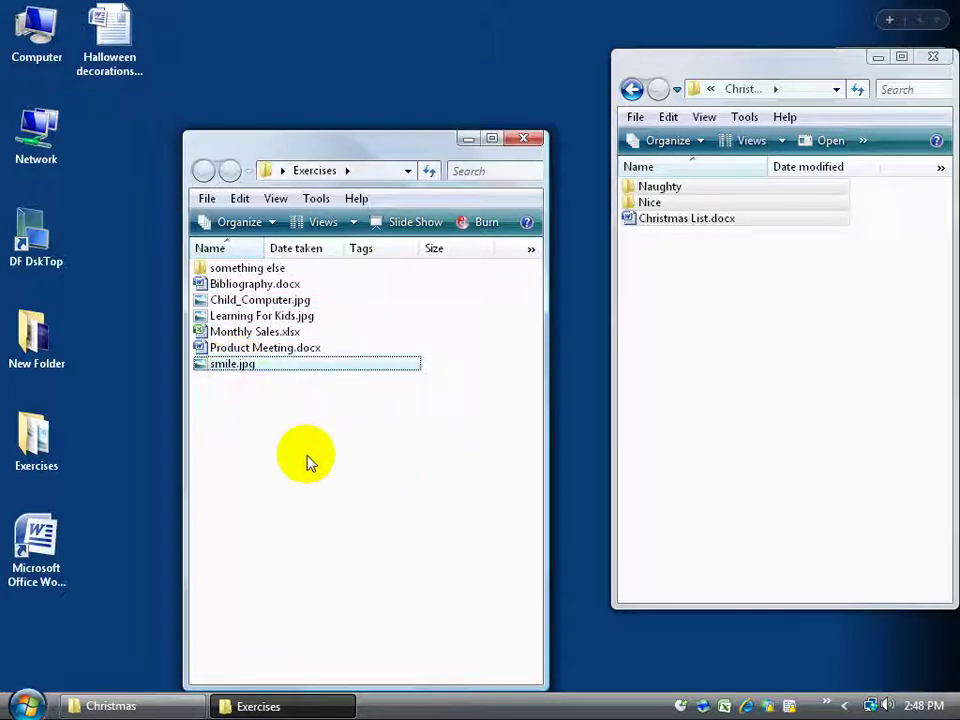
ctrl+click(257, 332)
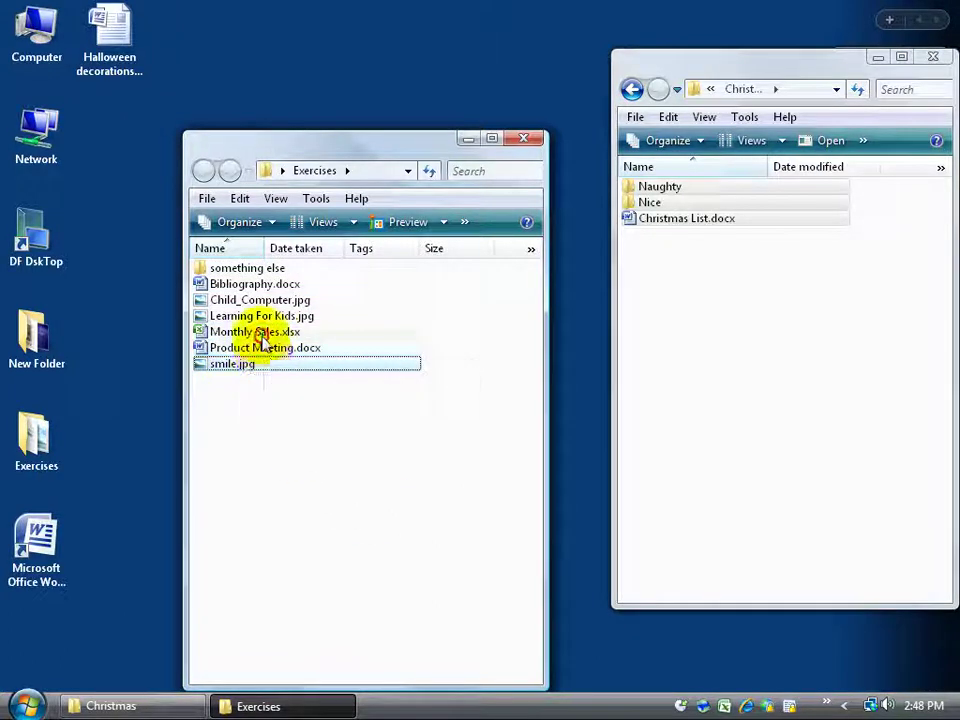
ctrl+click(247, 268)
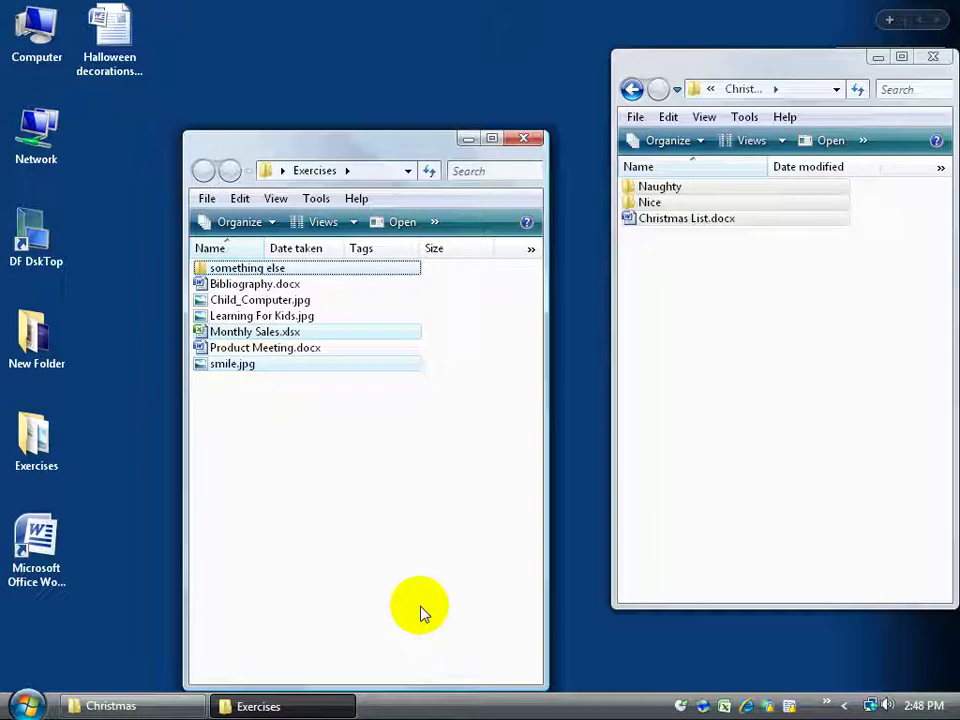
Copy something else, Monthly Sales.xlsx and smile.jpg and paste them into the Christmas folder
right_click(372, 336)
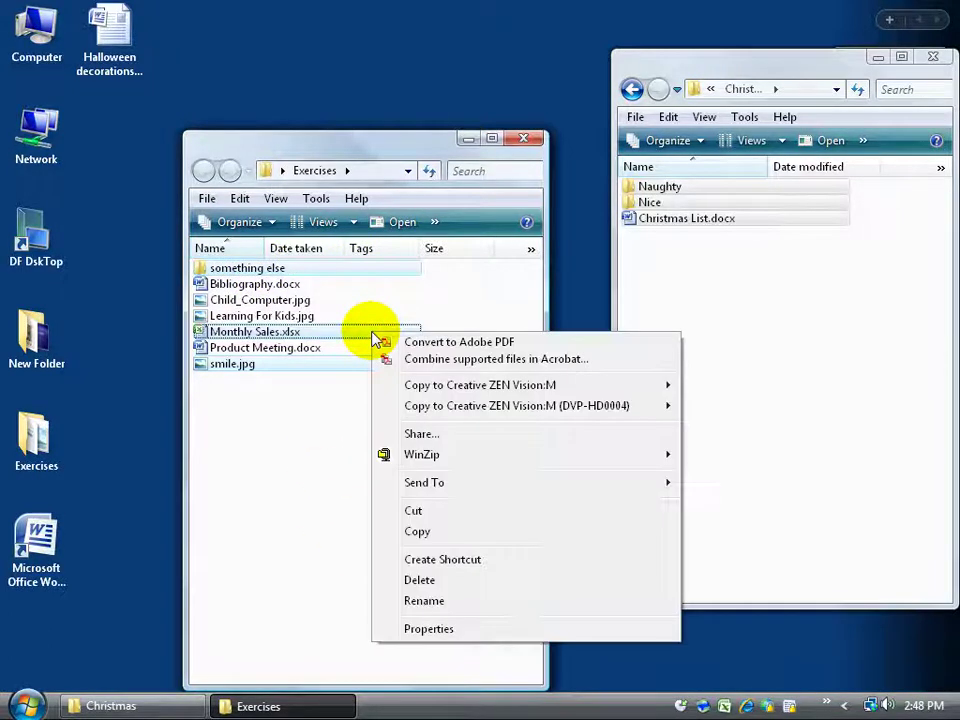
click(440, 536)
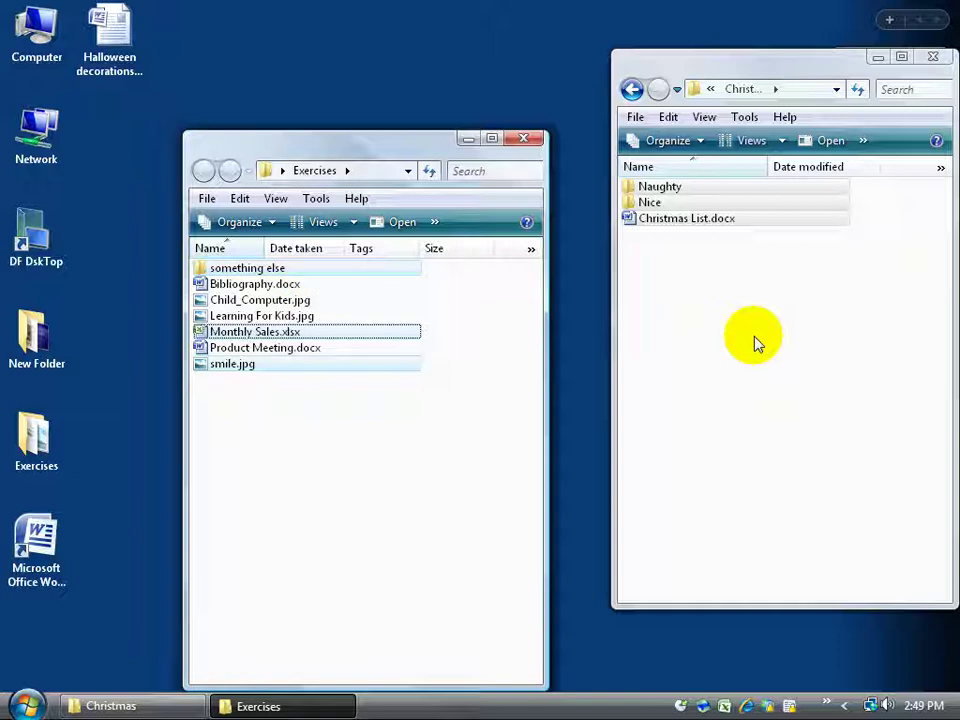
click(745, 312)
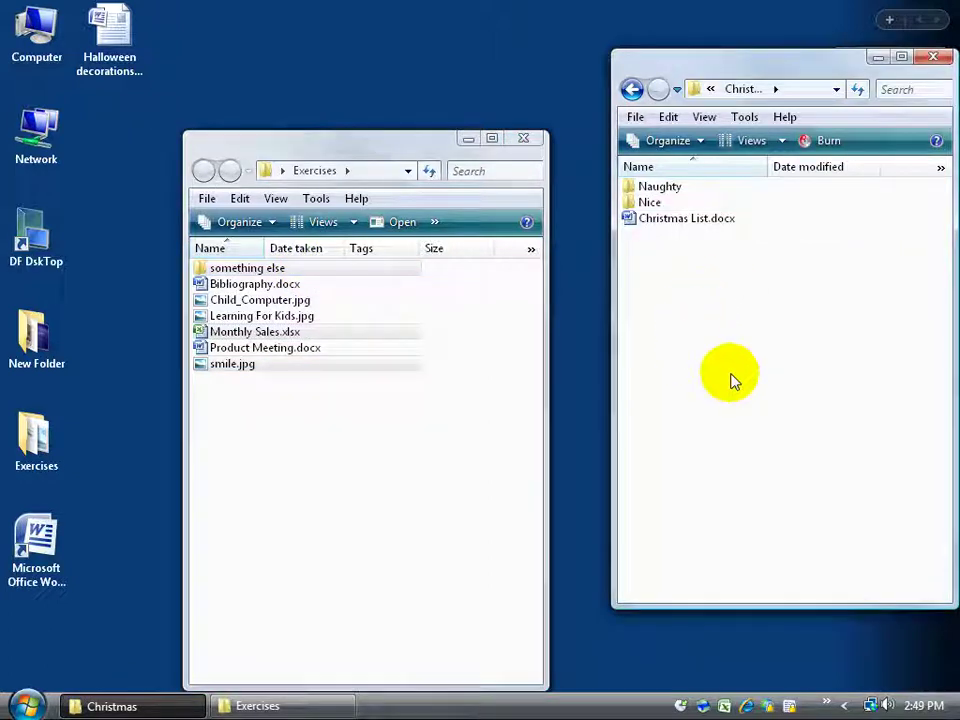
right_click(678, 316)
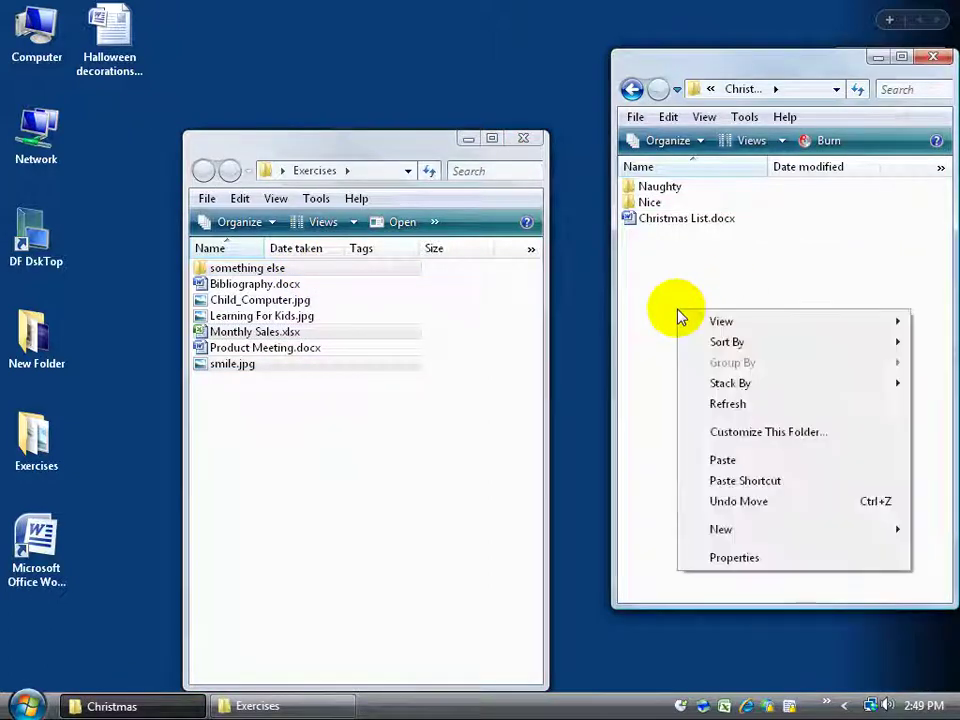
click(737, 459)
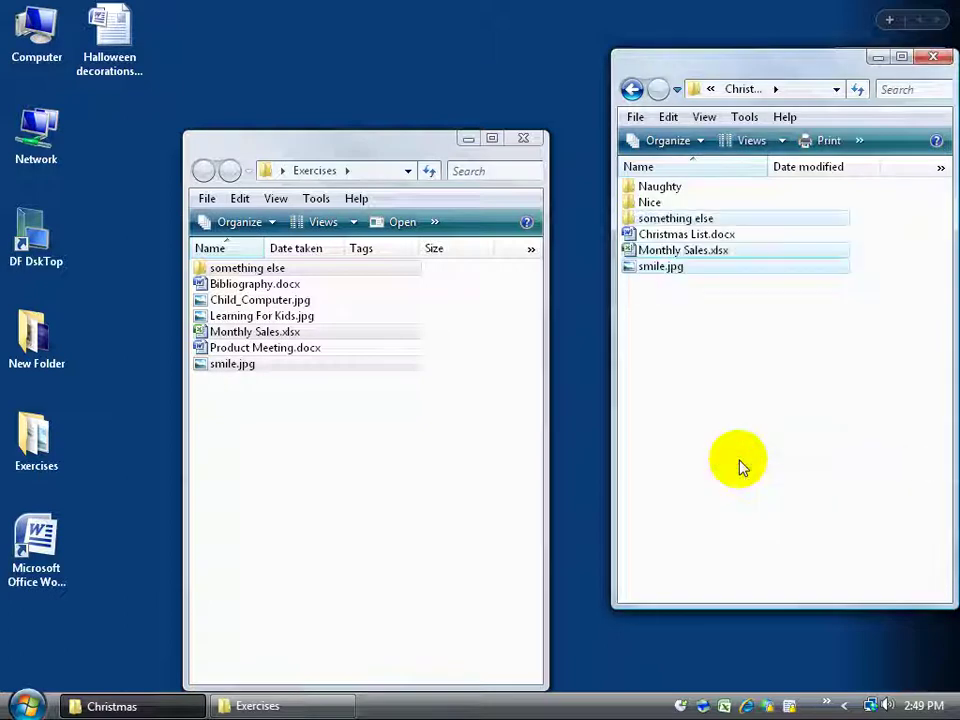